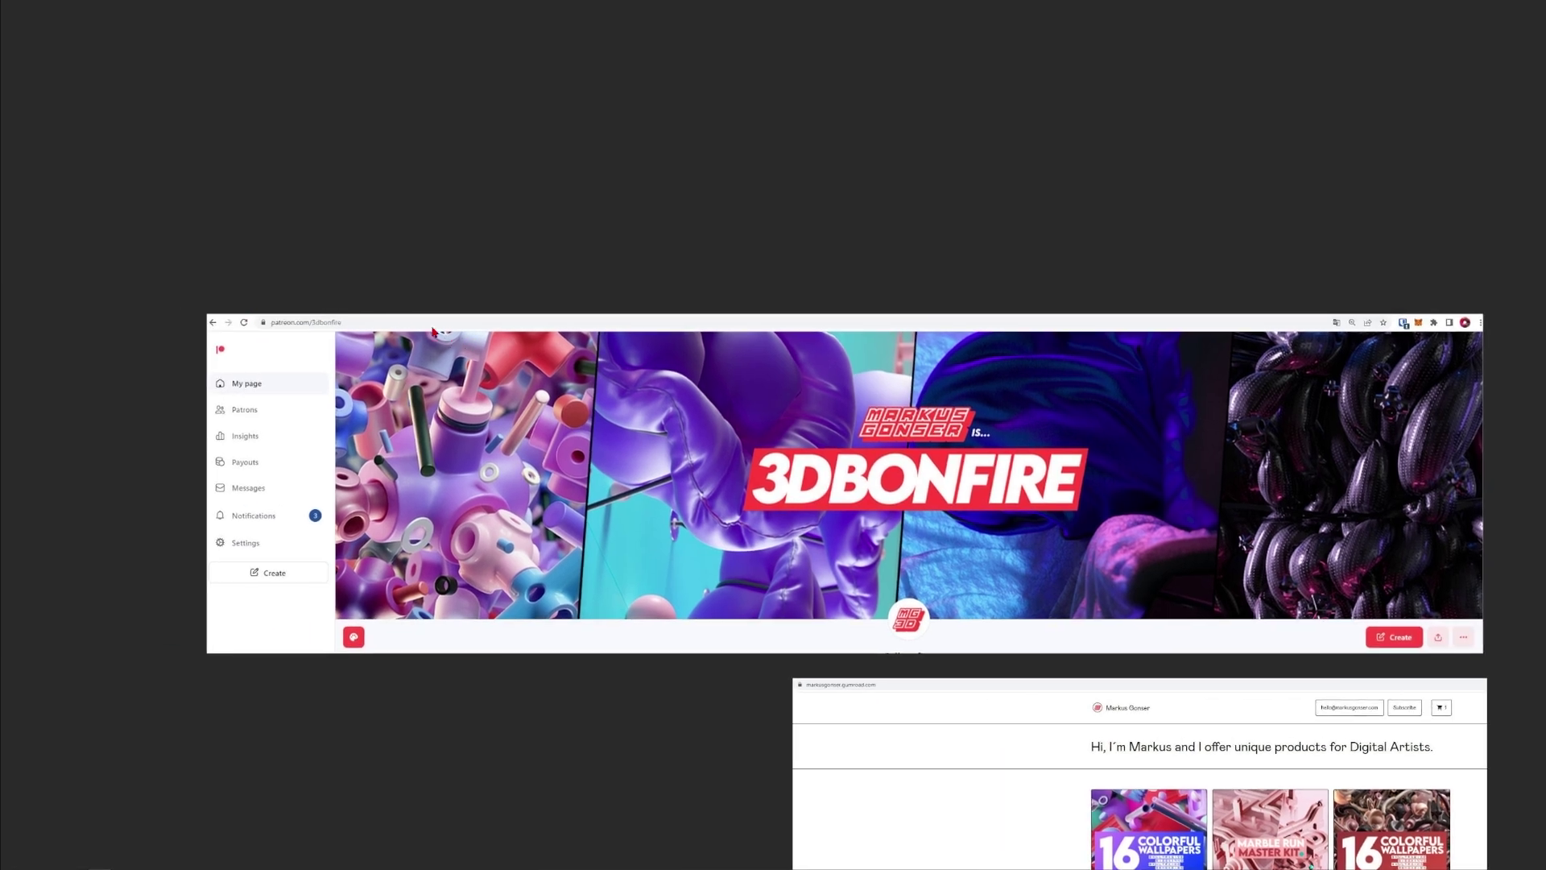
{"action": "middle_click_drag", "start_coordinate": [1479, 404], "coordinate": [839, 432]}
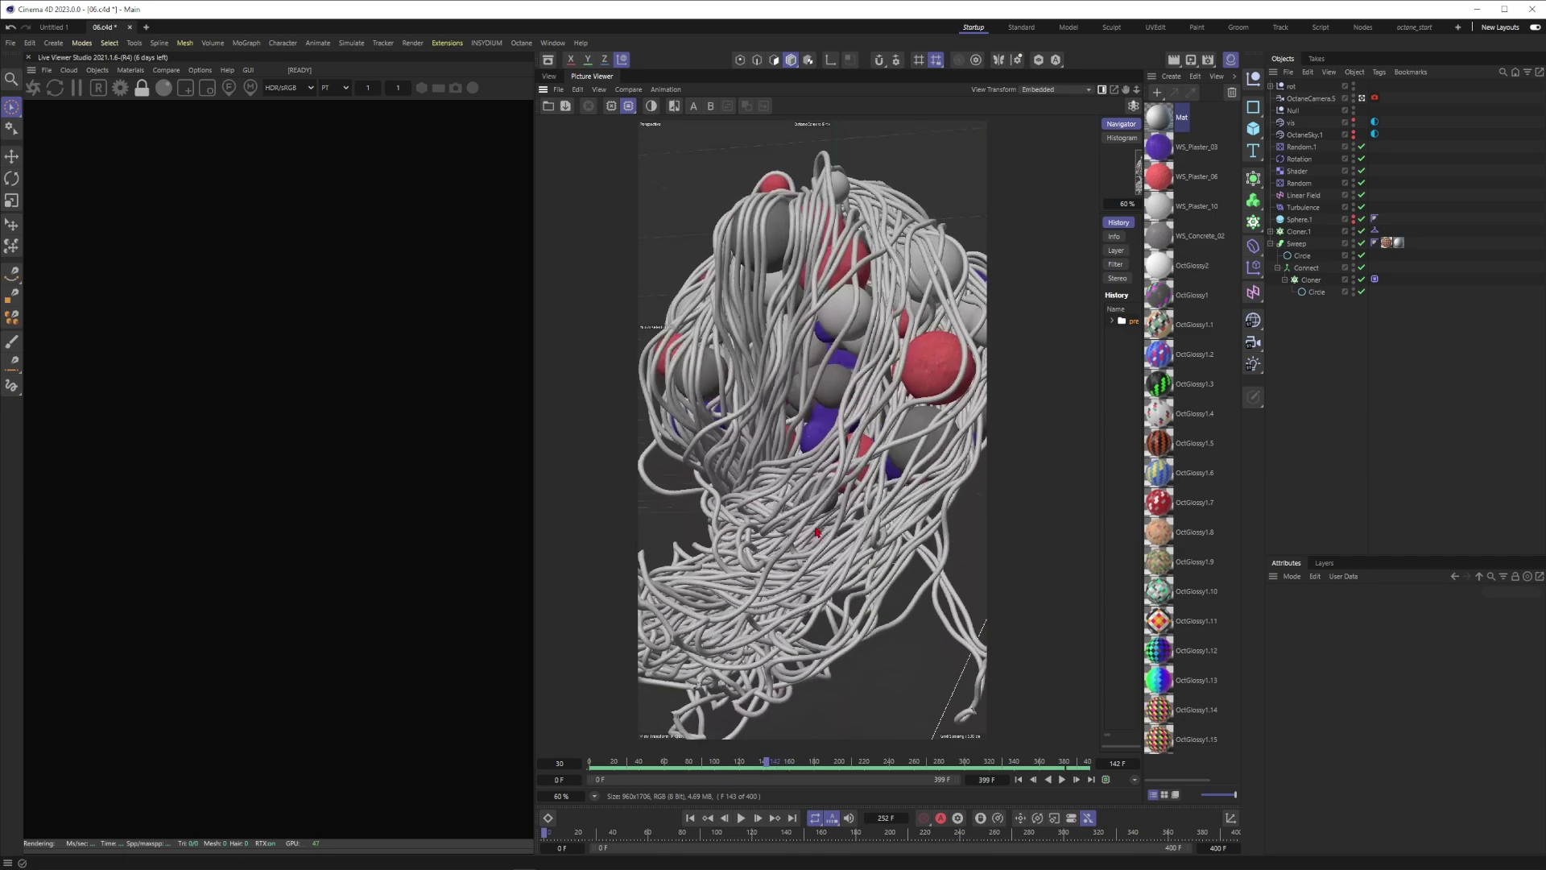
Duplicate the Octane camera, look through the copy, and examine the rope strands around the spheres up close at several frames.
{"action": "left_click", "coordinate": [549, 75]}
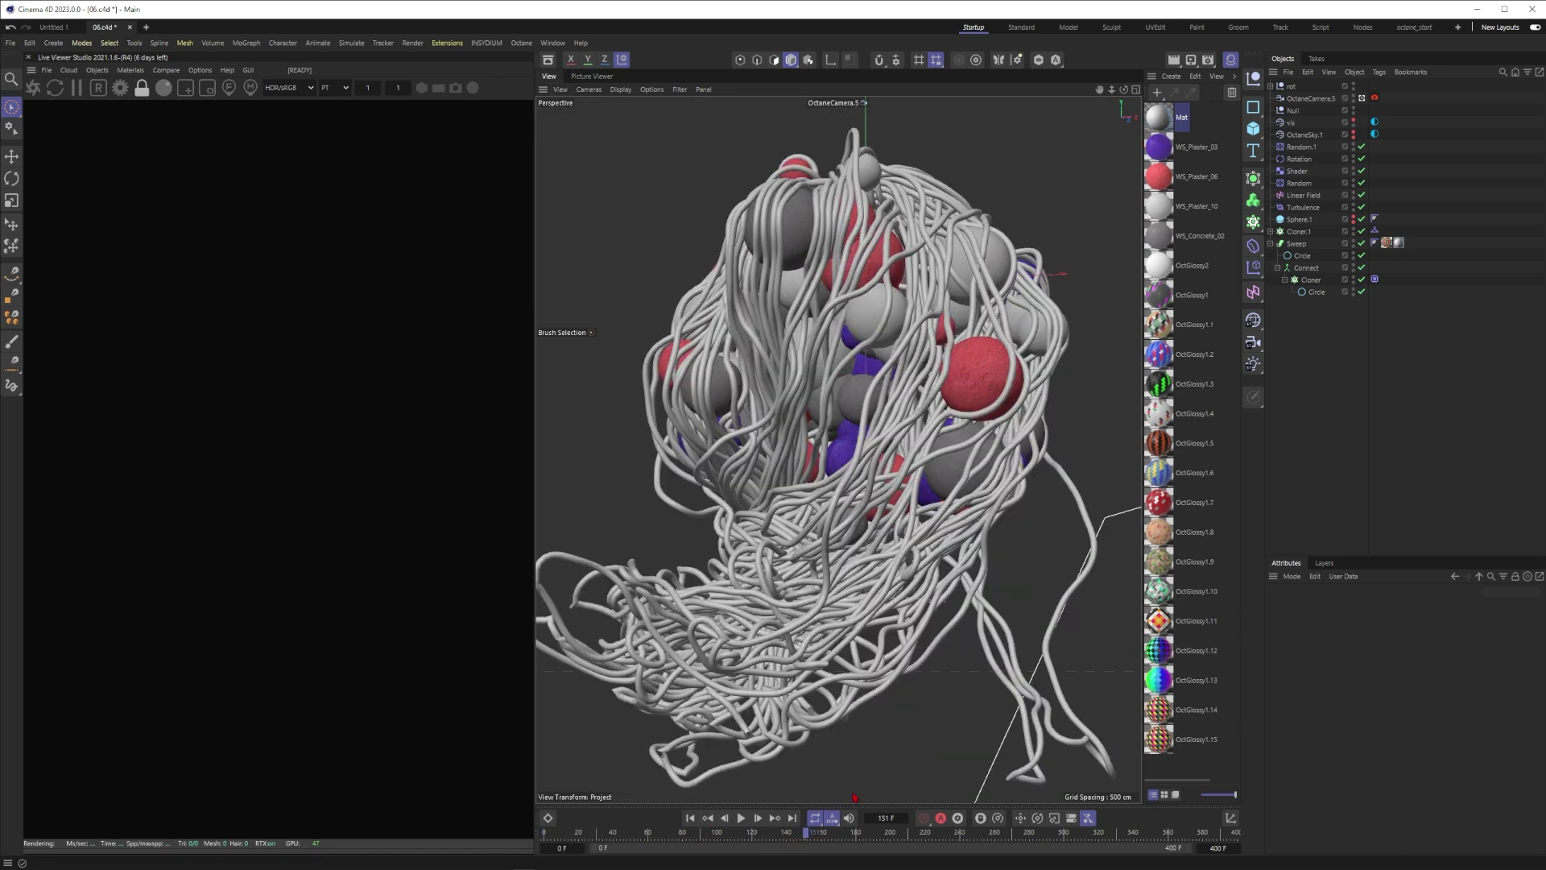
{"action": "left_click_drag", "start_coordinate": [1311, 99], "coordinate": [1314, 106], "text": "ctrl"}
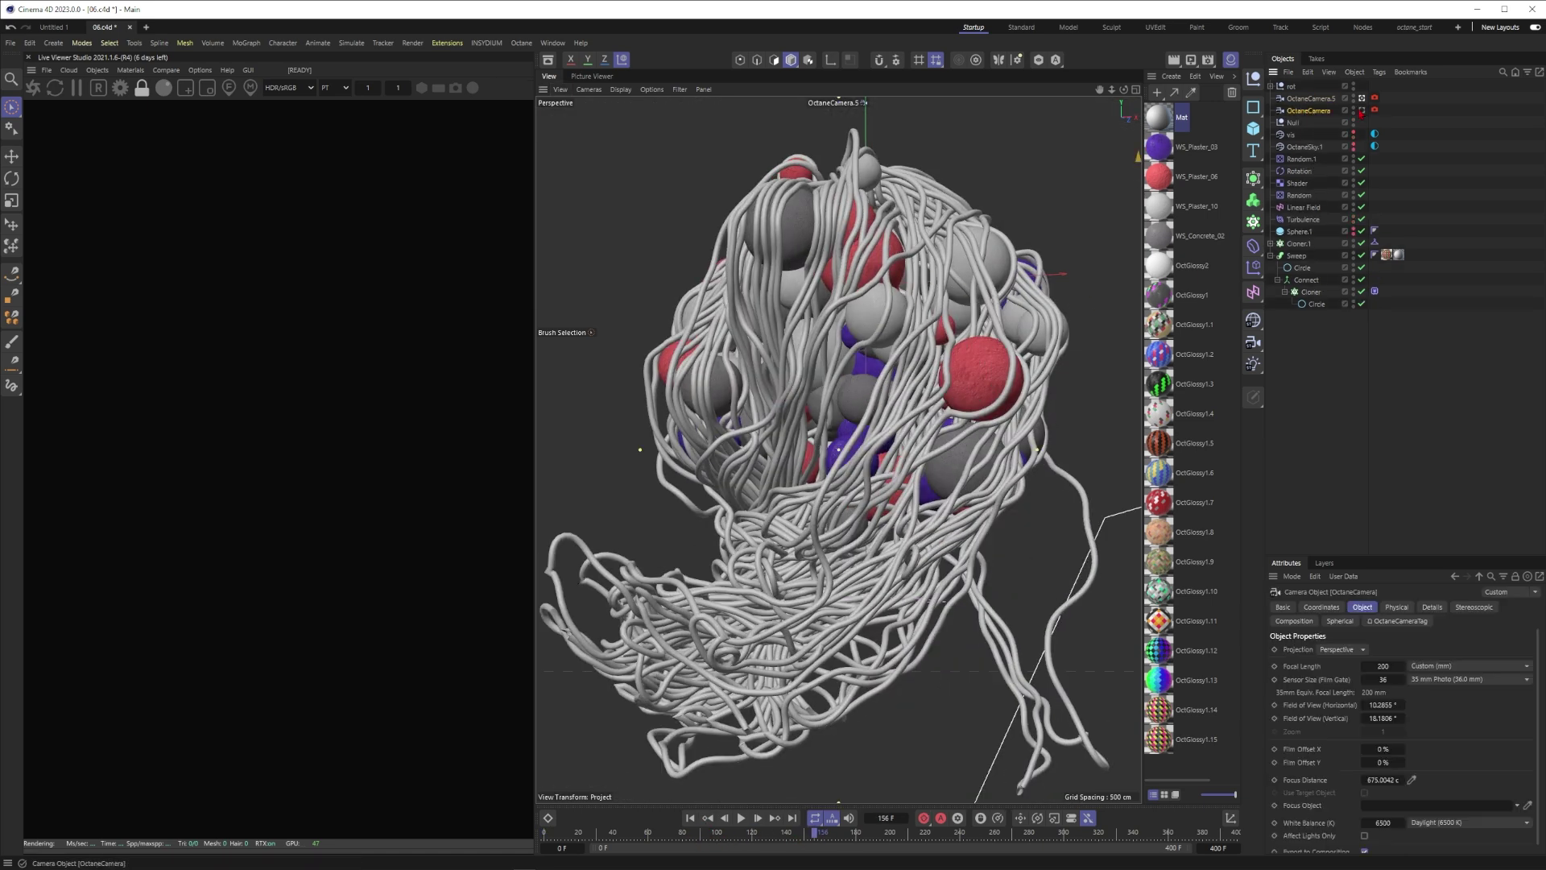
{"action": "scroll", "coordinate": [884, 387], "scroll_direction": "up", "scroll_amount": 10}
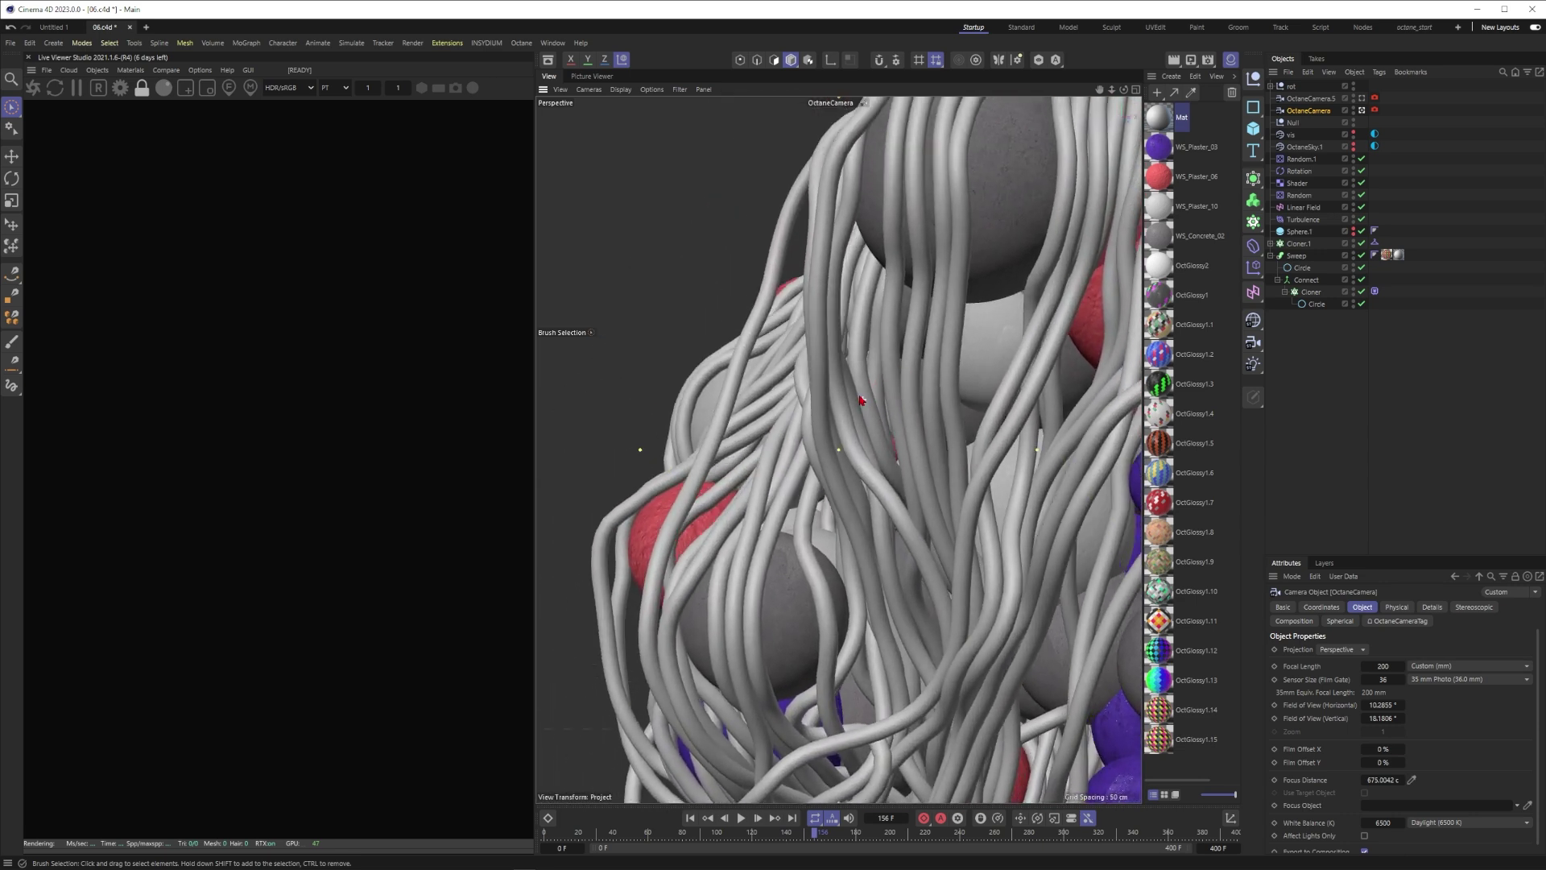
{"action": "scroll", "coordinate": [884, 386], "scroll_direction": "up", "scroll_amount": 1}
{"action": "middle_click_drag", "start_coordinate": [884, 386], "coordinate": [938, 427], "text": "alt"}
{"action": "left_click_drag", "start_coordinate": [714, 843], "coordinate": [876, 839]}
{"action": "left_click_drag", "start_coordinate": [835, 489], "coordinate": [882, 483], "text": "alt"}
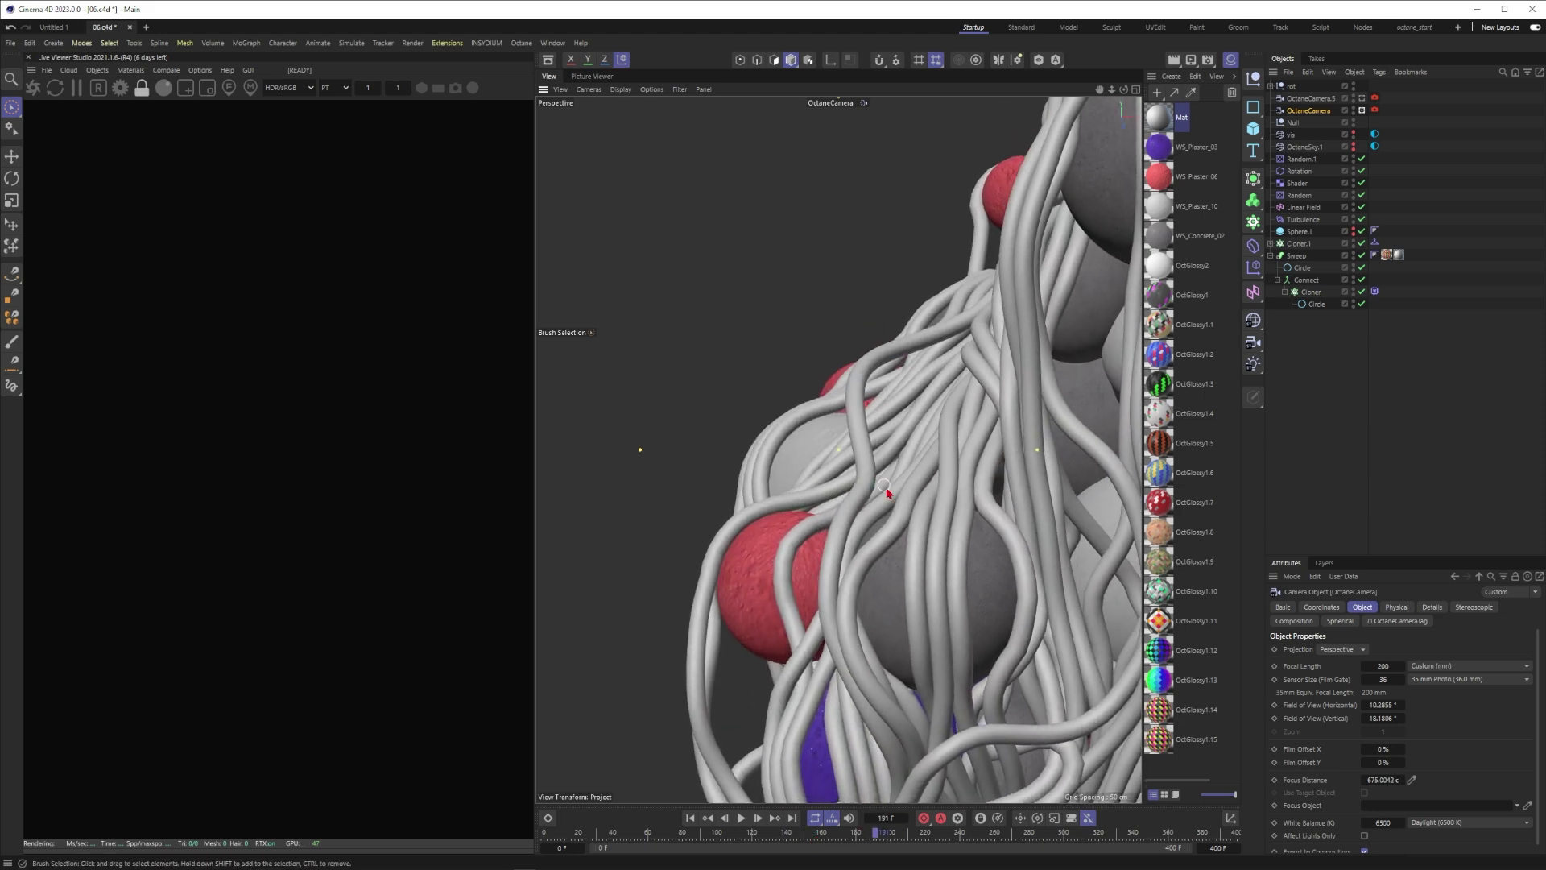
{"action": "middle_click_drag", "start_coordinate": [899, 487], "coordinate": [869, 473], "text": "alt"}
{"action": "left_click_drag", "start_coordinate": [870, 473], "coordinate": [874, 483], "text": "alt"}
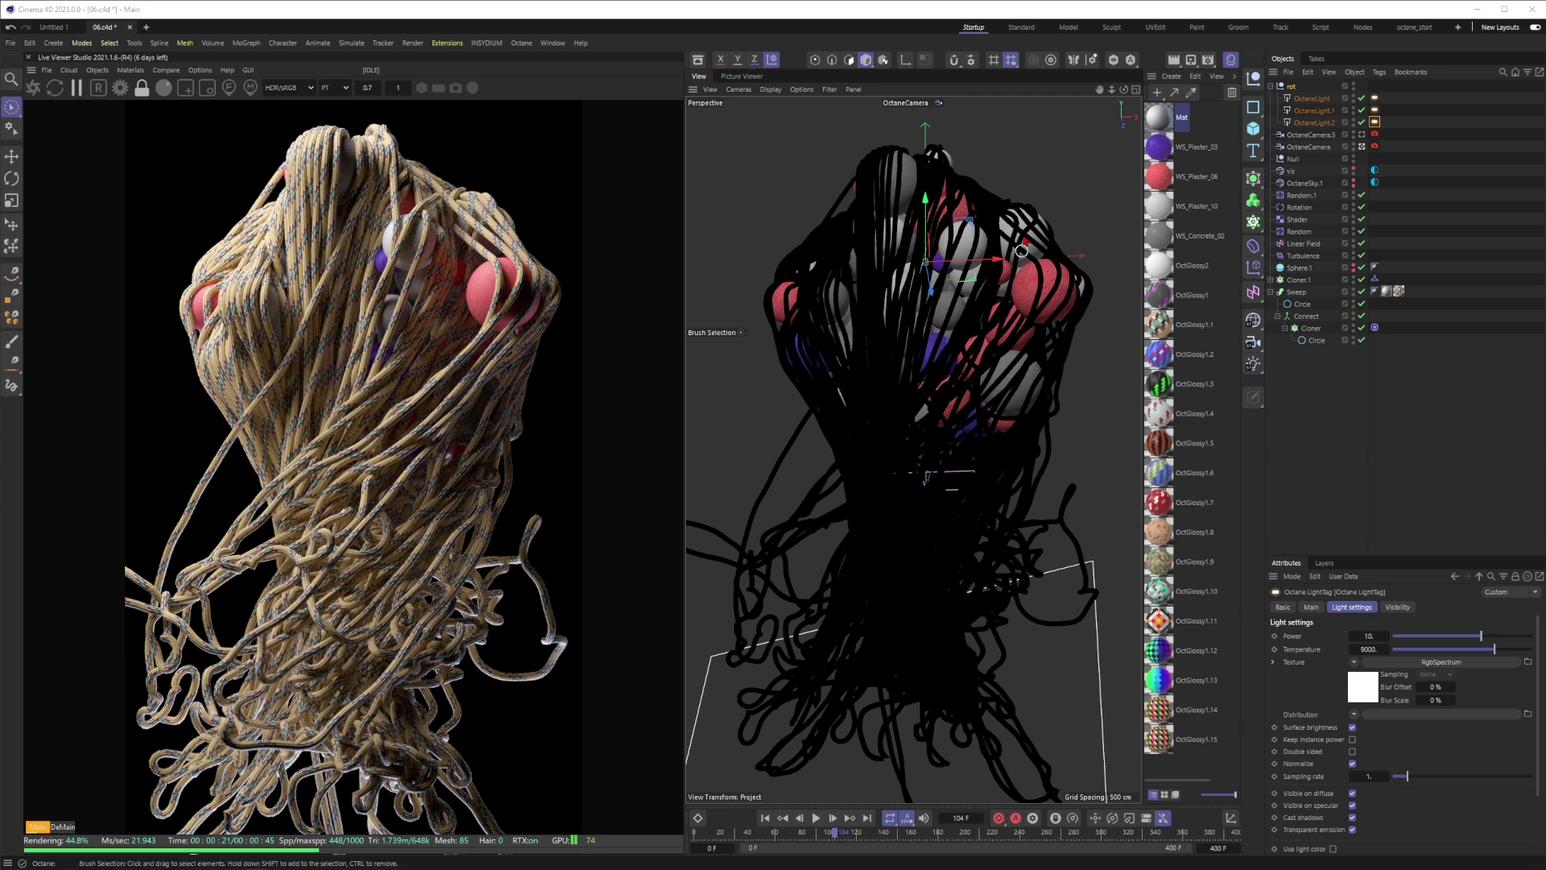
Create a new project and add a cube to the empty scene.
{"action": "left_click", "coordinate": [11, 43]}
{"action": "left_click", "coordinate": [48, 68]}
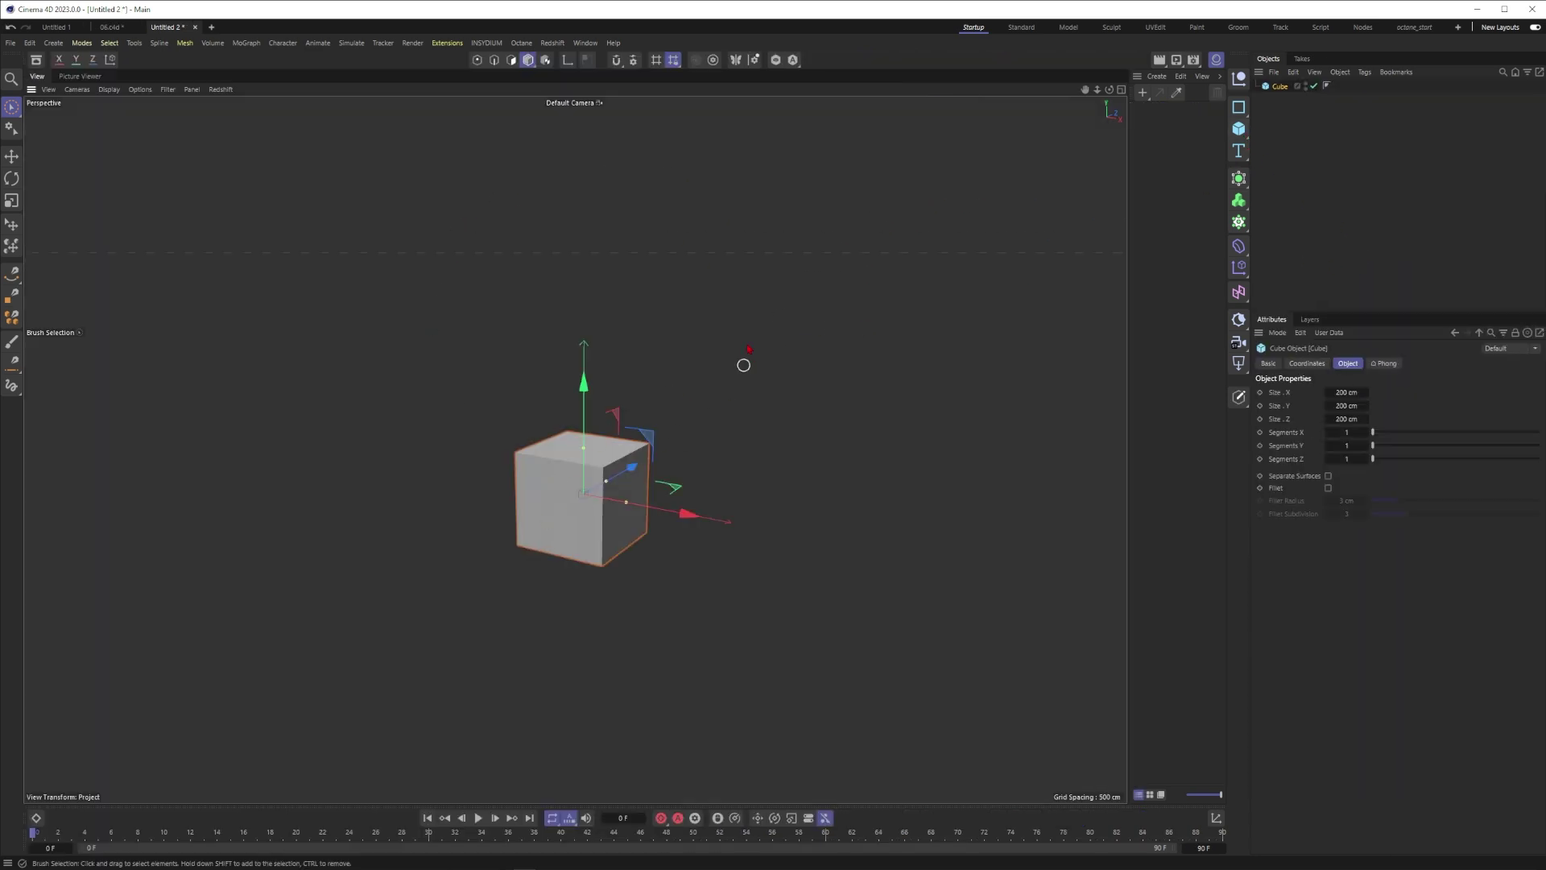
{"action": "scroll", "coordinate": [651, 322], "scroll_direction": "down", "scroll_amount": 2}
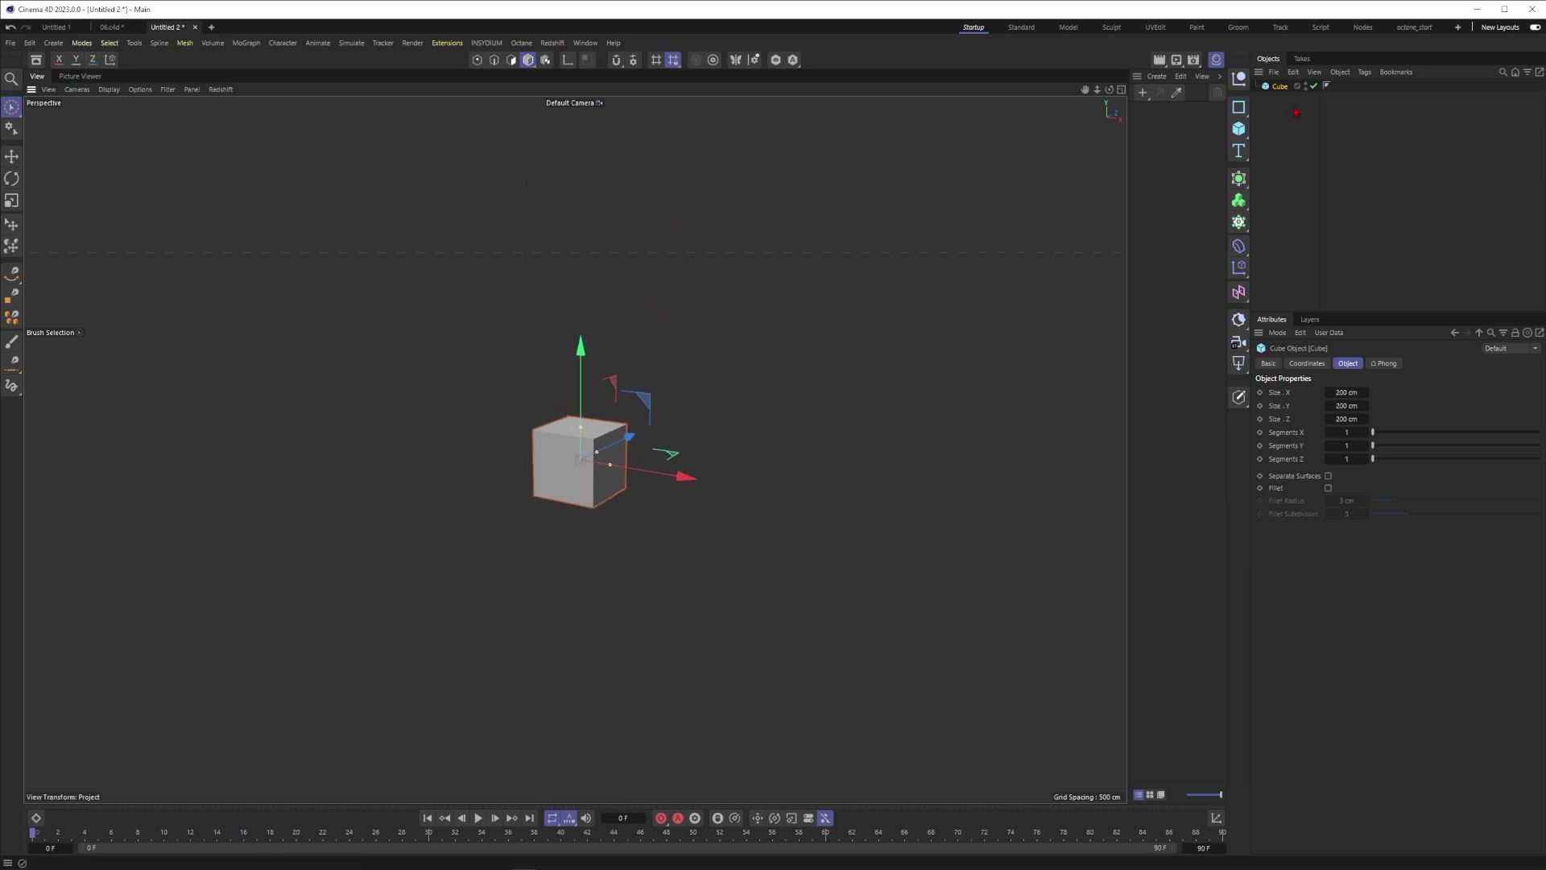
{"action": "scroll", "coordinate": [709, 350], "scroll_direction": "up", "scroll_amount": 2}
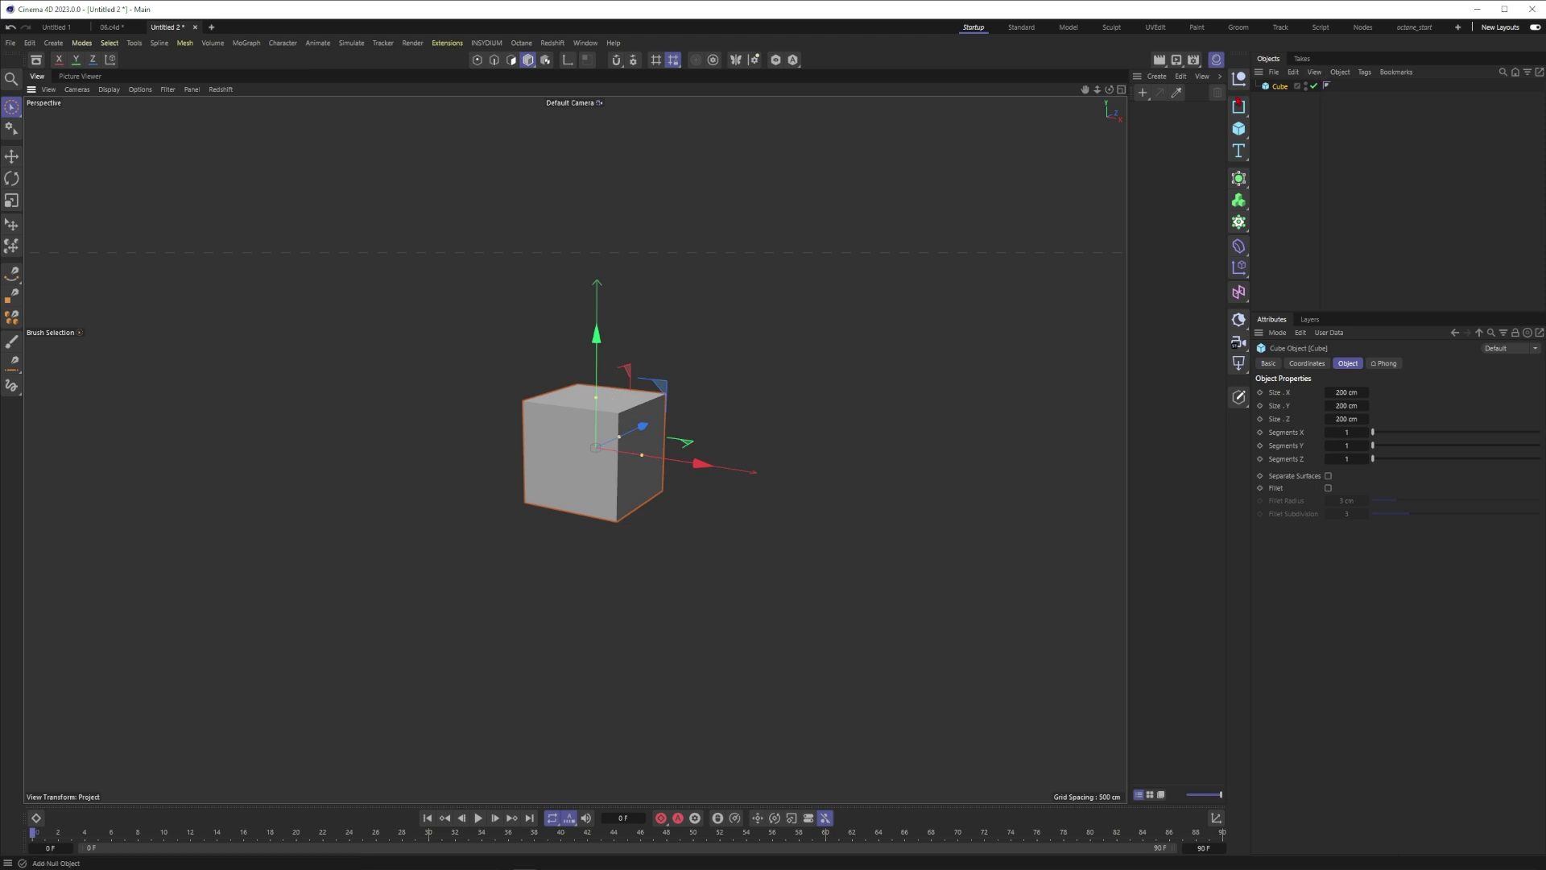
Add a capsule, a tube, a sphere, a platonic and an oil tank primitive to the scene.
{"action": "left_click", "coordinate": [1241, 143]}
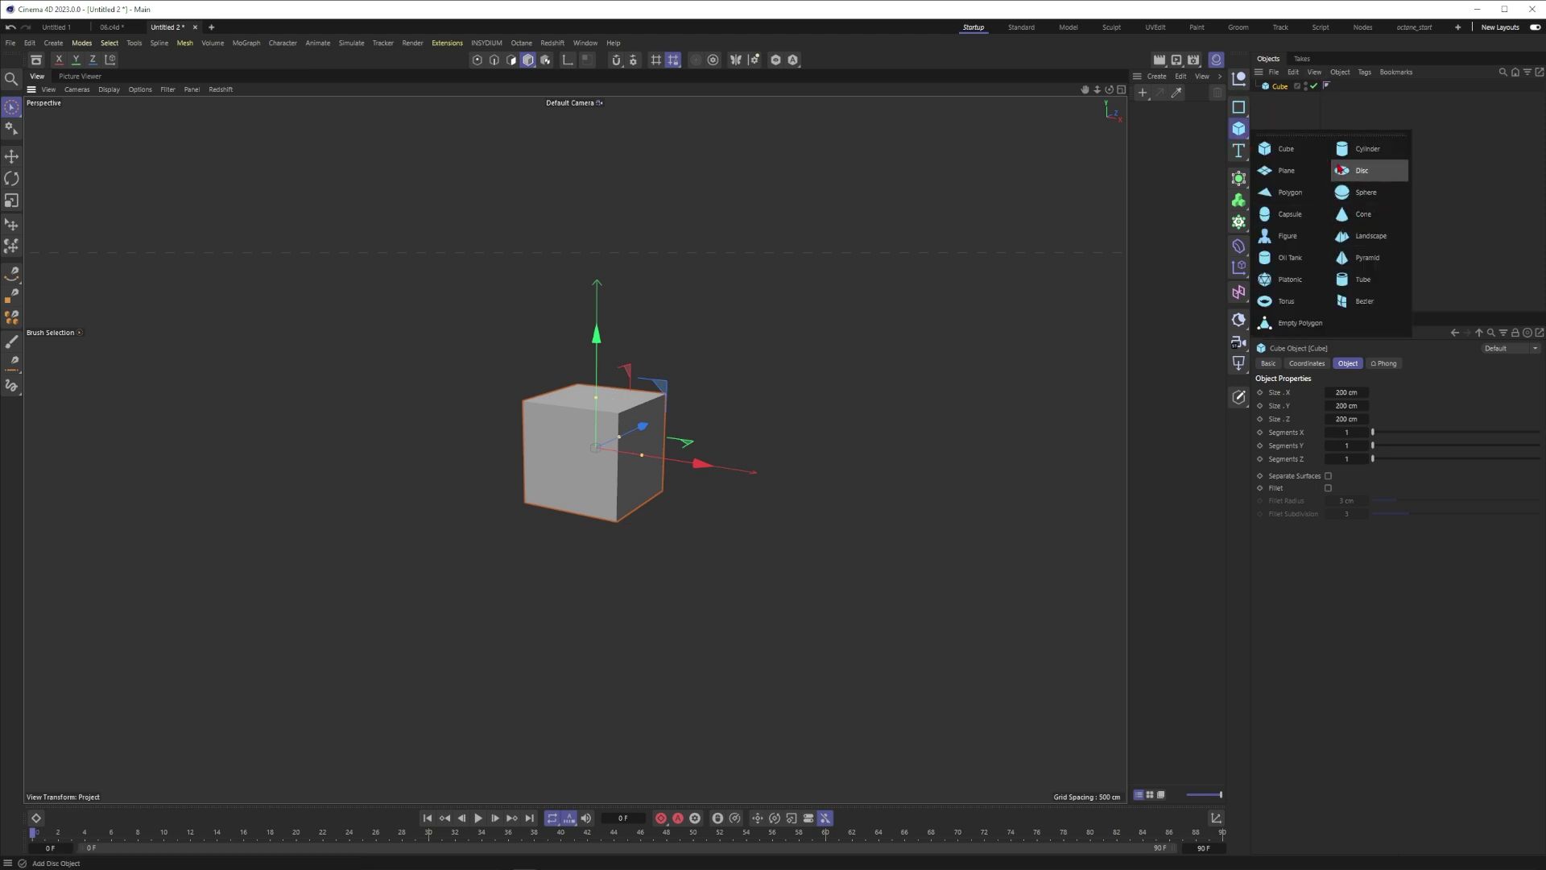
{"action": "left_click", "coordinate": [1287, 214]}
{"action": "left_click", "coordinate": [1247, 137]}
{"action": "left_click", "coordinate": [1386, 281]}
{"action": "left_click", "coordinate": [1240, 132]}
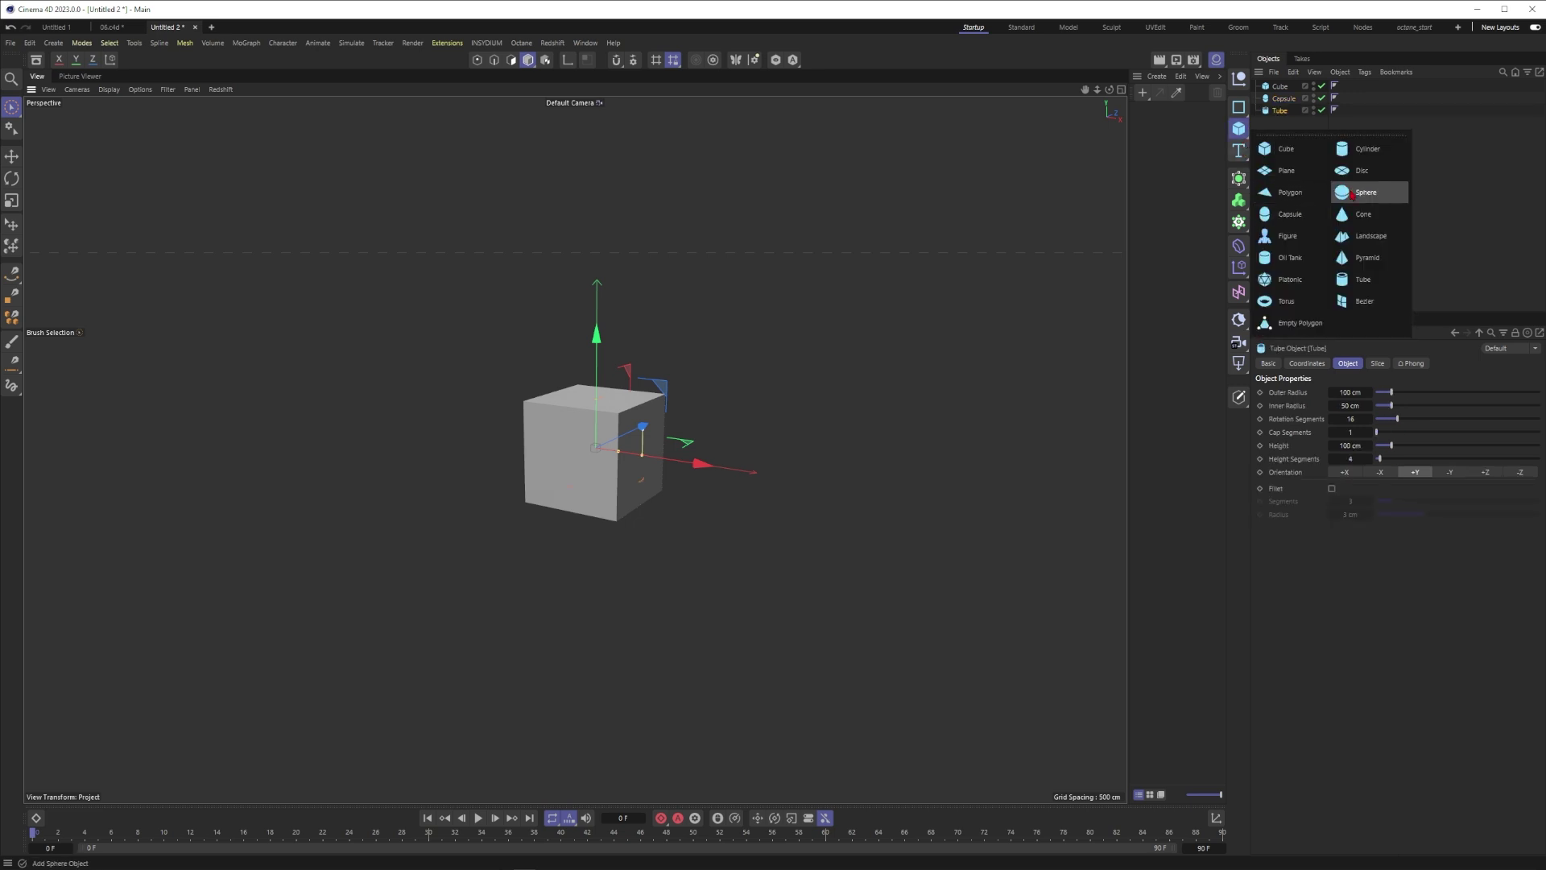
{"action": "left_click", "coordinate": [1363, 198]}
{"action": "left_click", "coordinate": [1239, 133]}
{"action": "left_click", "coordinate": [1290, 279]}
{"action": "left_click", "coordinate": [1239, 131]}
{"action": "left_click", "coordinate": [1289, 257]}
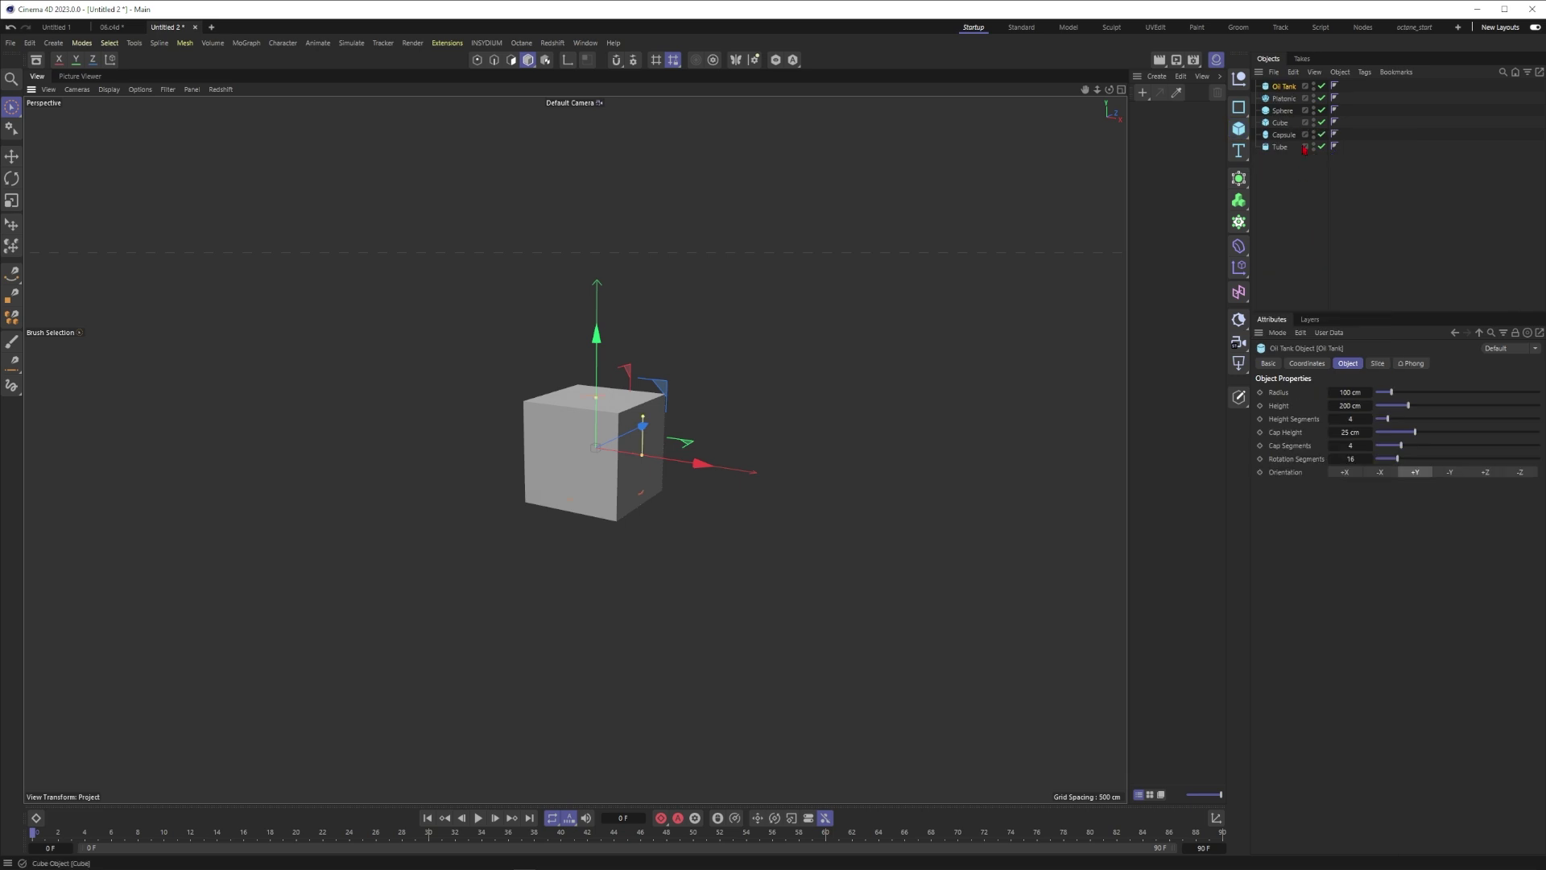
Select all six primitives and use Dynamic Place to push them apart into a loose cluster.
{"action": "left_click_drag", "start_coordinate": [1279, 121], "coordinate": [1280, 85]}
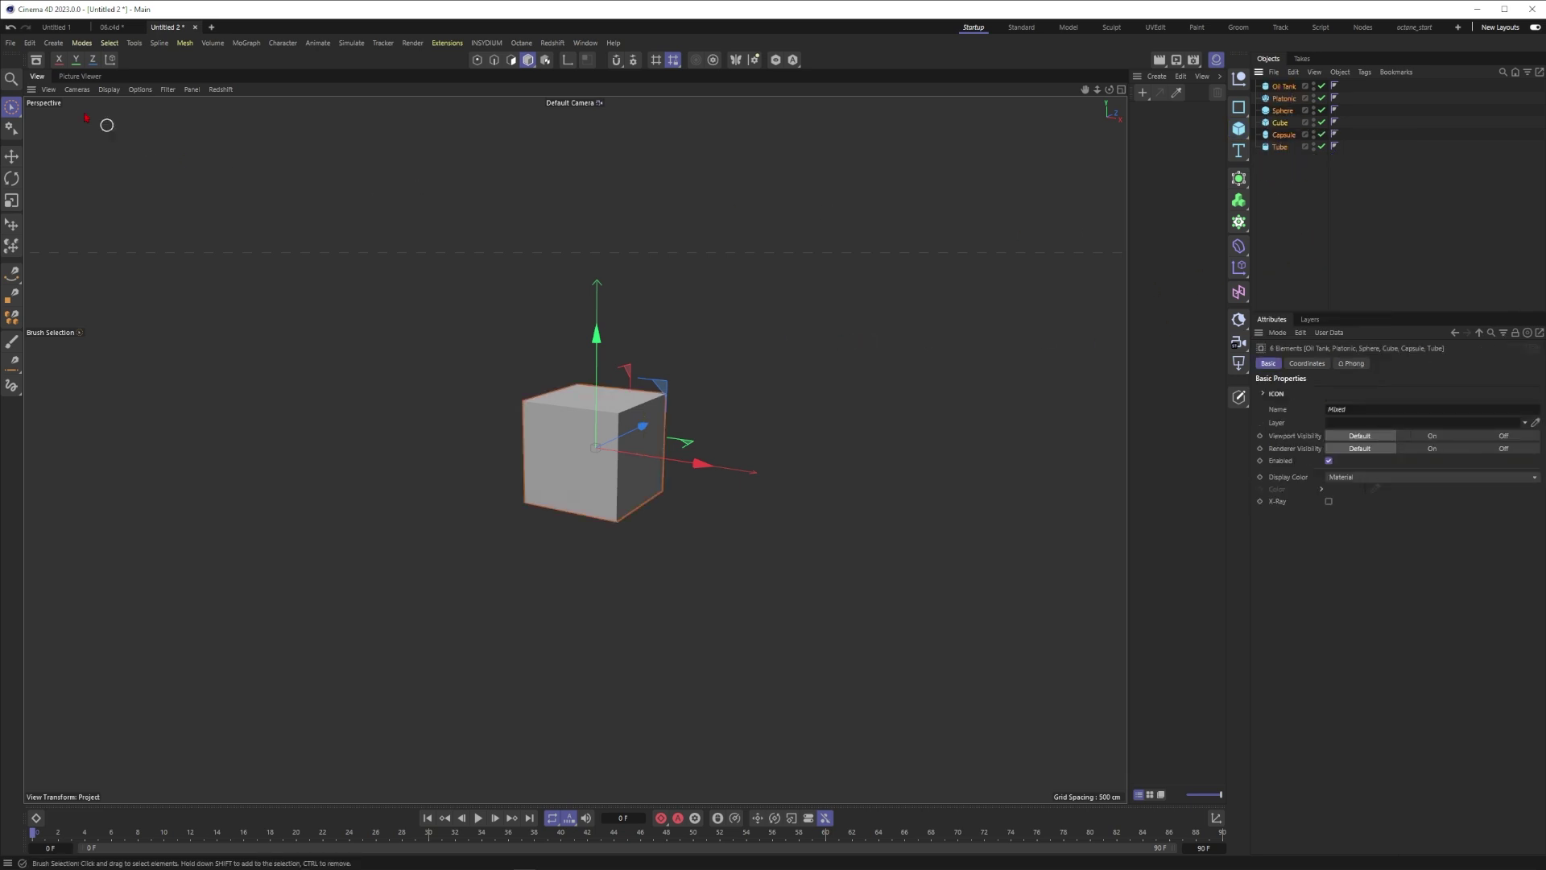
{"action": "left_click", "coordinate": [133, 43]}
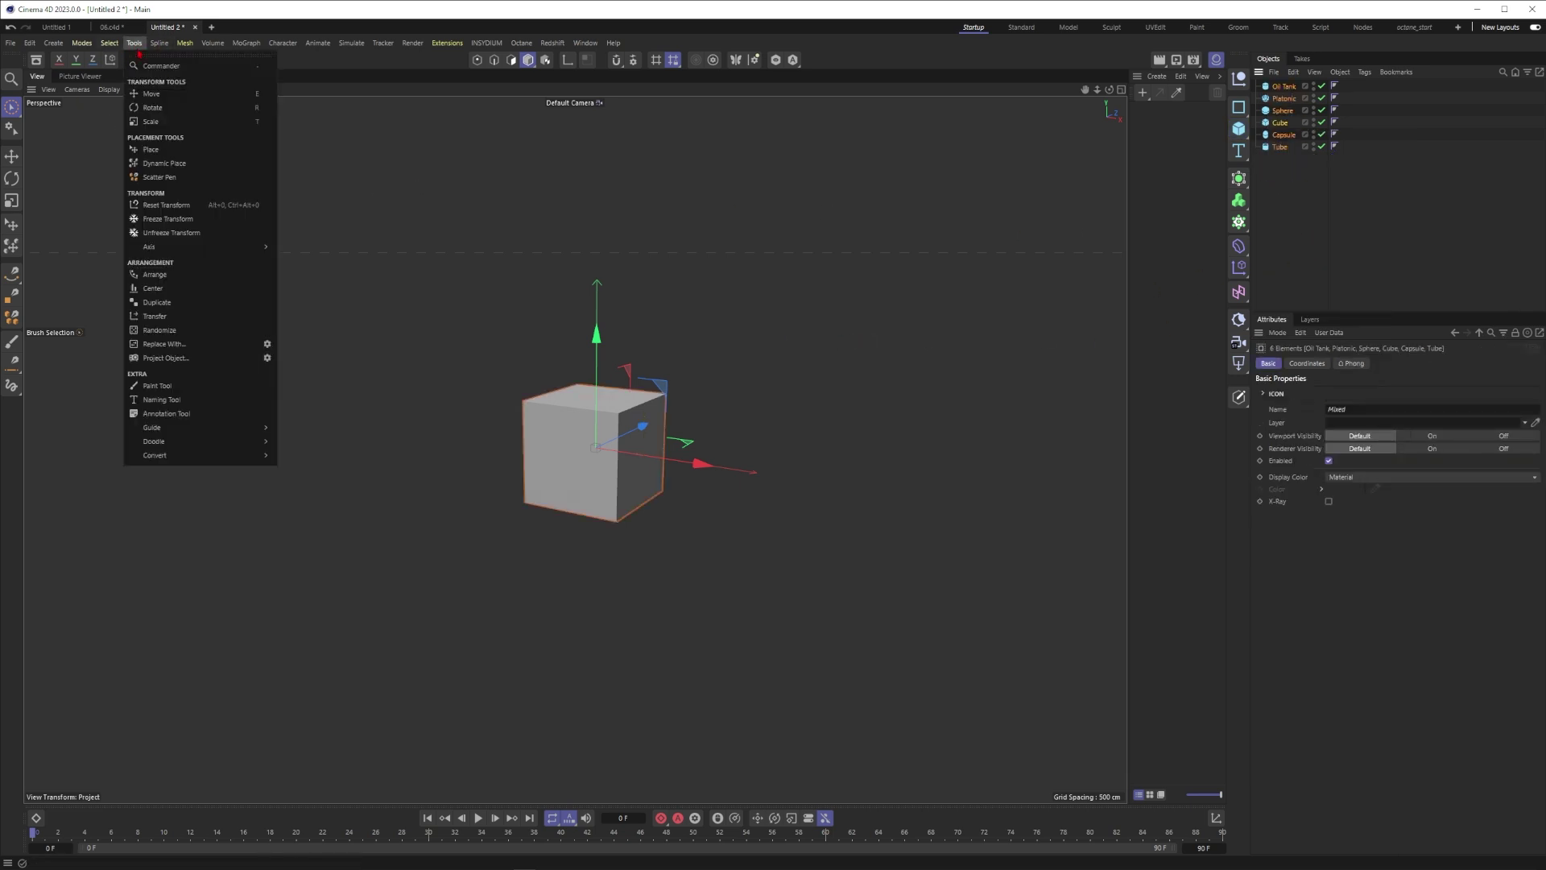
{"action": "left_click", "coordinate": [172, 164]}
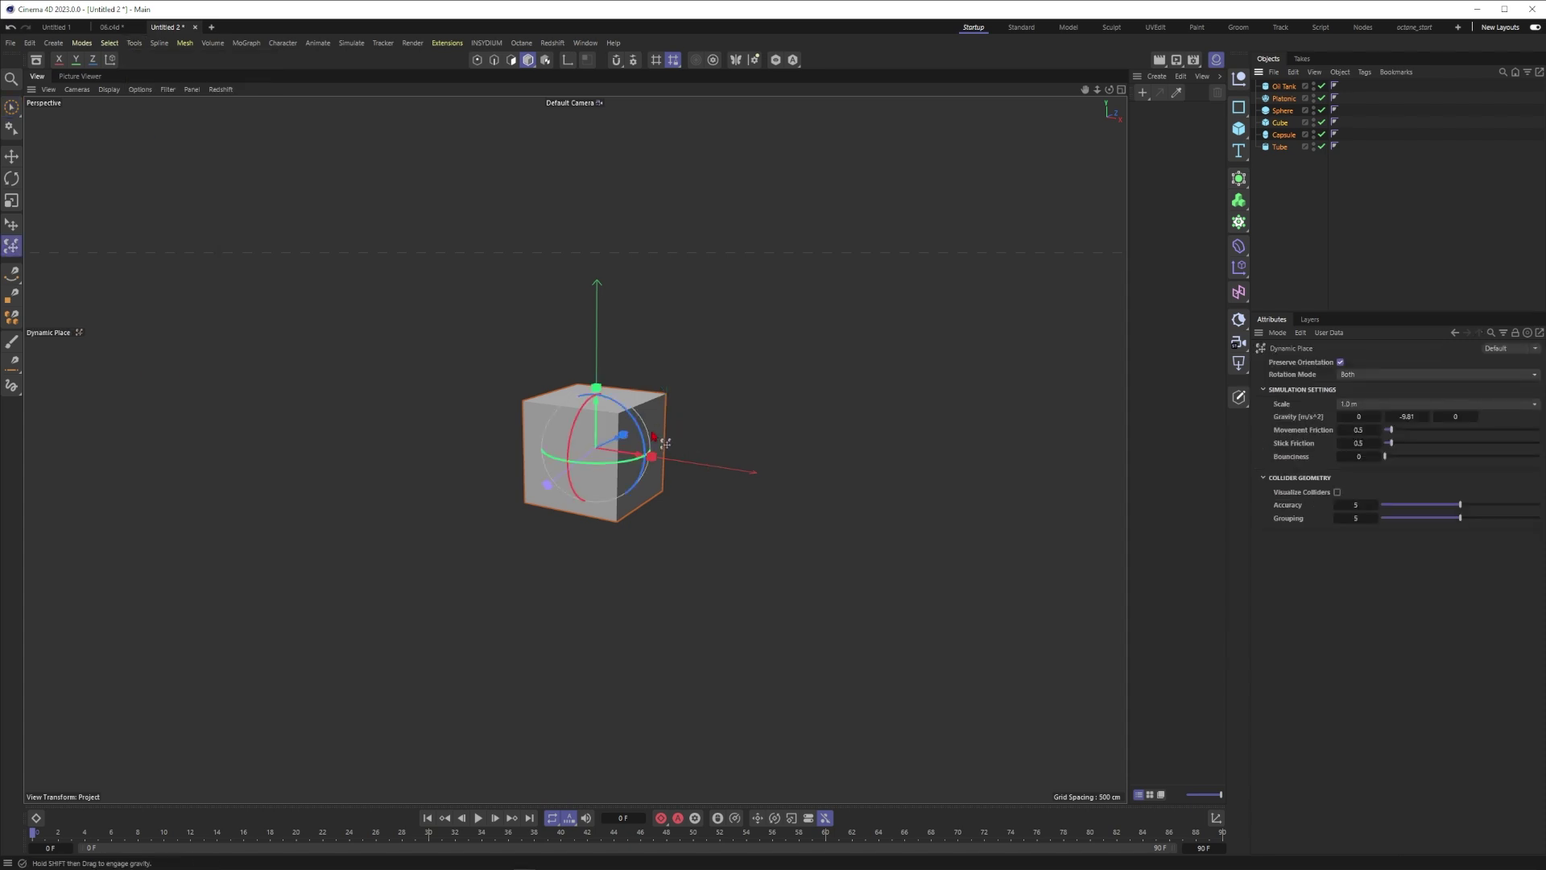
{"action": "left_click_drag", "start_coordinate": [618, 429], "coordinate": [640, 370]}
{"action": "right_click_drag", "start_coordinate": [640, 370], "coordinate": [481, 346], "text": "alt"}
{"action": "left_click_drag", "start_coordinate": [656, 389], "coordinate": [685, 379]}
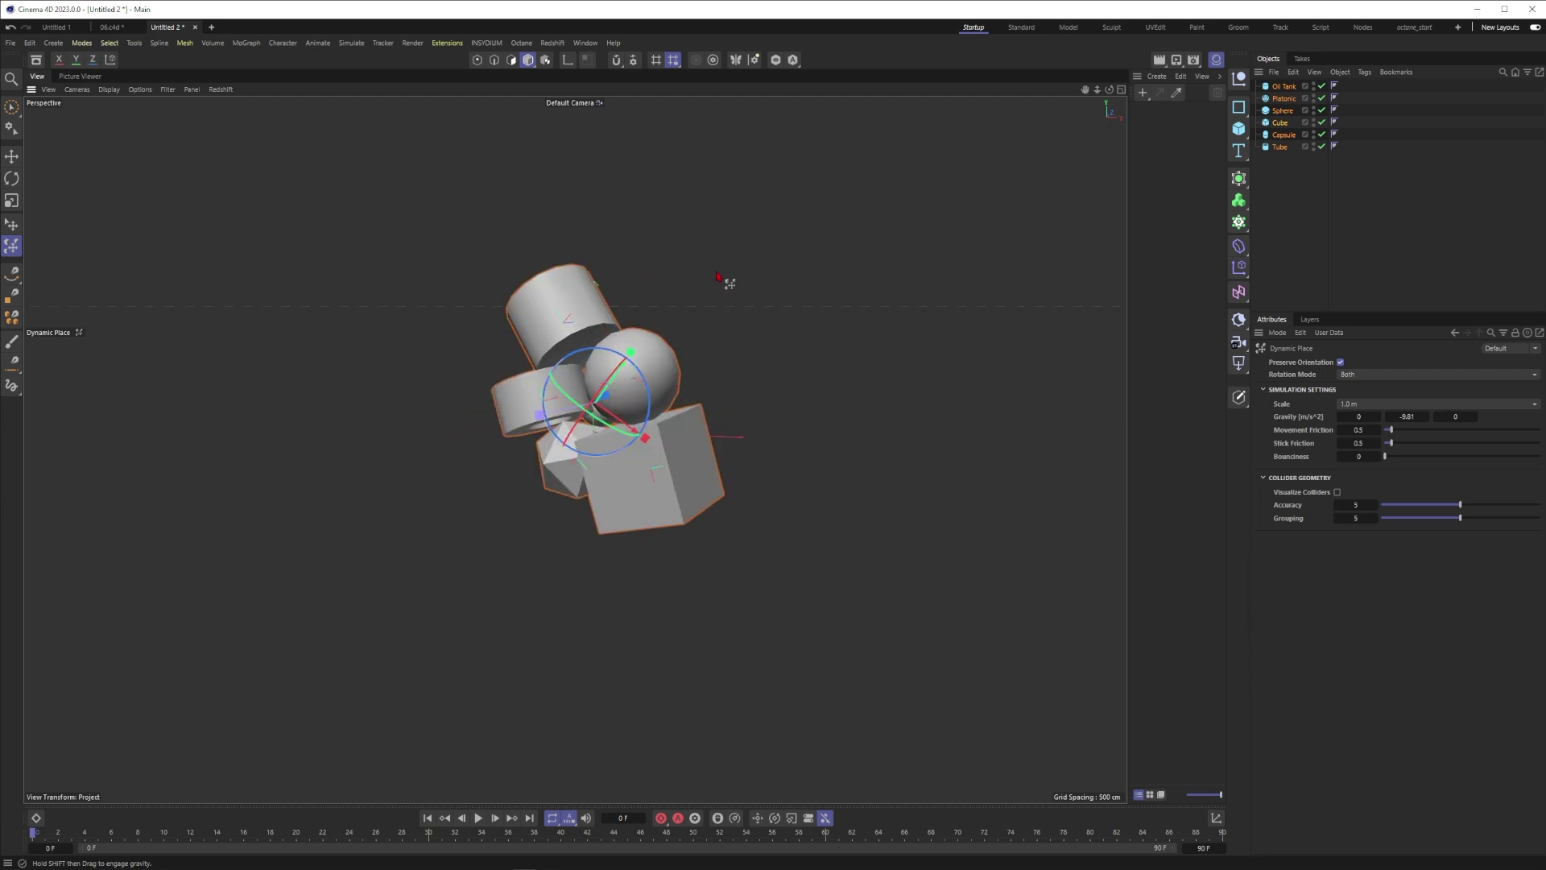
Paste a second copy of the six primitives and spread all twelve into a bigger cluster with Dynamic Place.
{"action": "key", "text": "ctrl+v"}
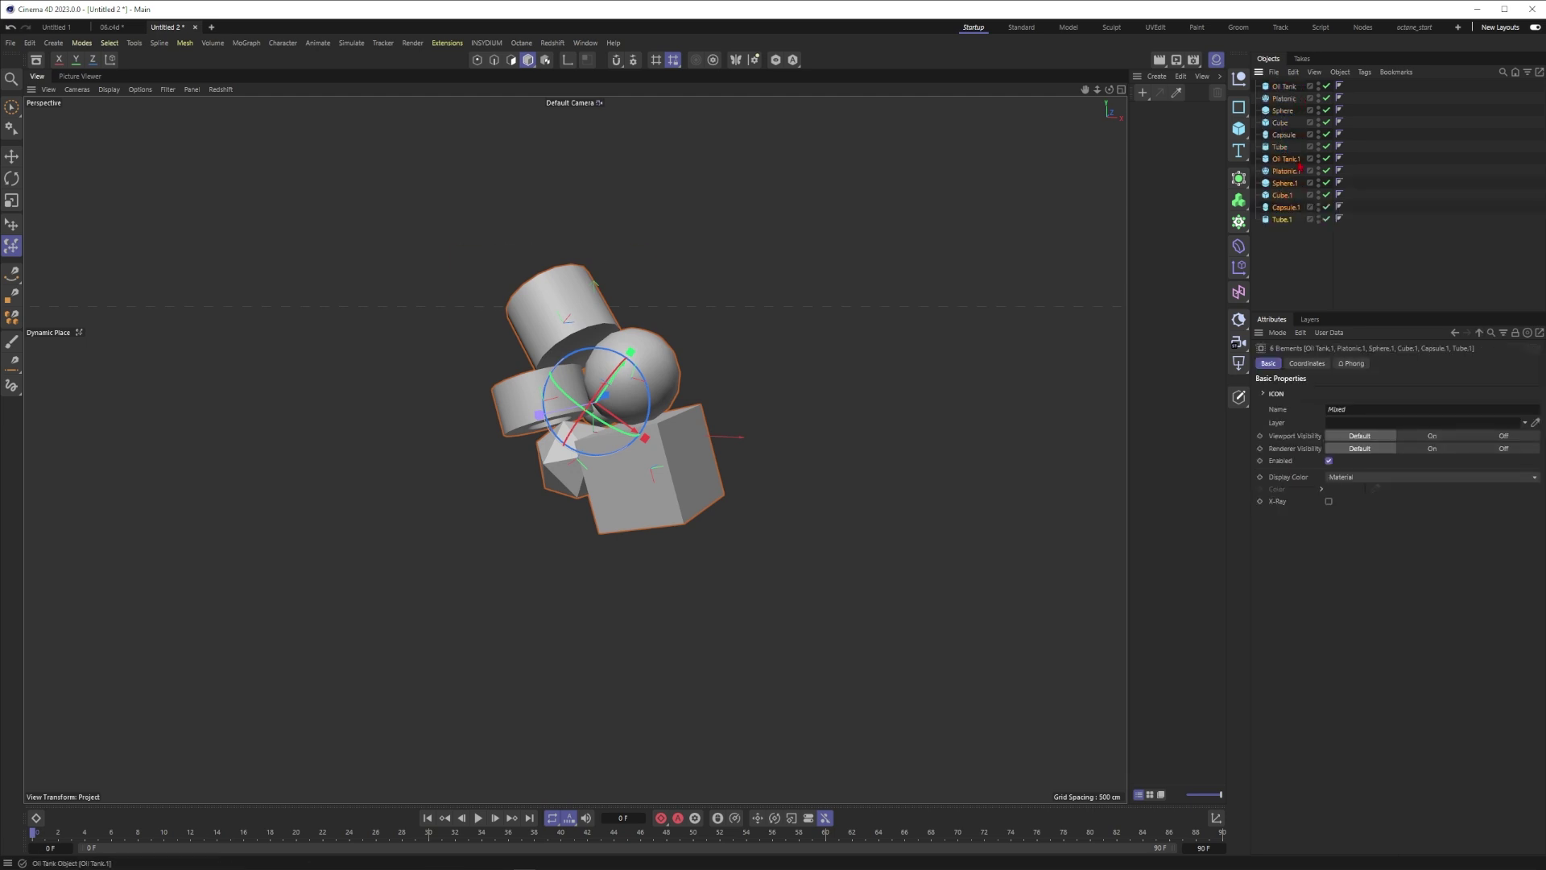
{"action": "key", "text": "ctrl+a"}
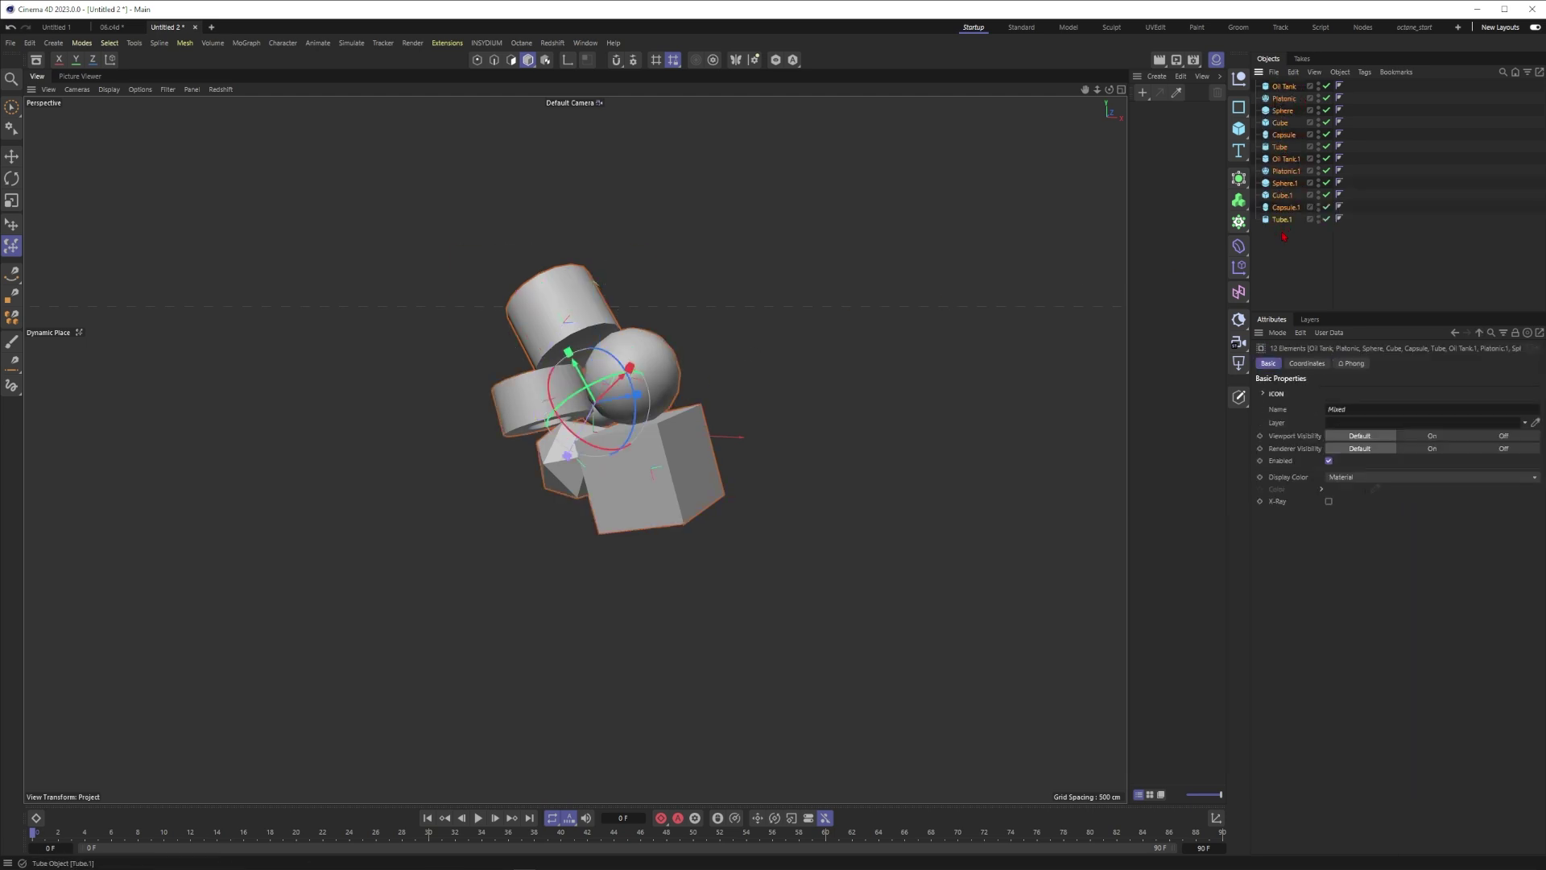
{"action": "left_click_drag", "start_coordinate": [602, 375], "coordinate": [572, 402]}
{"action": "mouse_move", "coordinate": [542, 330]}
{"action": "left_mouse_down"}
{"action": "mouse_move", "coordinate": [517, 344]}
{"action": "mouse_move", "coordinate": [527, 272]}
{"action": "left_mouse_up"}
{"action": "right_click_drag", "start_coordinate": [528, 271], "coordinate": [561, 256], "text": "alt"}
{"action": "left_click_drag", "start_coordinate": [560, 256], "coordinate": [599, 251], "text": "alt"}
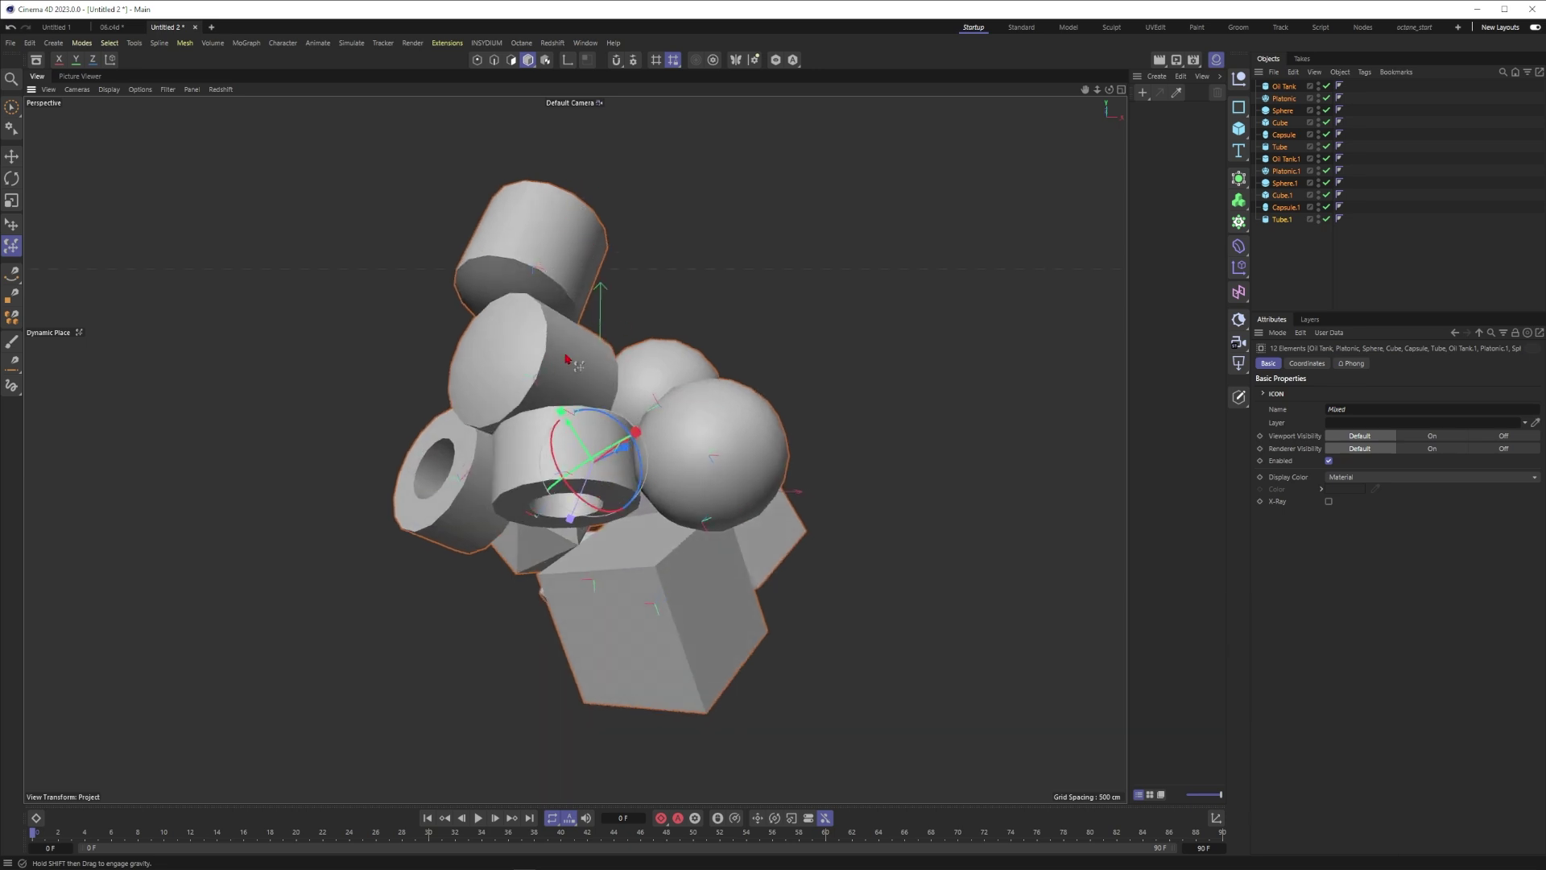
{"action": "scroll", "coordinate": [549, 360], "scroll_direction": "down", "scroll_amount": 1}
{"action": "left_click", "coordinate": [10, 111]}
{"action": "left_click", "coordinate": [65, 127]}
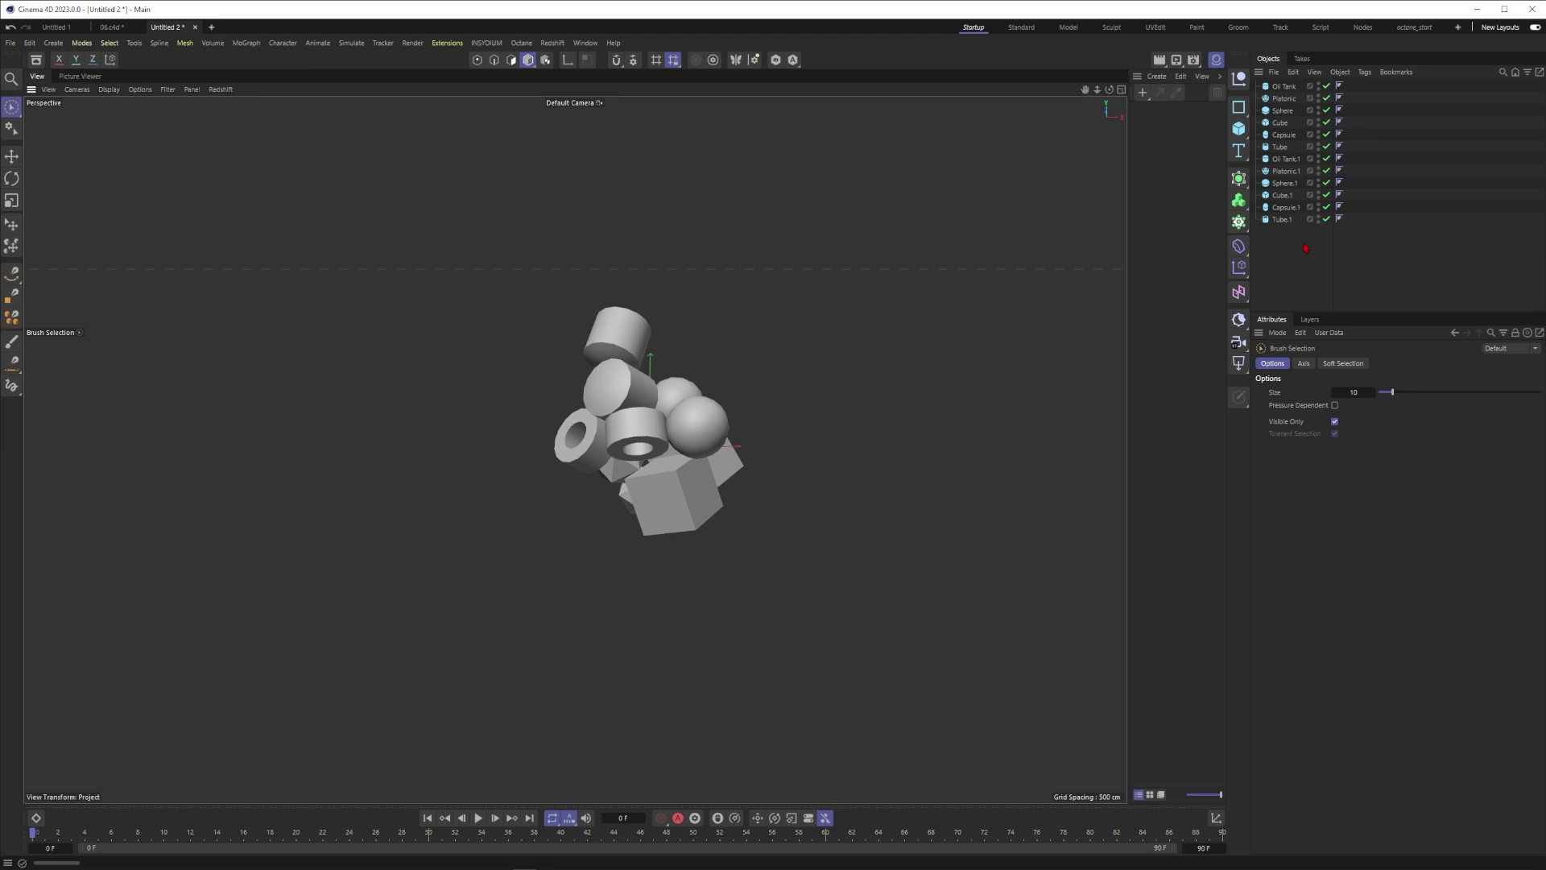
Add a null and group all twelve primitives under it.
{"action": "left_click", "coordinate": [1238, 84]}
{"action": "left_click_drag", "start_coordinate": [1281, 258], "coordinate": [1280, 87]}
{"action": "left_click", "coordinate": [1255, 87]}
Detach the Simulation Tags list as a floating palette and assign a Collider tag to the null.
{"action": "right_click", "coordinate": [1278, 86]}
{"action": "mouse_move", "coordinate": [1411, 284]}
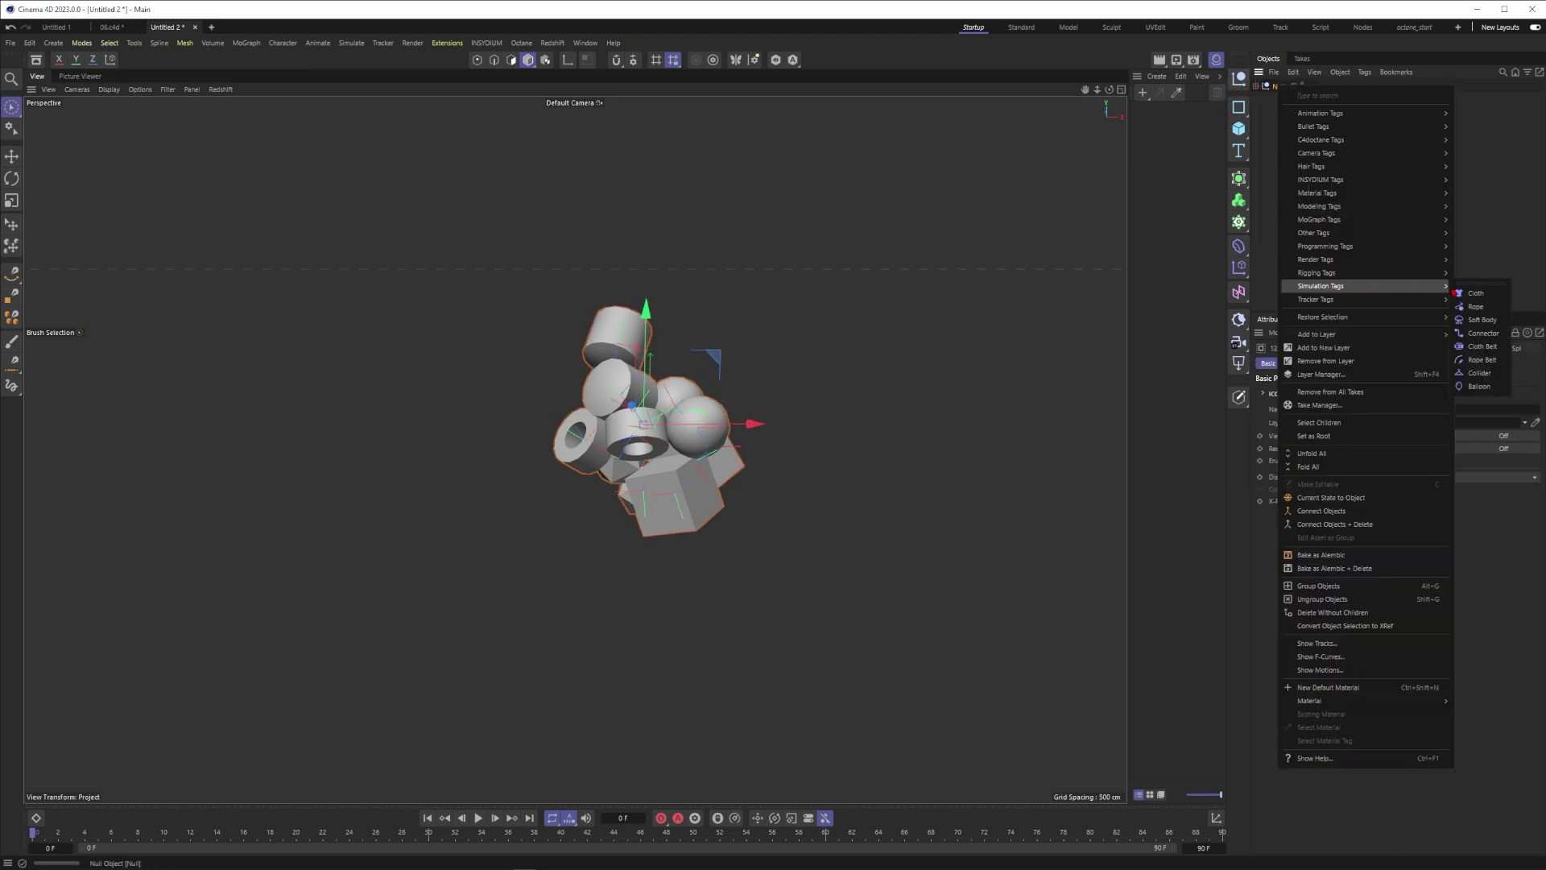
{"action": "left_click", "coordinate": [1479, 281]}
{"action": "left_click_drag", "start_coordinate": [1480, 276], "coordinate": [1088, 127]}
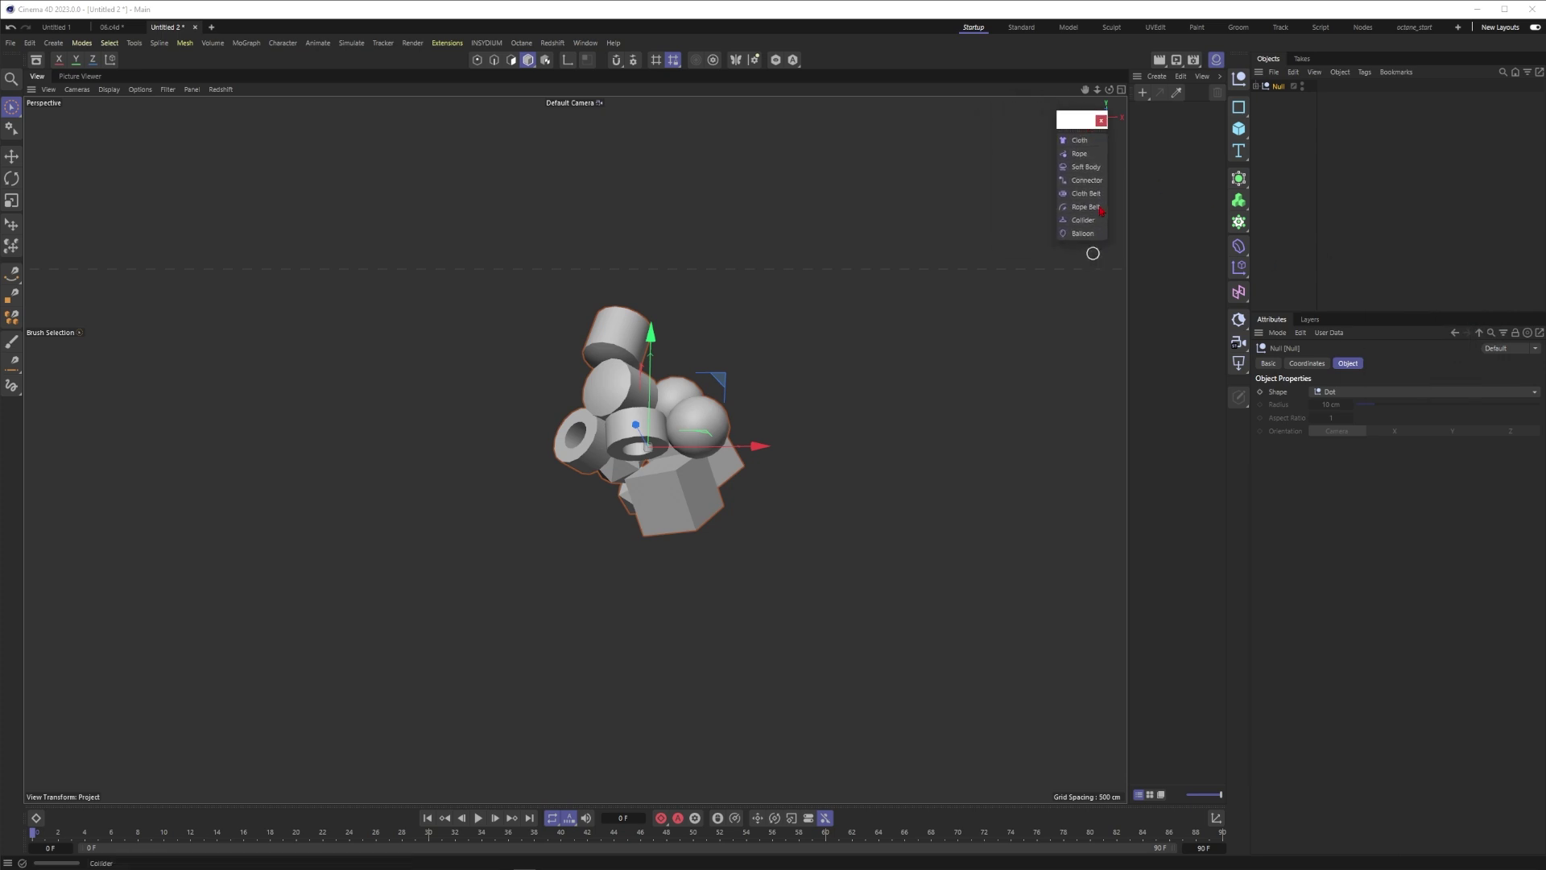
{"action": "left_click", "coordinate": [1083, 220]}
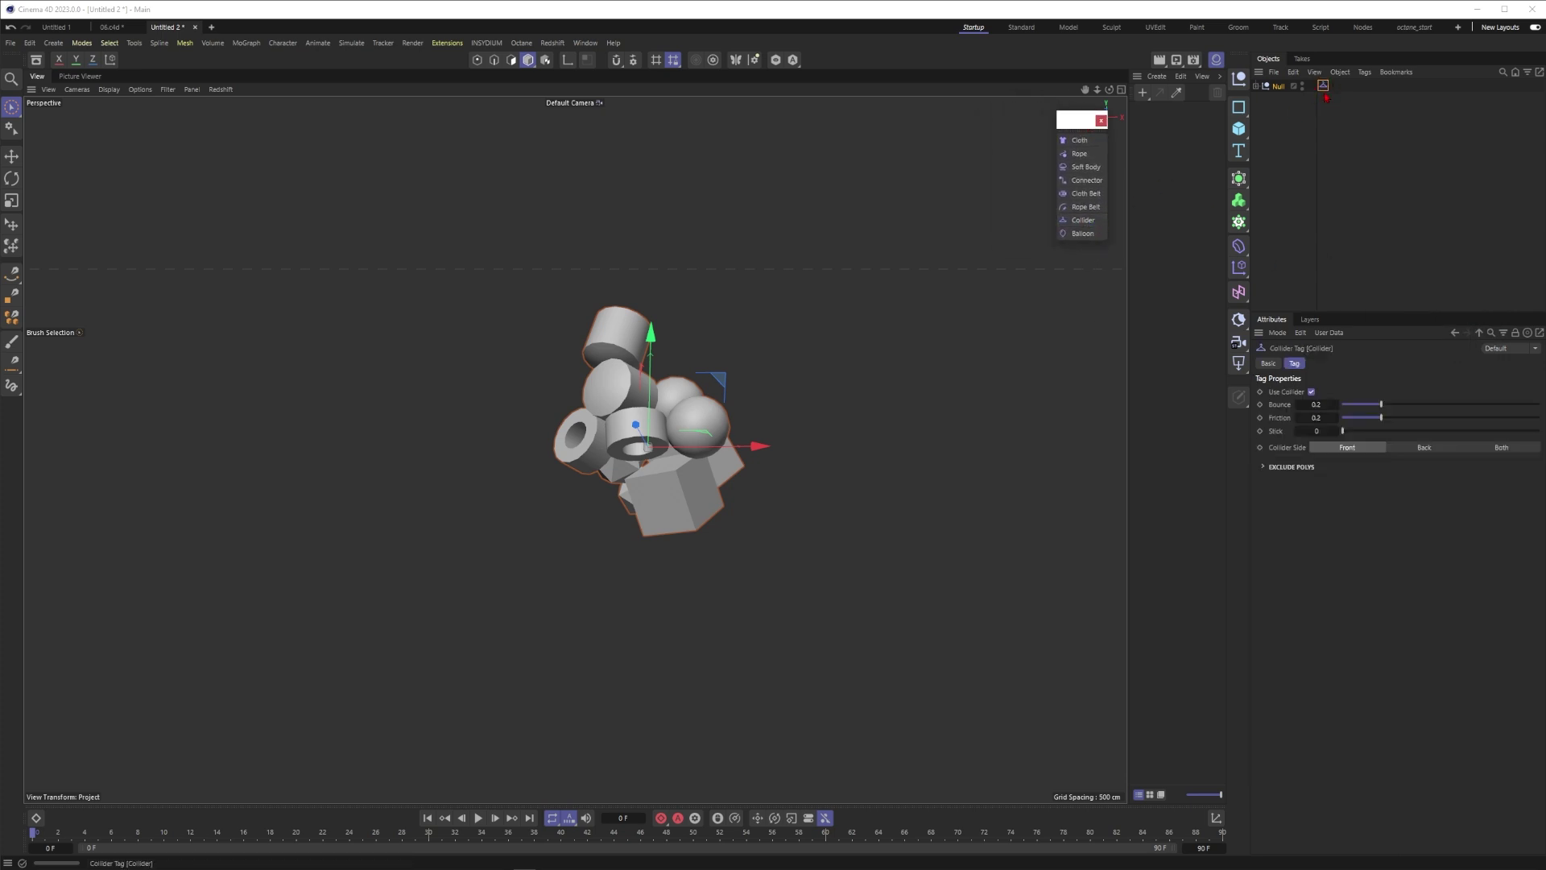
Add a plane about 1447 by 1302 cm above the cluster and show mesh lines over the shading.
{"action": "left_click_drag", "start_coordinate": [1239, 129], "coordinate": [1291, 167]}
{"action": "left_click_drag", "start_coordinate": [657, 354], "coordinate": [906, 299], "text": "alt"}
{"action": "left_click_drag", "start_coordinate": [696, 271], "coordinate": [859, 243], "text": "alt"}
{"action": "left_click_drag", "start_coordinate": [614, 283], "coordinate": [725, 251], "text": "alt"}
{"action": "middle_click_drag", "start_coordinate": [609, 267], "coordinate": [655, 304], "text": "alt"}
{"action": "key", "text": "n"}
{"action": "key", "text": "b"}
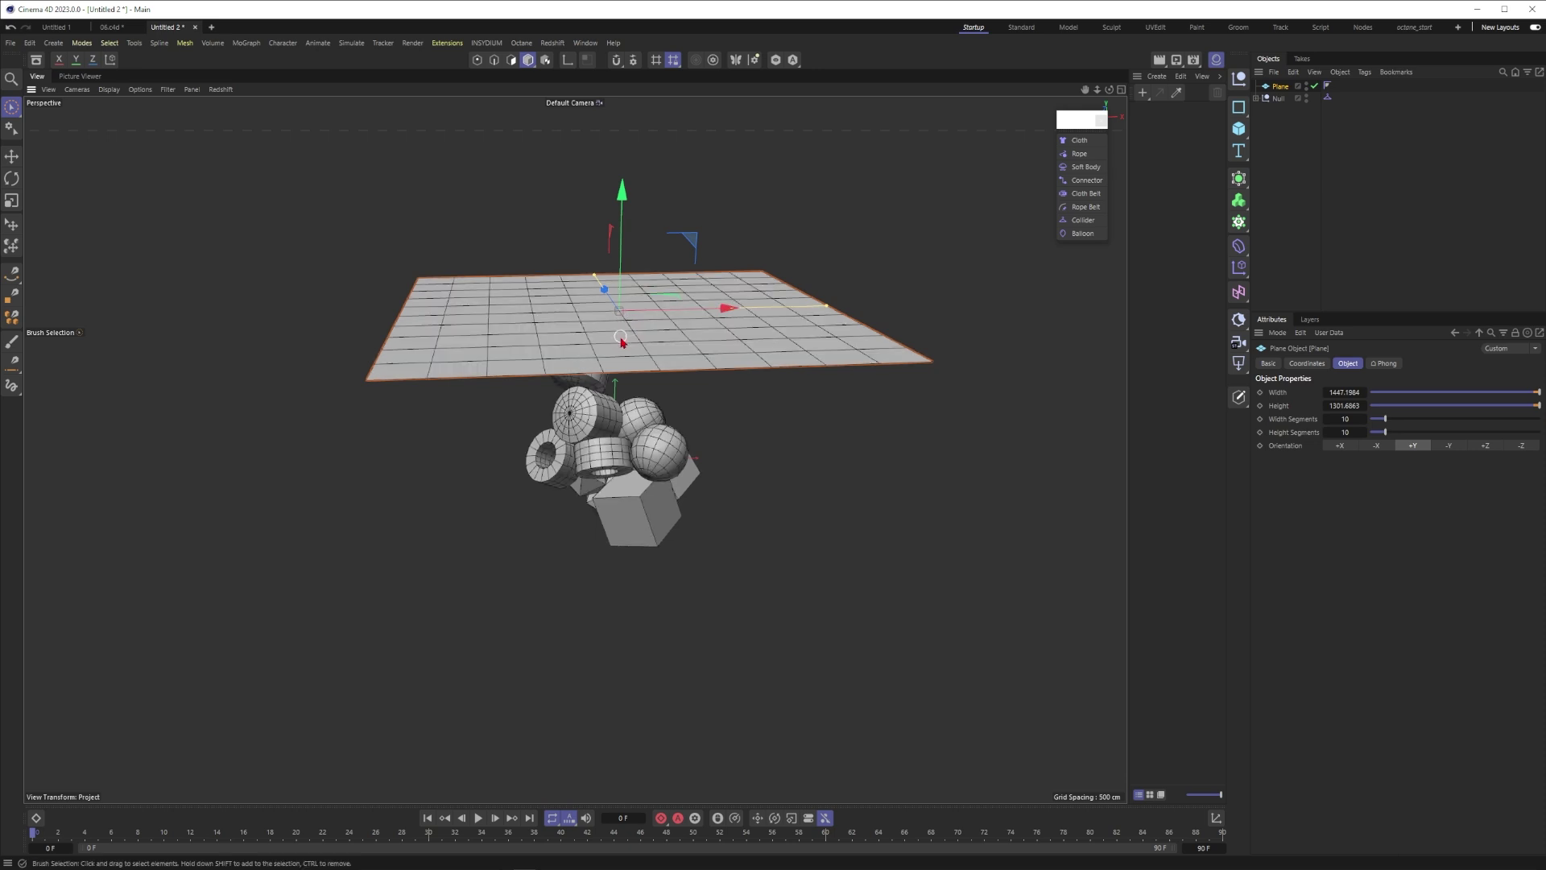
Set the plane's width segments and height segments to 20 each.
{"action": "left_click_drag", "start_coordinate": [620, 341], "coordinate": [597, 330], "text": "alt"}
{"action": "right_click_drag", "start_coordinate": [596, 331], "coordinate": [670, 324], "text": "alt"}
{"action": "double_click", "coordinate": [1344, 419]}
{"action": "type", "text": "20"}
{"action": "key", "text": "Tab"}
{"action": "type", "text": "20"}
{"action": "key", "text": "Return"}
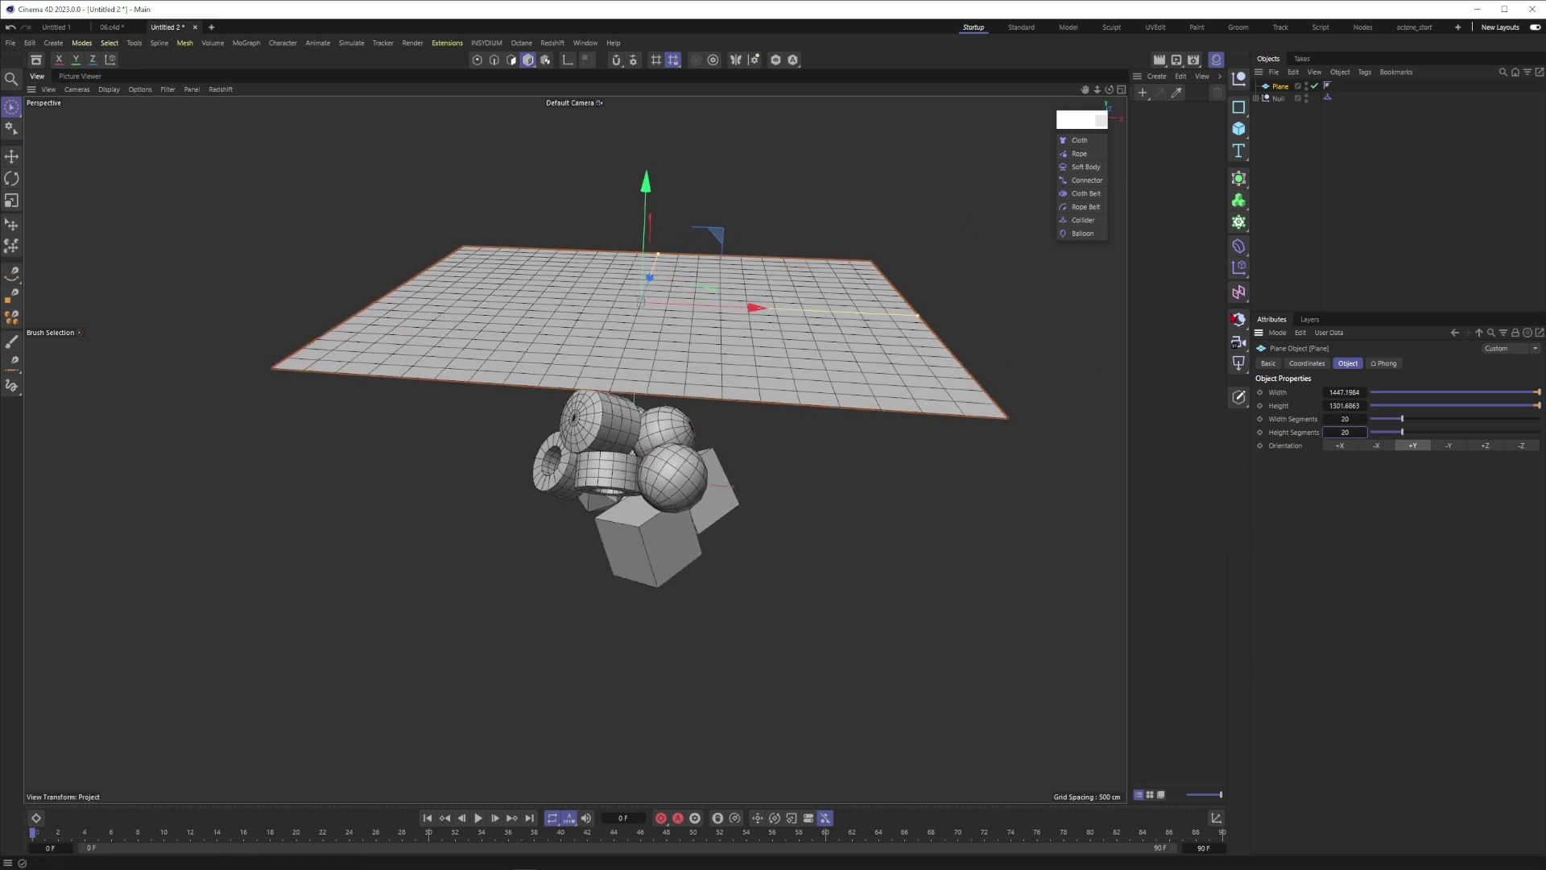
Assign a Cloth tag to the plane and play the simulation to test its collision with the cluster.
{"action": "left_click", "coordinate": [1080, 142]}
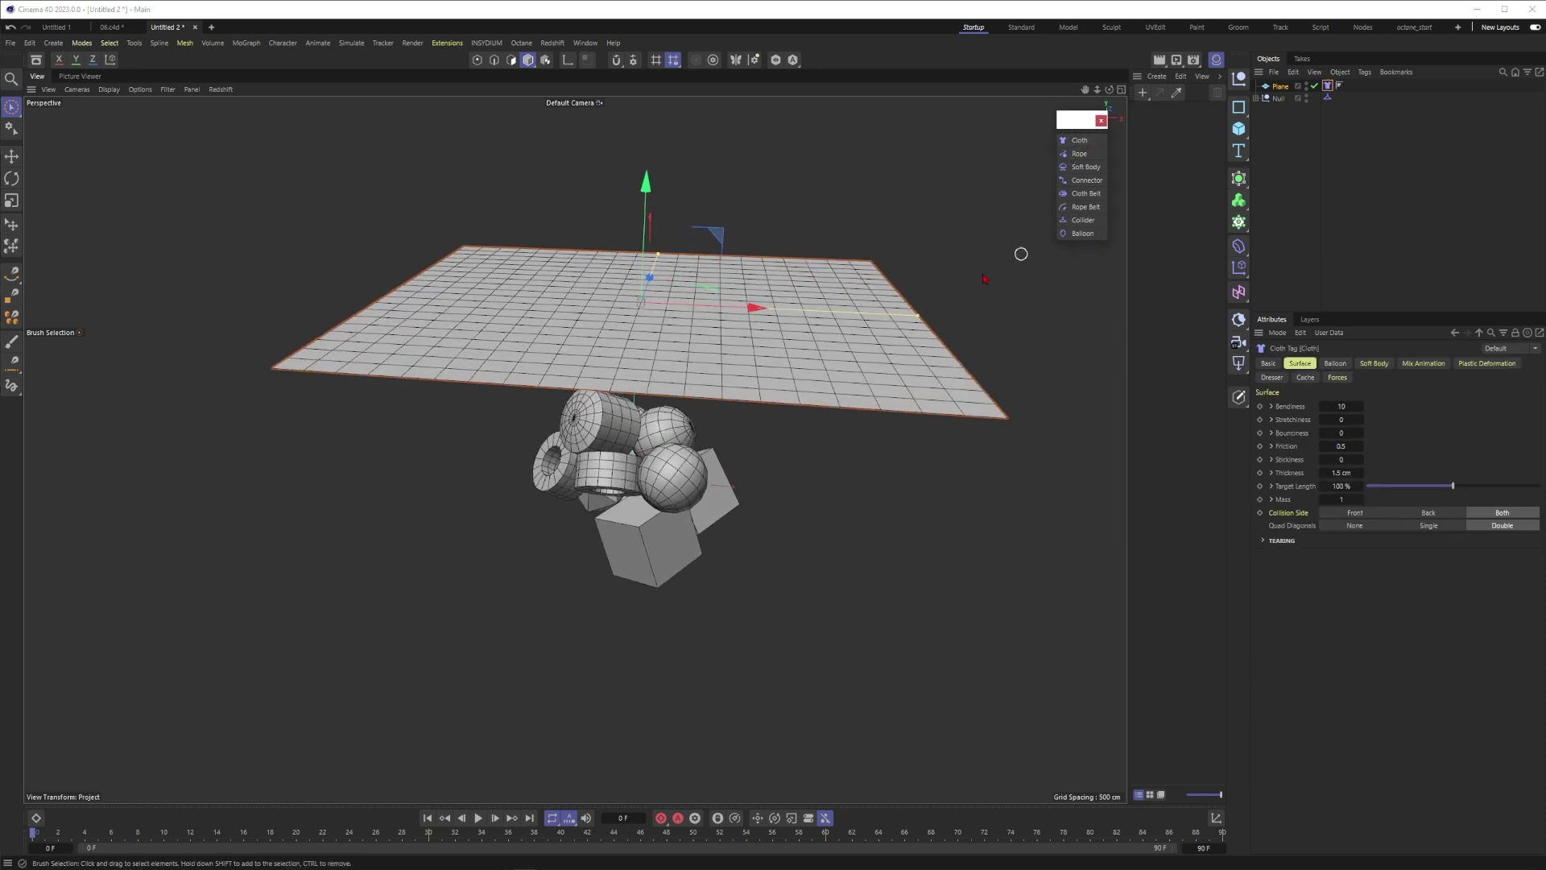
{"action": "left_click", "coordinate": [478, 818]}
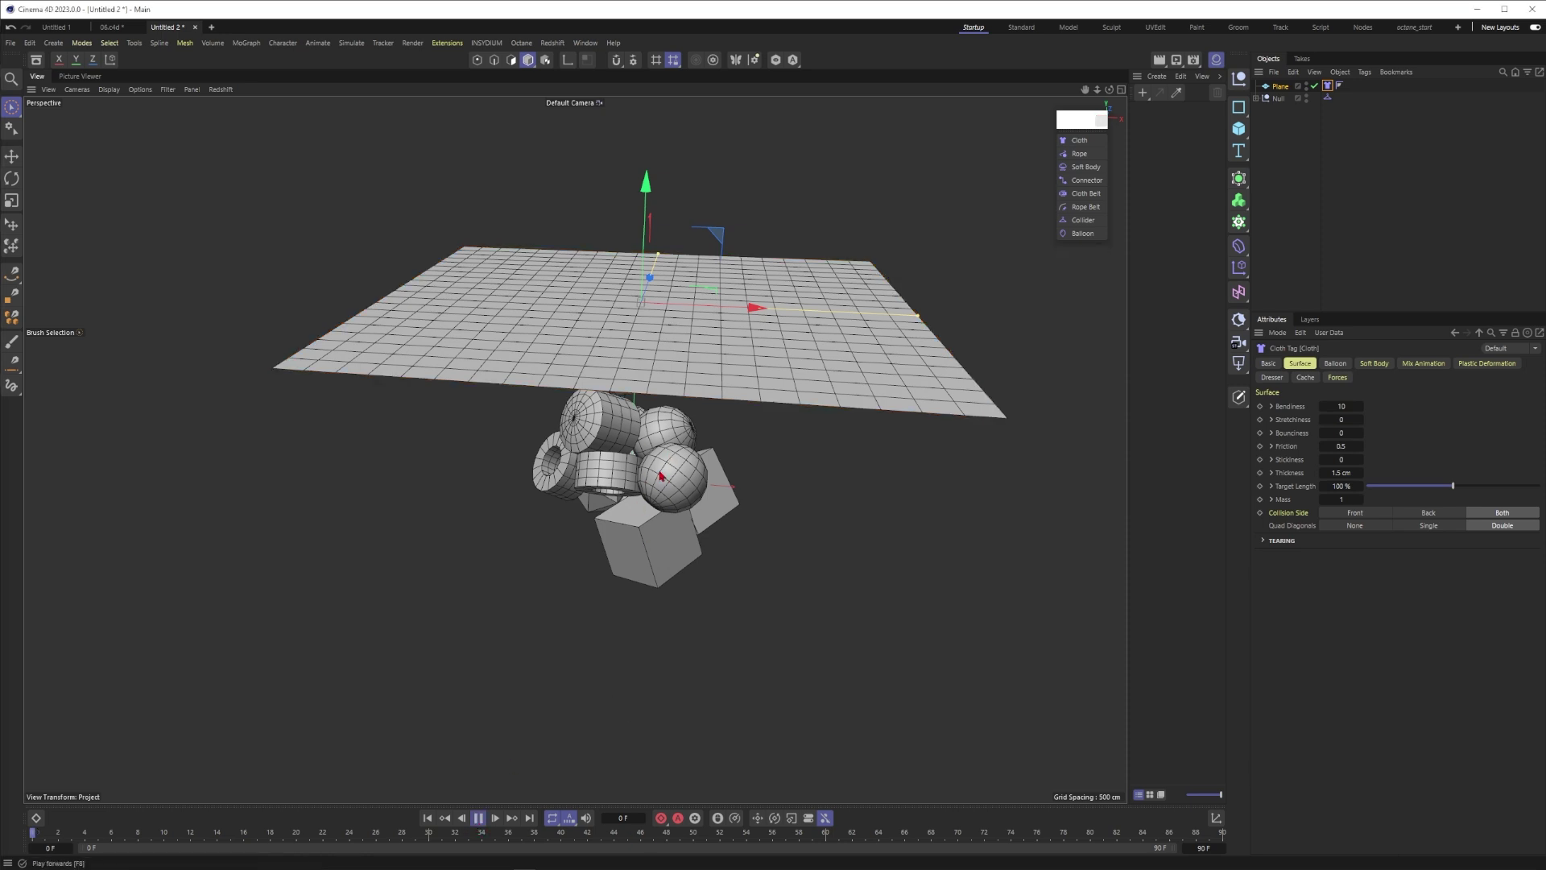
{"action": "left_click", "coordinate": [478, 818]}
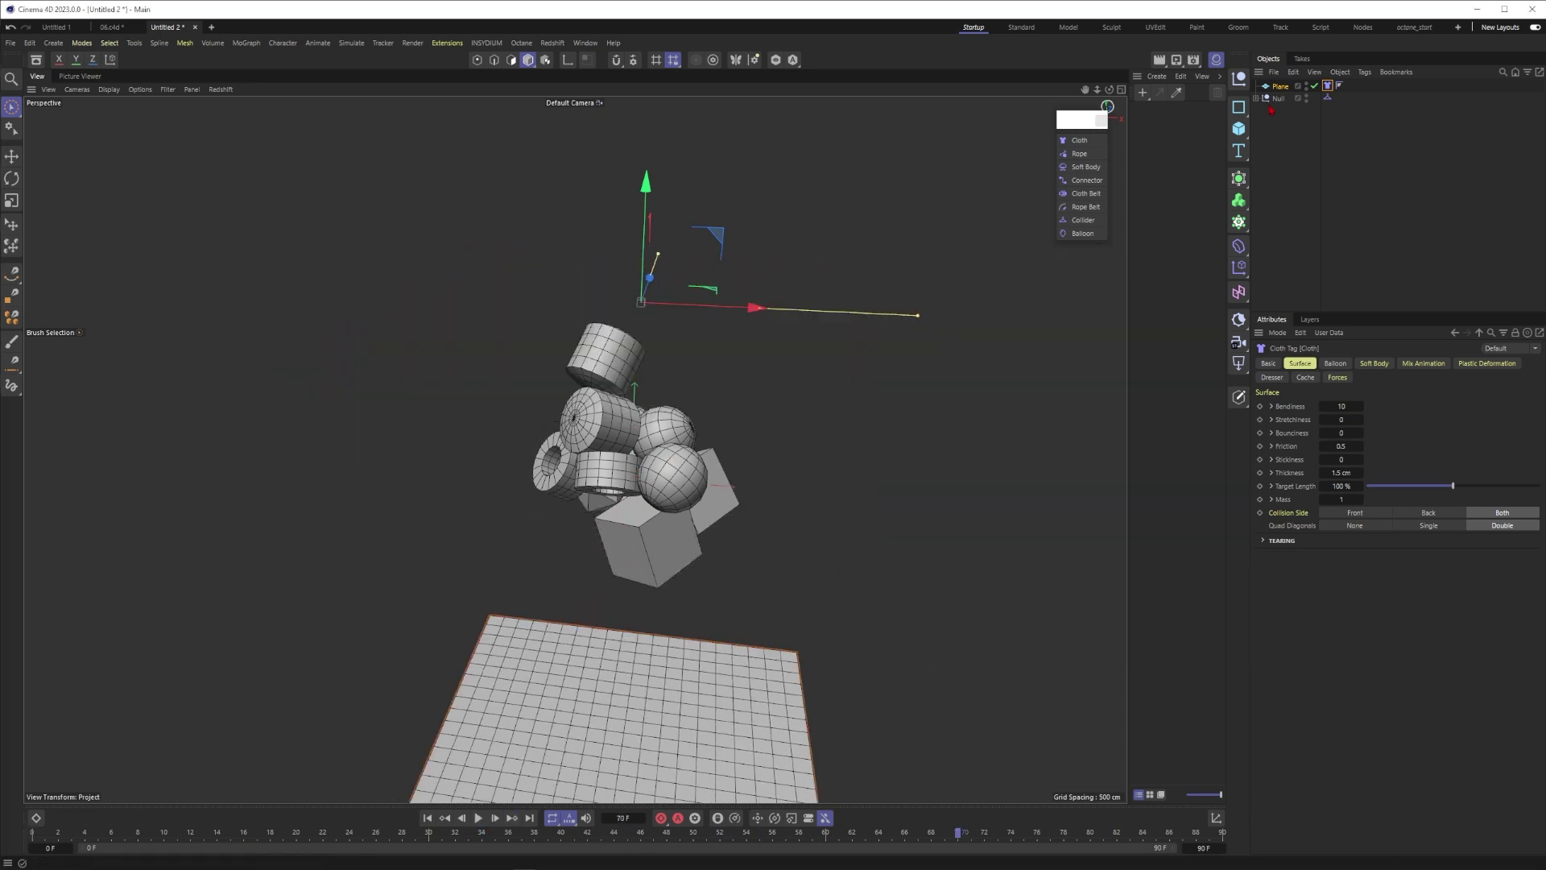
Copy the Collider tag onto every primitive inside the null, test the cloth simulation, and return to the first frame.
{"action": "left_click", "coordinate": [1328, 99]}
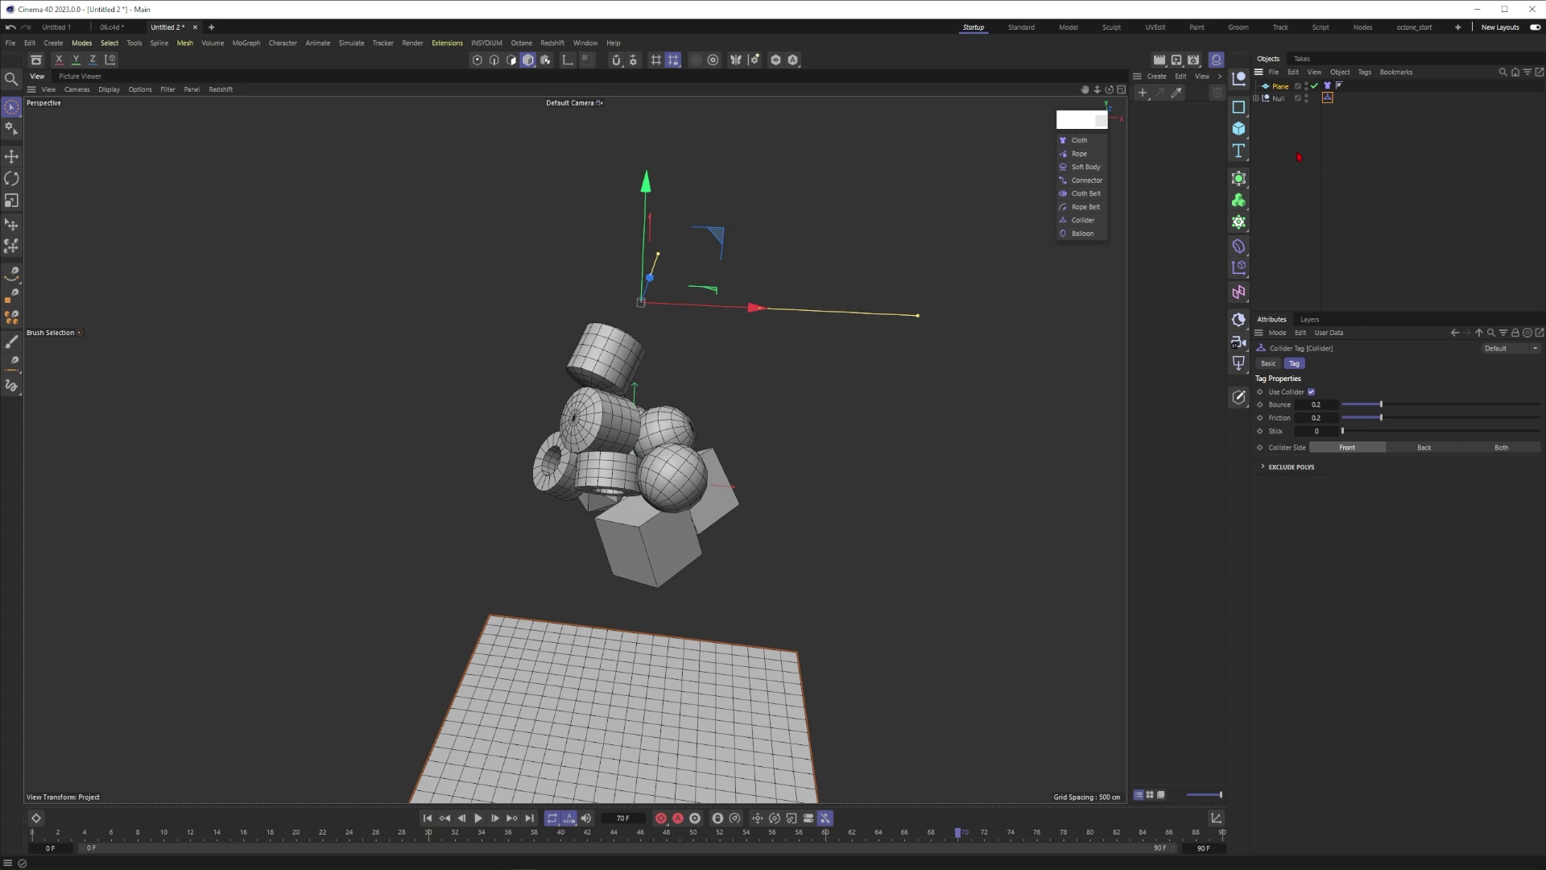
{"action": "left_click", "coordinate": [1255, 97]}
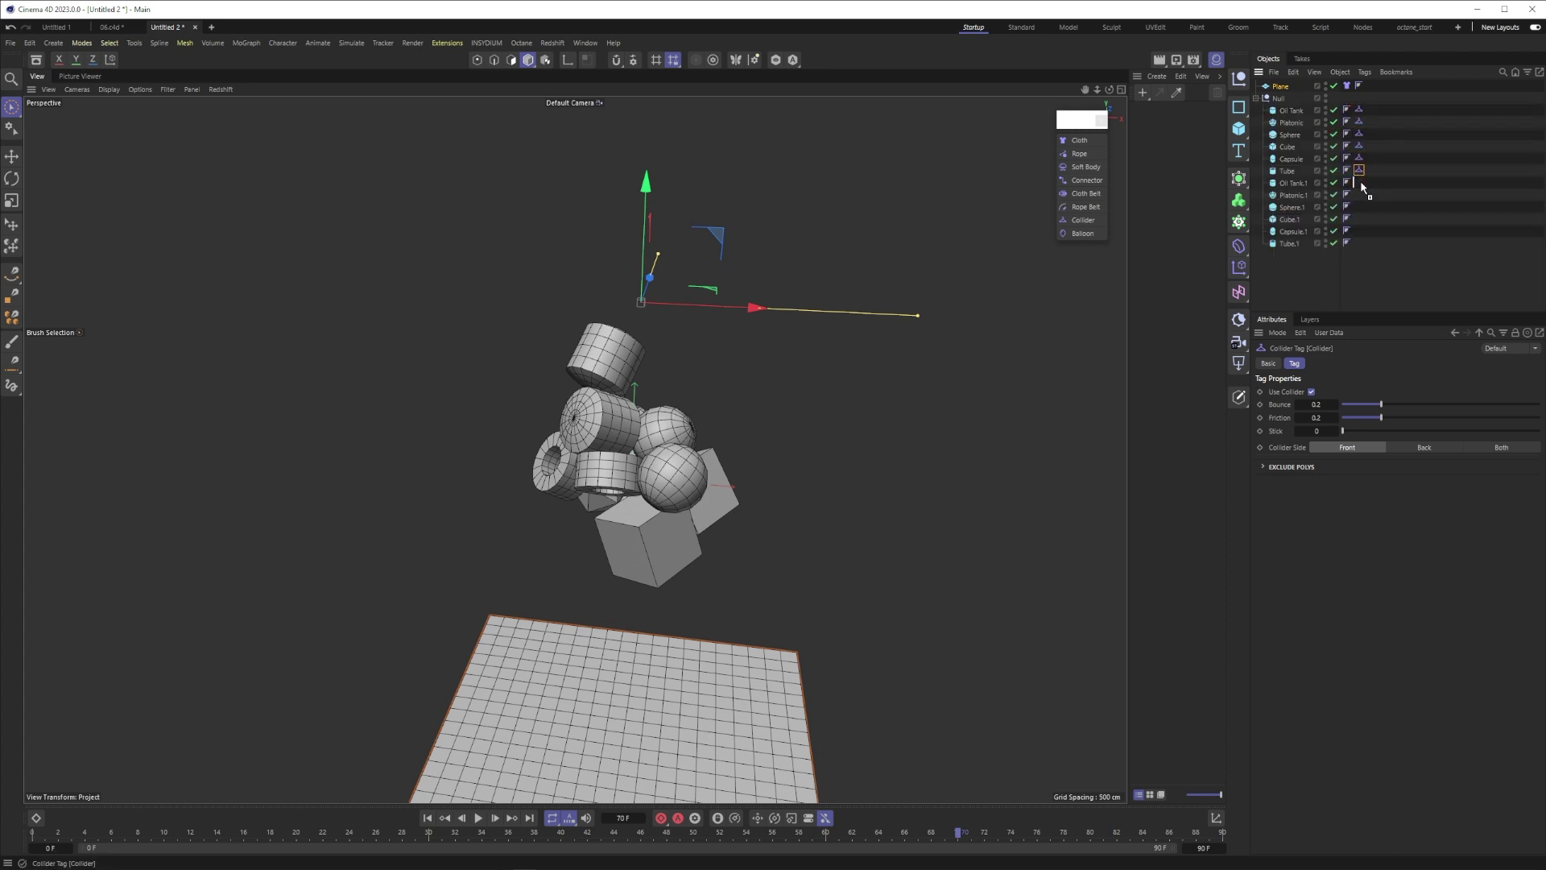
{"action": "left_click_drag", "start_coordinate": [1362, 211], "coordinate": [1361, 244], "text": "ctrl"}
{"action": "left_click", "coordinate": [428, 818]}
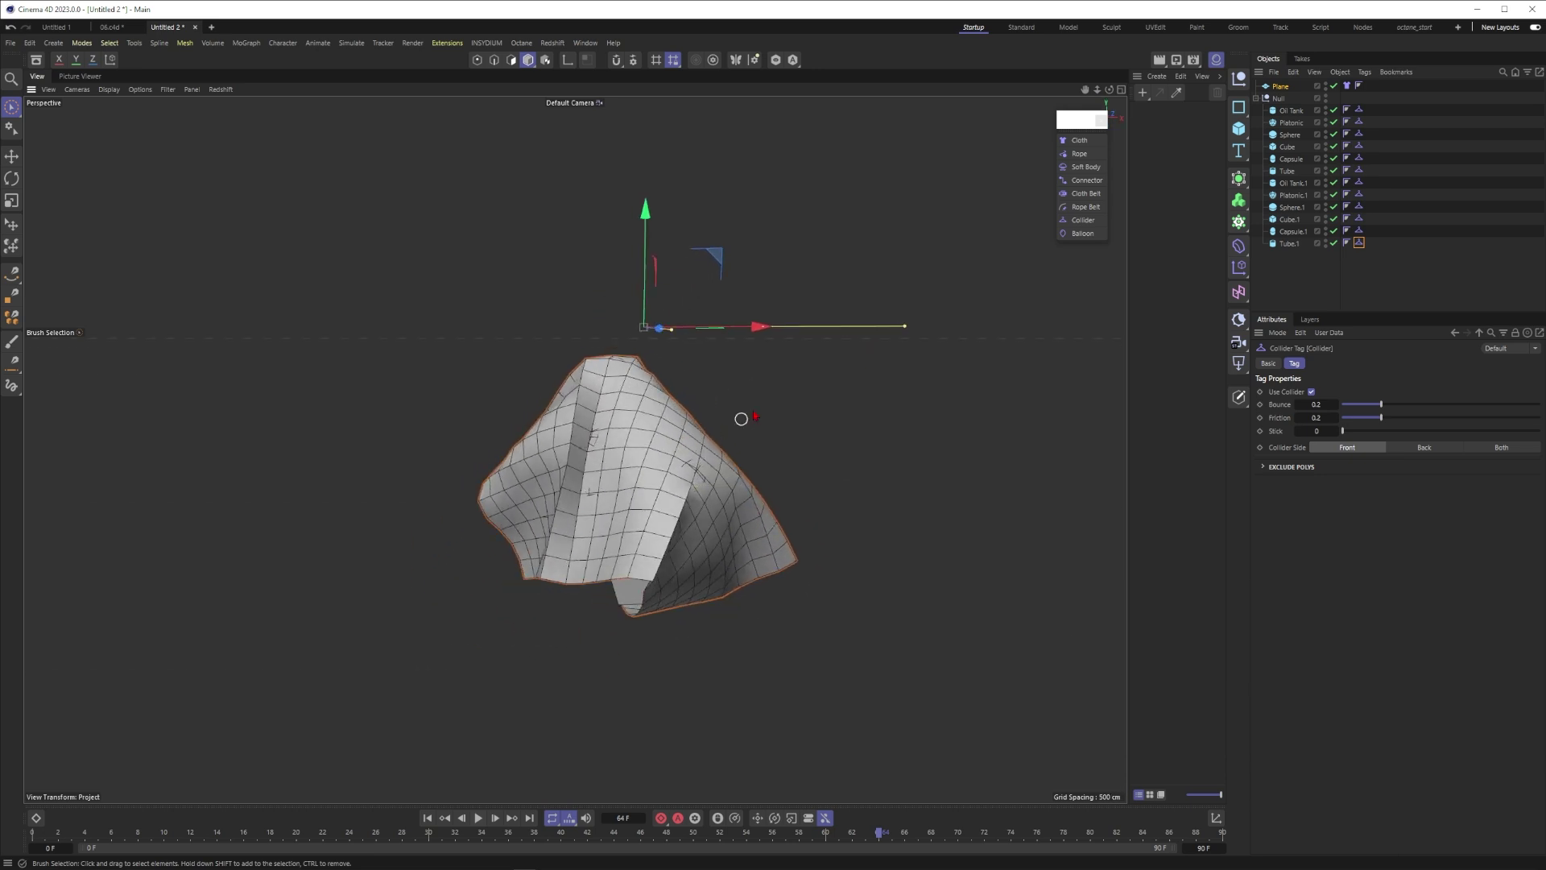
{"action": "left_click", "coordinate": [427, 820]}
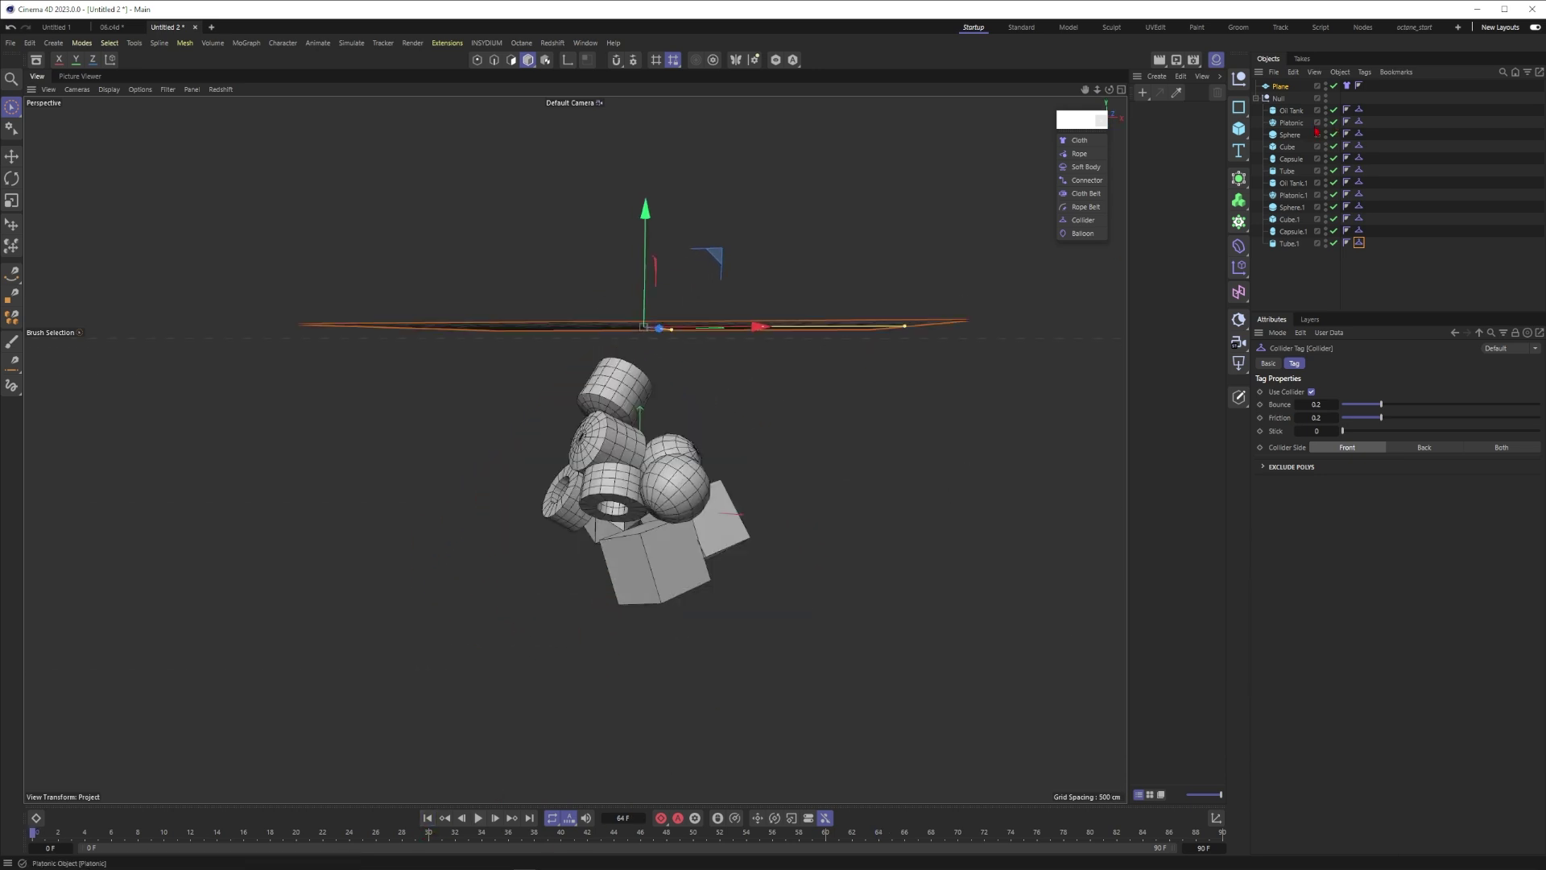
Undo the per-object Collider tags and the null grouping of the primitives.
{"action": "key", "text": "ctrl+z"}
{"action": "key", "text": "ctrl+z"}
{"action": "key", "text": "ctrl+z"}
{"action": "key", "text": "ctrl+z"}
Add a Connect object and place all twelve primitives inside it.
{"action": "left_click", "coordinate": [1239, 178]}
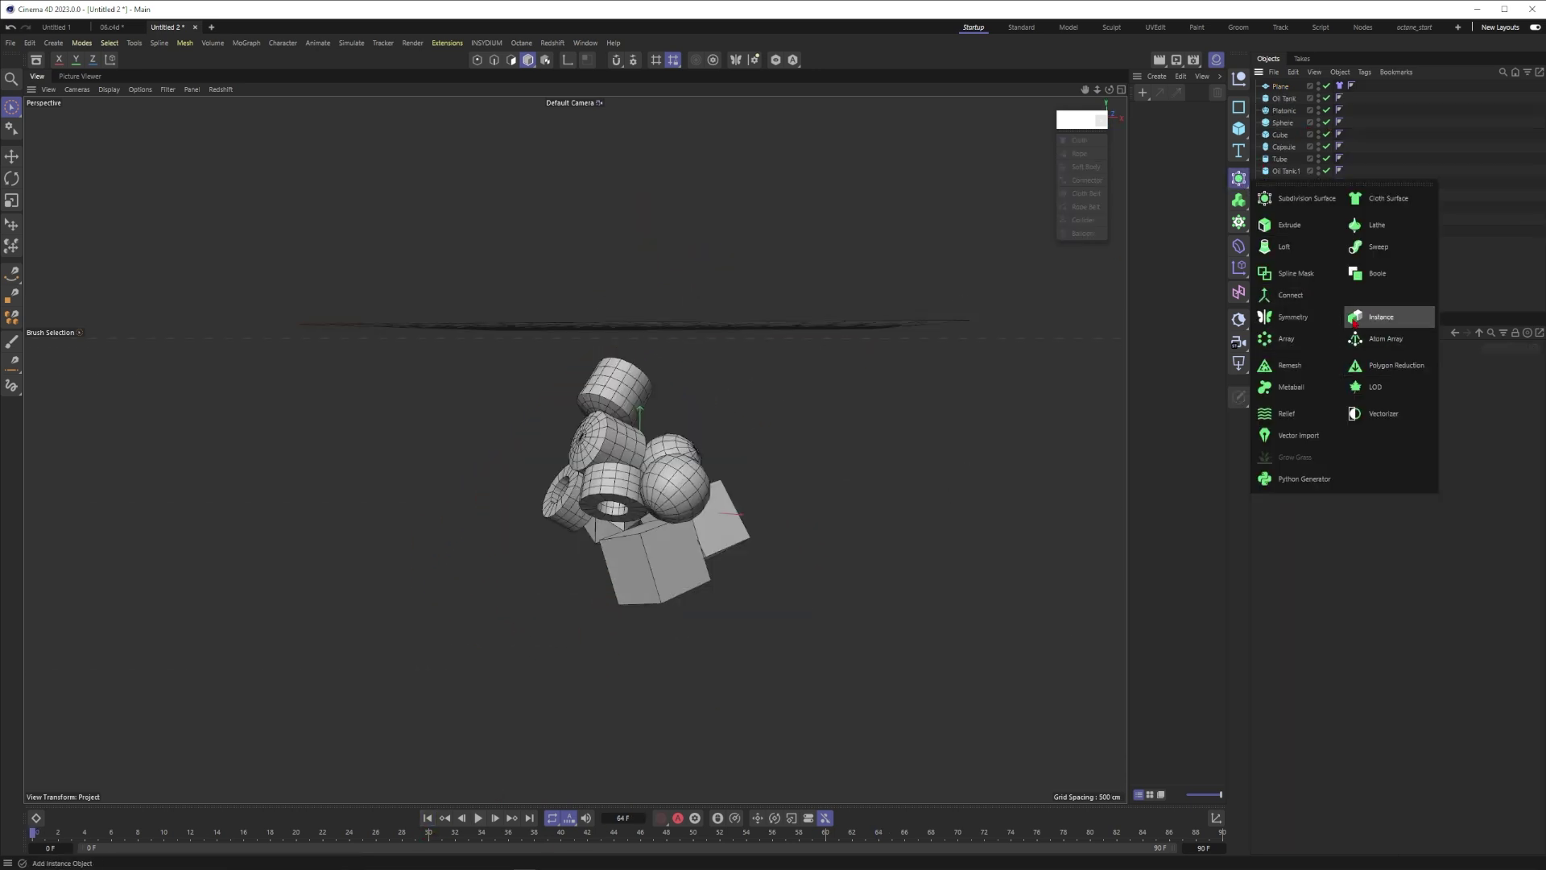
{"action": "left_click", "coordinate": [1290, 295]}
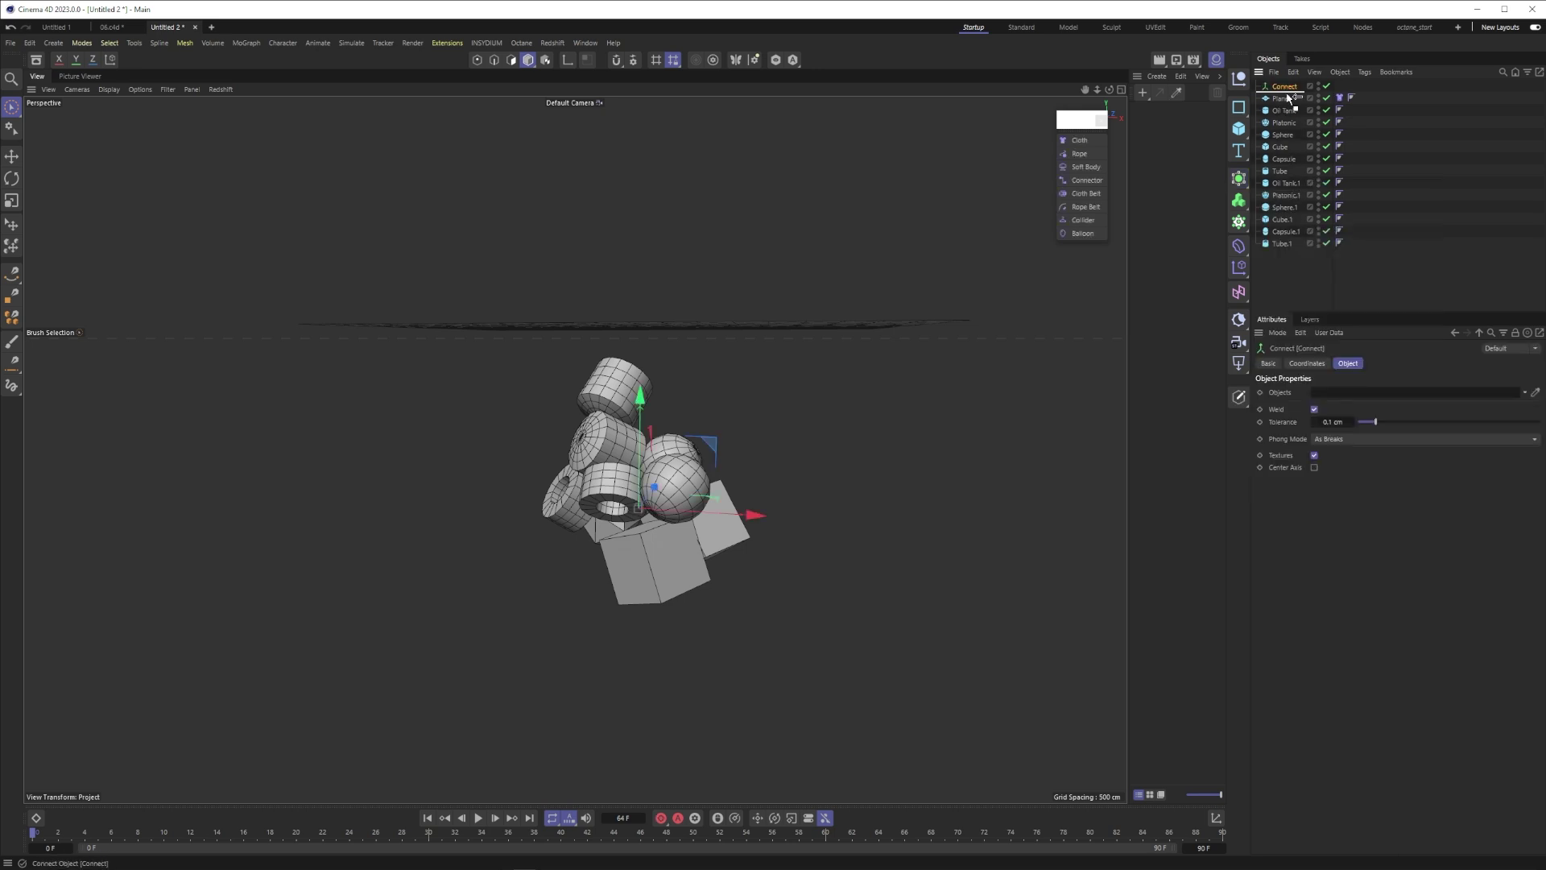
{"action": "left_click_drag", "start_coordinate": [1296, 304], "coordinate": [1286, 101]}
{"action": "left_click", "coordinate": [1294, 276]}
{"action": "left_click", "coordinate": [1286, 99]}
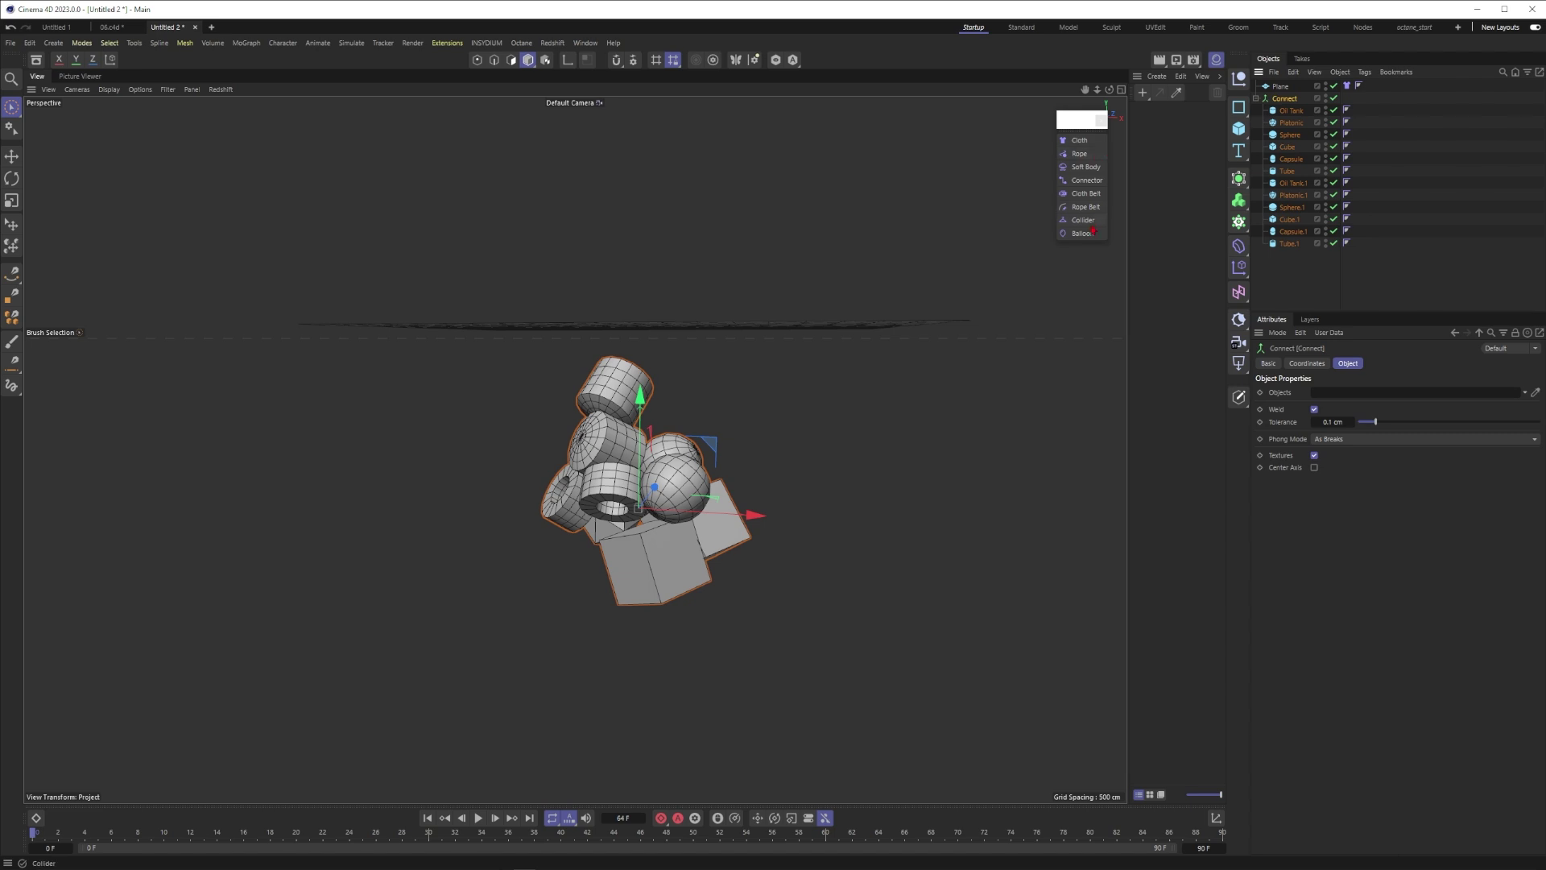
Assign a Collider tag to the Connect object and test the cloth collision before removing the plane.
{"action": "left_click", "coordinate": [1080, 222]}
{"action": "left_click", "coordinate": [1462, 158]}
{"action": "left_click", "coordinate": [478, 818]}
{"action": "left_click_drag", "start_coordinate": [622, 485], "coordinate": [673, 474], "text": "alt"}
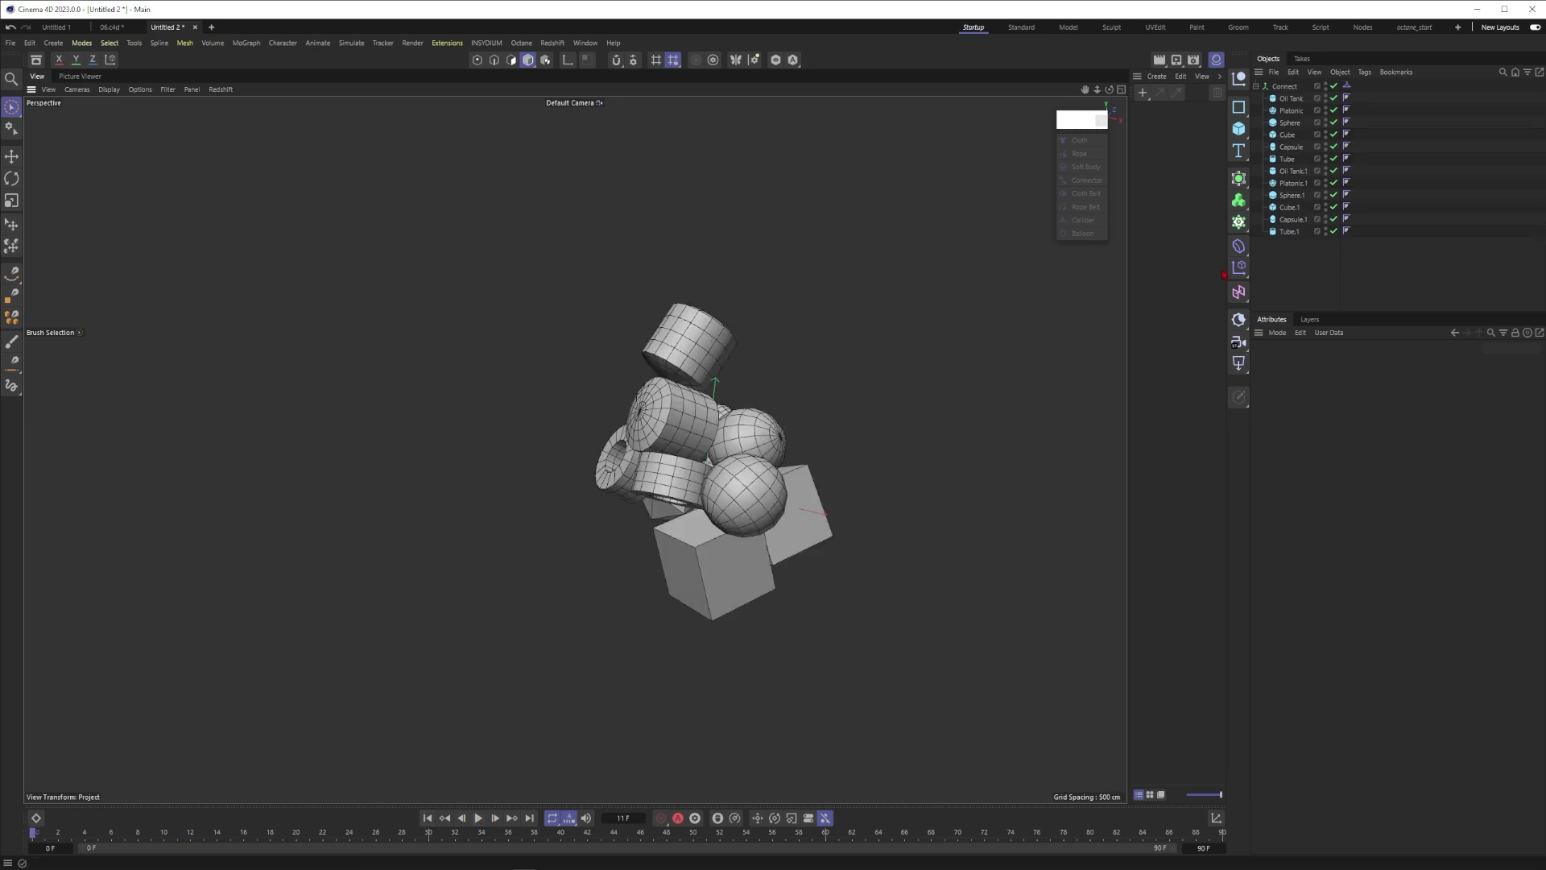
Add a rectangle spline above the cluster, turn off Close Spline, and delete two of its points to leave one straight line.
{"action": "scroll", "coordinate": [692, 433], "scroll_direction": "down", "scroll_amount": 4}
{"action": "left_click_drag", "start_coordinate": [686, 417], "coordinate": [797, 286], "text": "alt"}
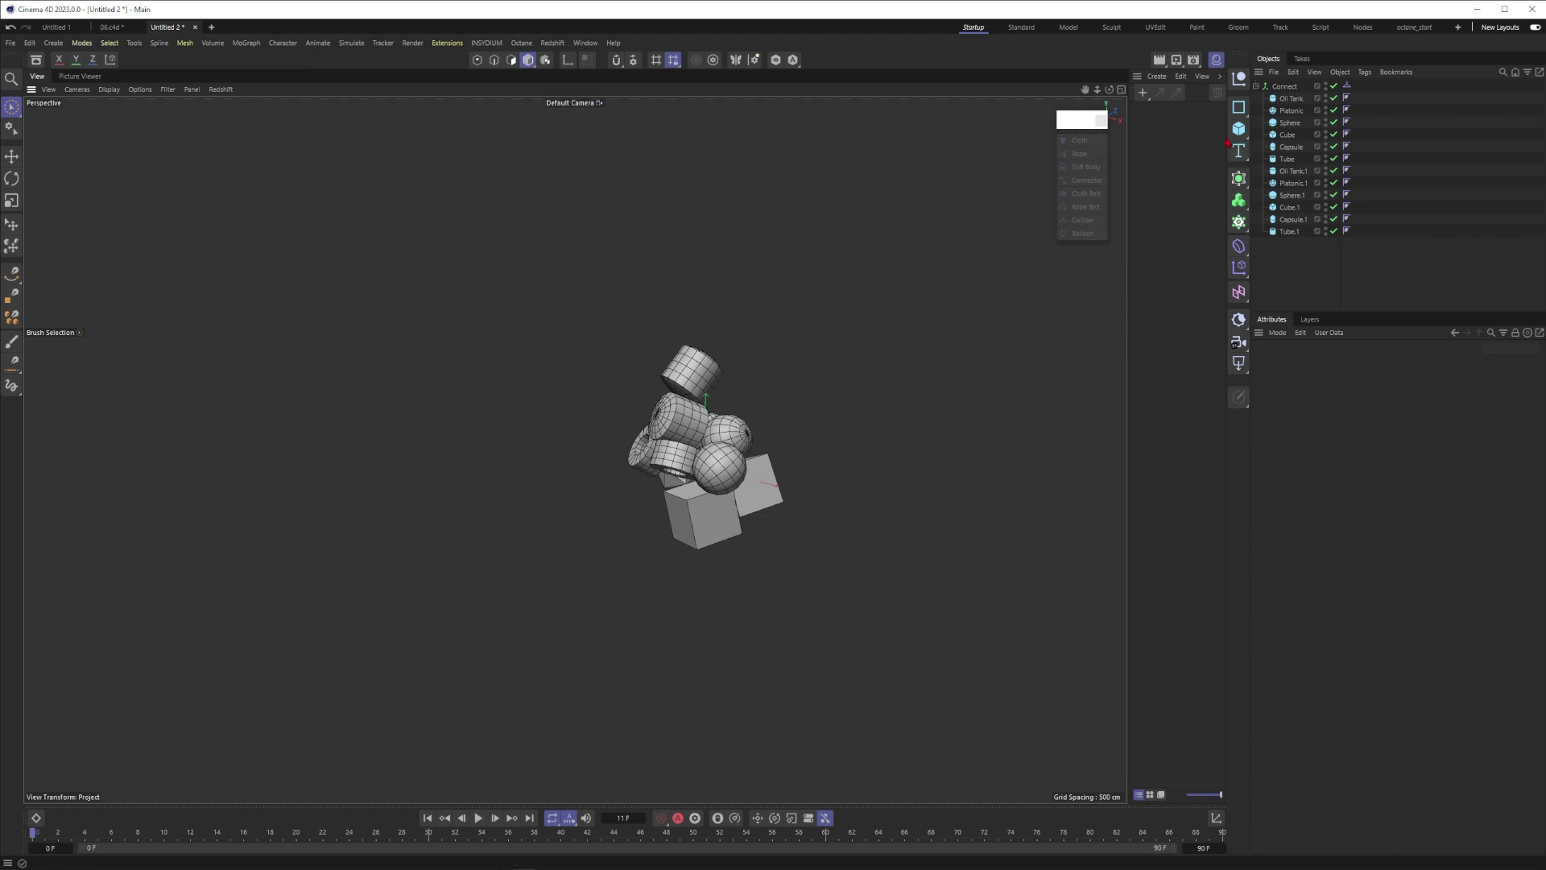
{"action": "mouse_move", "coordinate": [1238, 108]}
{"action": "left_mouse_down"}
{"action": "mouse_move", "coordinate": [1359, 192]}
{"action": "mouse_move", "coordinate": [1294, 170]}
{"action": "left_mouse_up"}
{"action": "left_click_drag", "start_coordinate": [711, 368], "coordinate": [727, 175]}
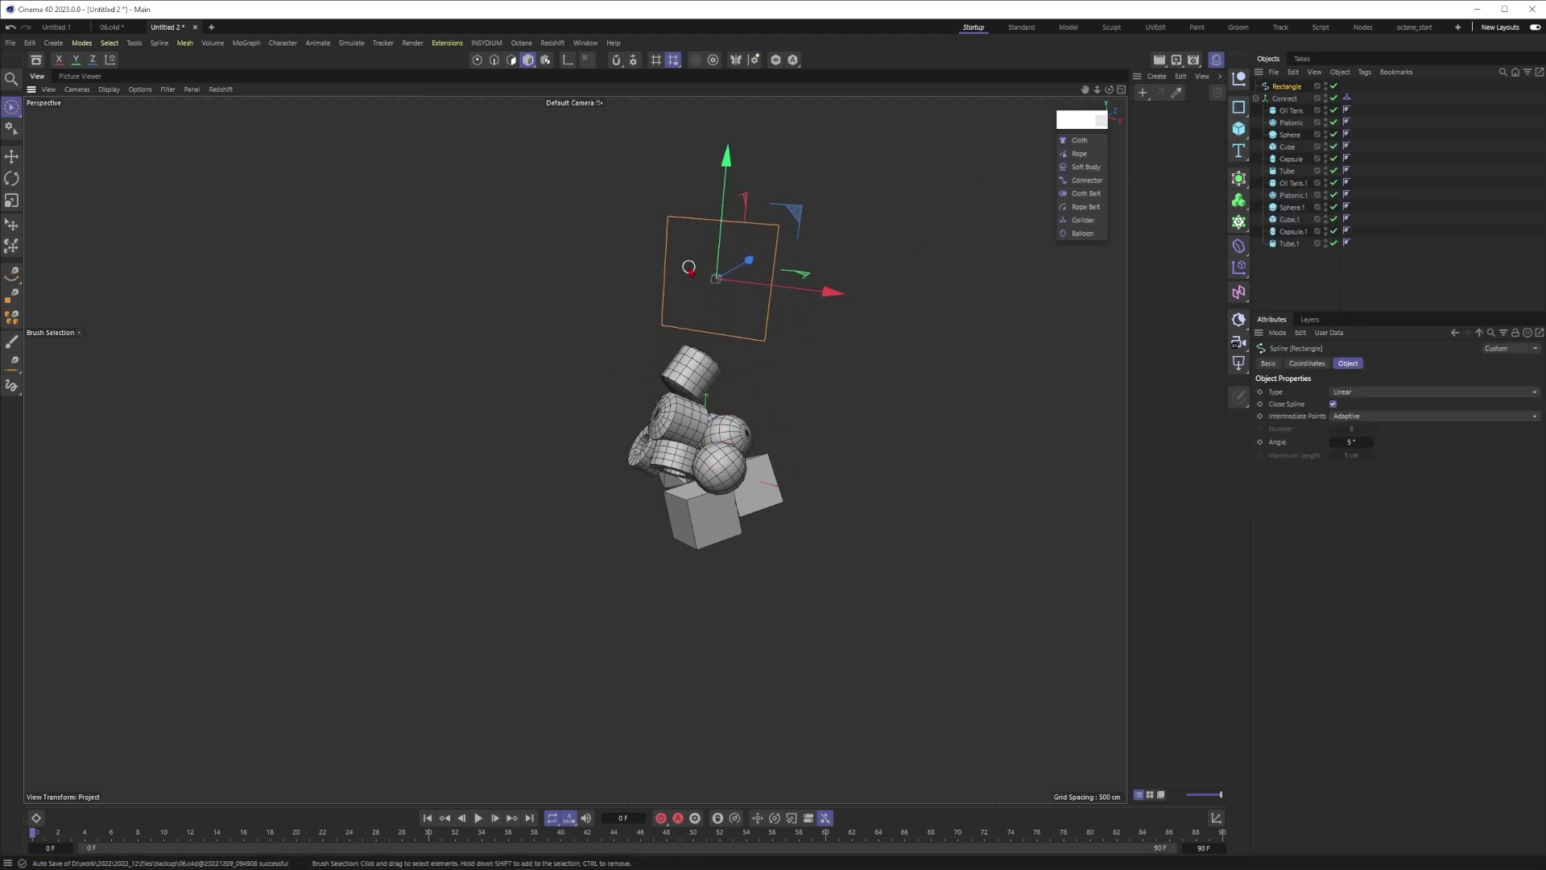
{"action": "left_click", "coordinate": [1332, 403]}
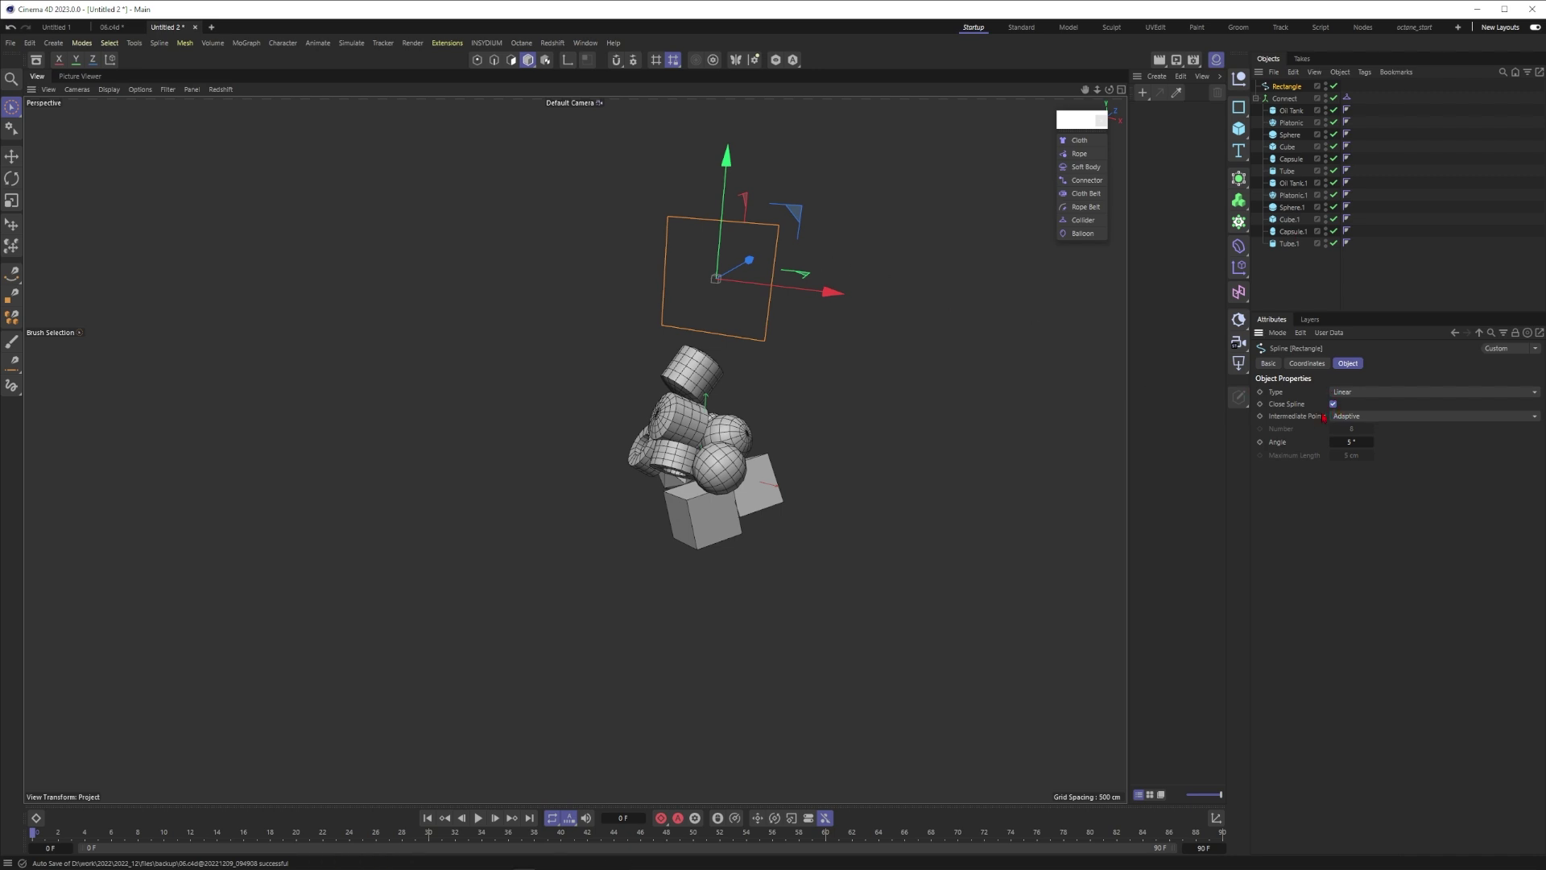
{"action": "left_click", "coordinate": [476, 60]}
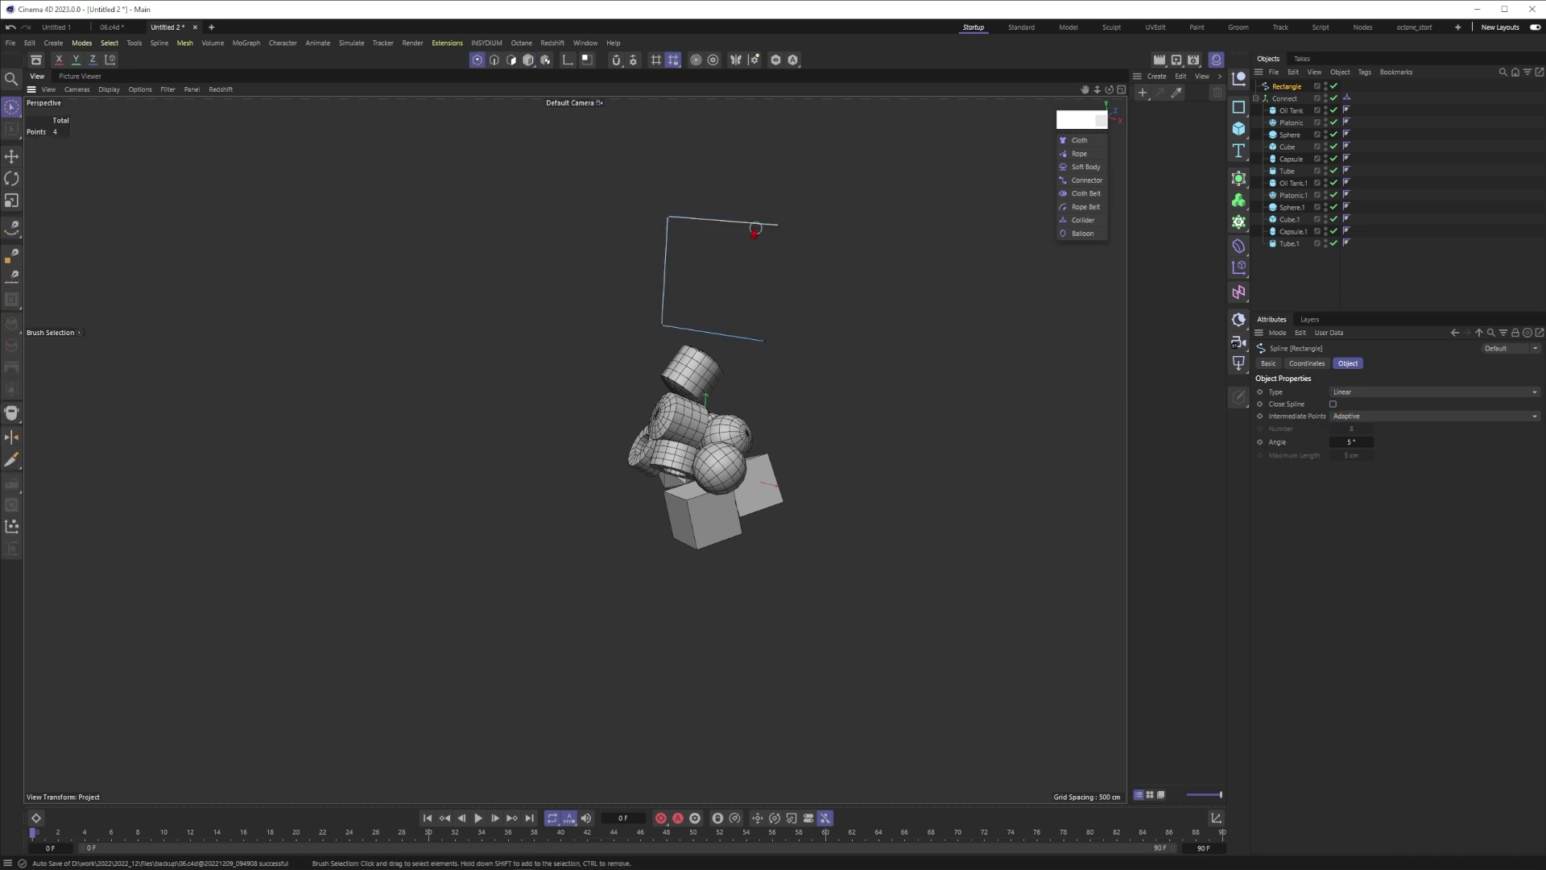
{"action": "left_click_drag", "start_coordinate": [689, 225], "coordinate": [778, 226]}
{"action": "key", "text": "Delete"}
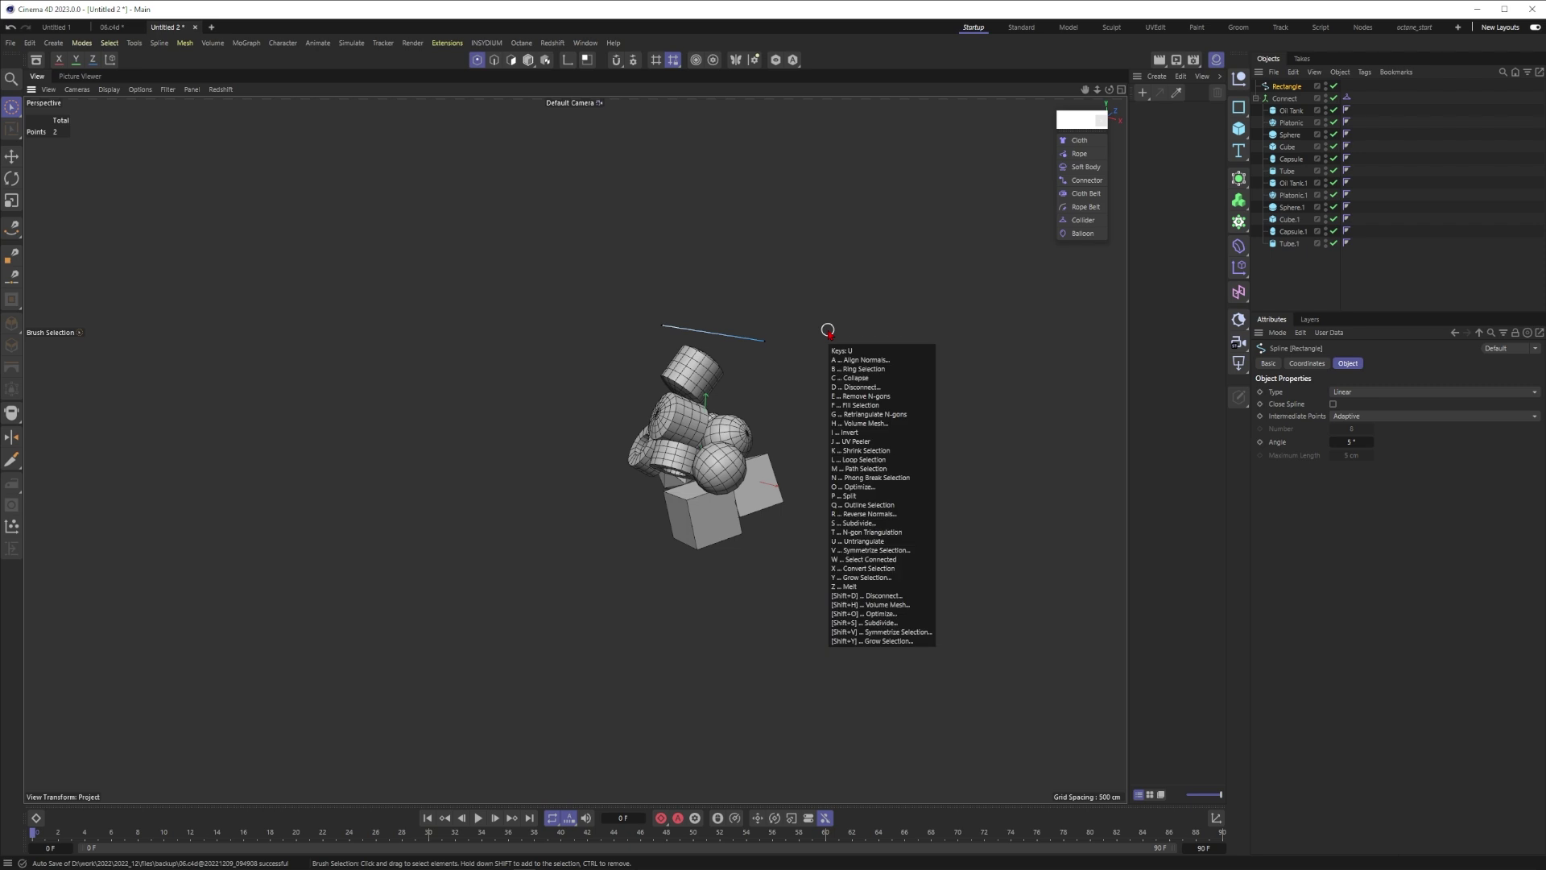
Subdivide the remaining straight spline repeatedly to add many points along it.
{"action": "key", "text": "u"}
{"action": "key", "text": "s"}
{"action": "key", "text": "u"}
{"action": "key", "text": "s"}
{"action": "key", "text": "u"}
{"action": "key", "text": "s"}
{"action": "key", "text": "u"}
{"action": "key", "text": "s"}
{"action": "key", "text": "u"}
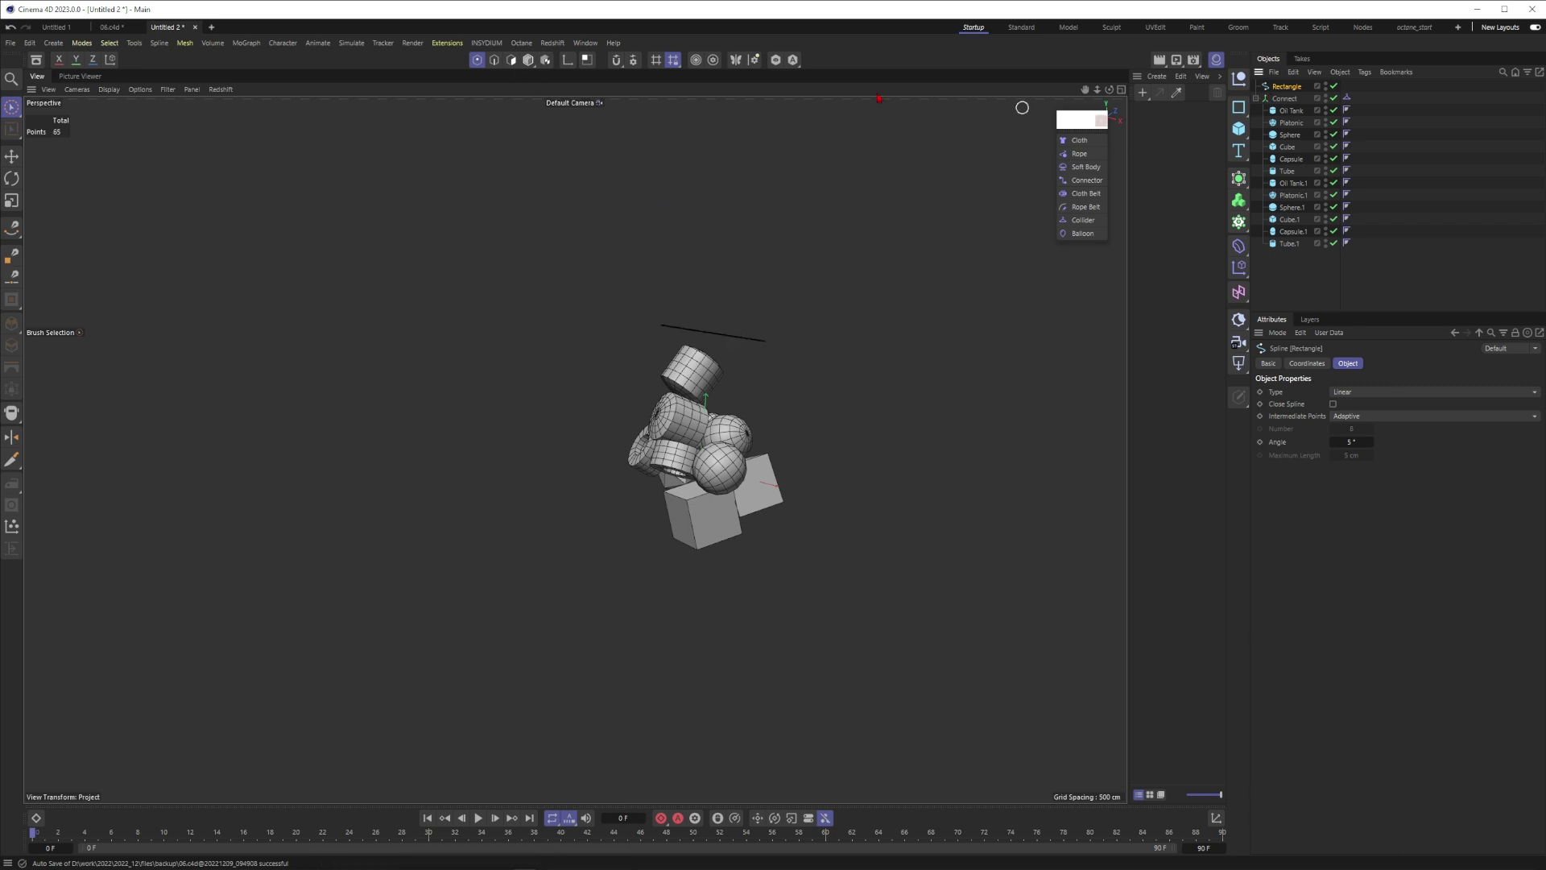
Enlarge the subdivided line spline with the Scale tool, and delete it from the scene.
{"action": "left_click", "coordinate": [526, 63]}
{"action": "key", "text": "t"}
{"action": "left_click_drag", "start_coordinate": [834, 293], "coordinate": [1275, 315]}
{"action": "mouse_move", "coordinate": [686, 372]}
{"action": "left_mouse_down", "text": "alt"}
{"action": "mouse_move", "coordinate": [562, 362]}
{"action": "mouse_move", "coordinate": [661, 363]}
{"action": "left_mouse_up", "text": "alt"}
{"action": "scroll", "coordinate": [700, 359], "scroll_direction": "up", "scroll_amount": 3}
{"action": "key", "text": "Delete"}
Find the Segment generator in the Asset Browser, add it to the scene, and raise it above the cluster.
{"action": "left_click", "coordinate": [38, 62]}
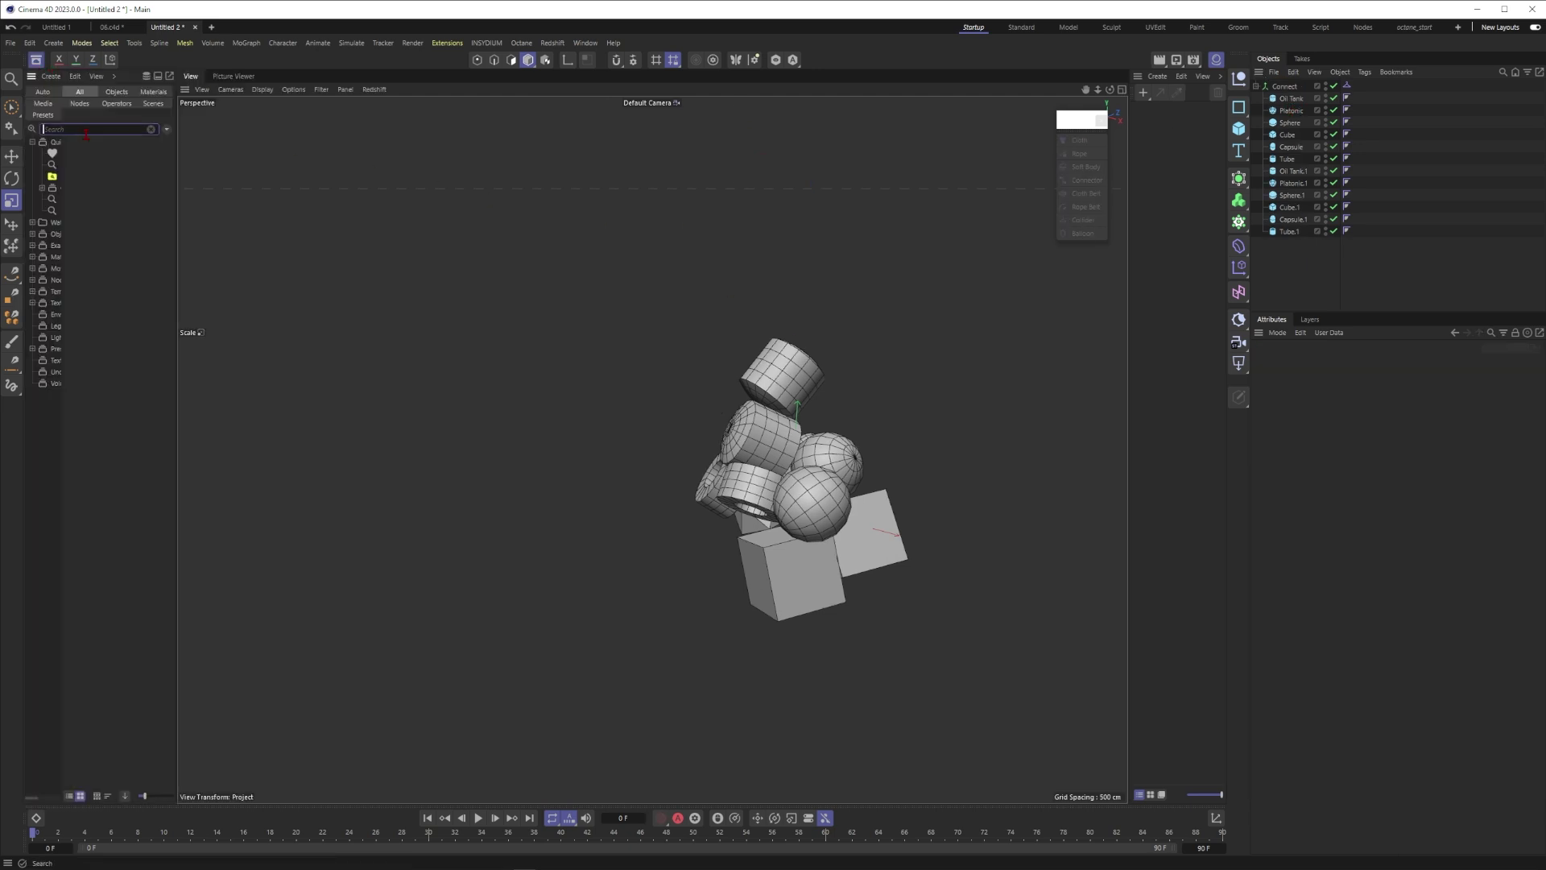
{"action": "type", "text": "vegment"}
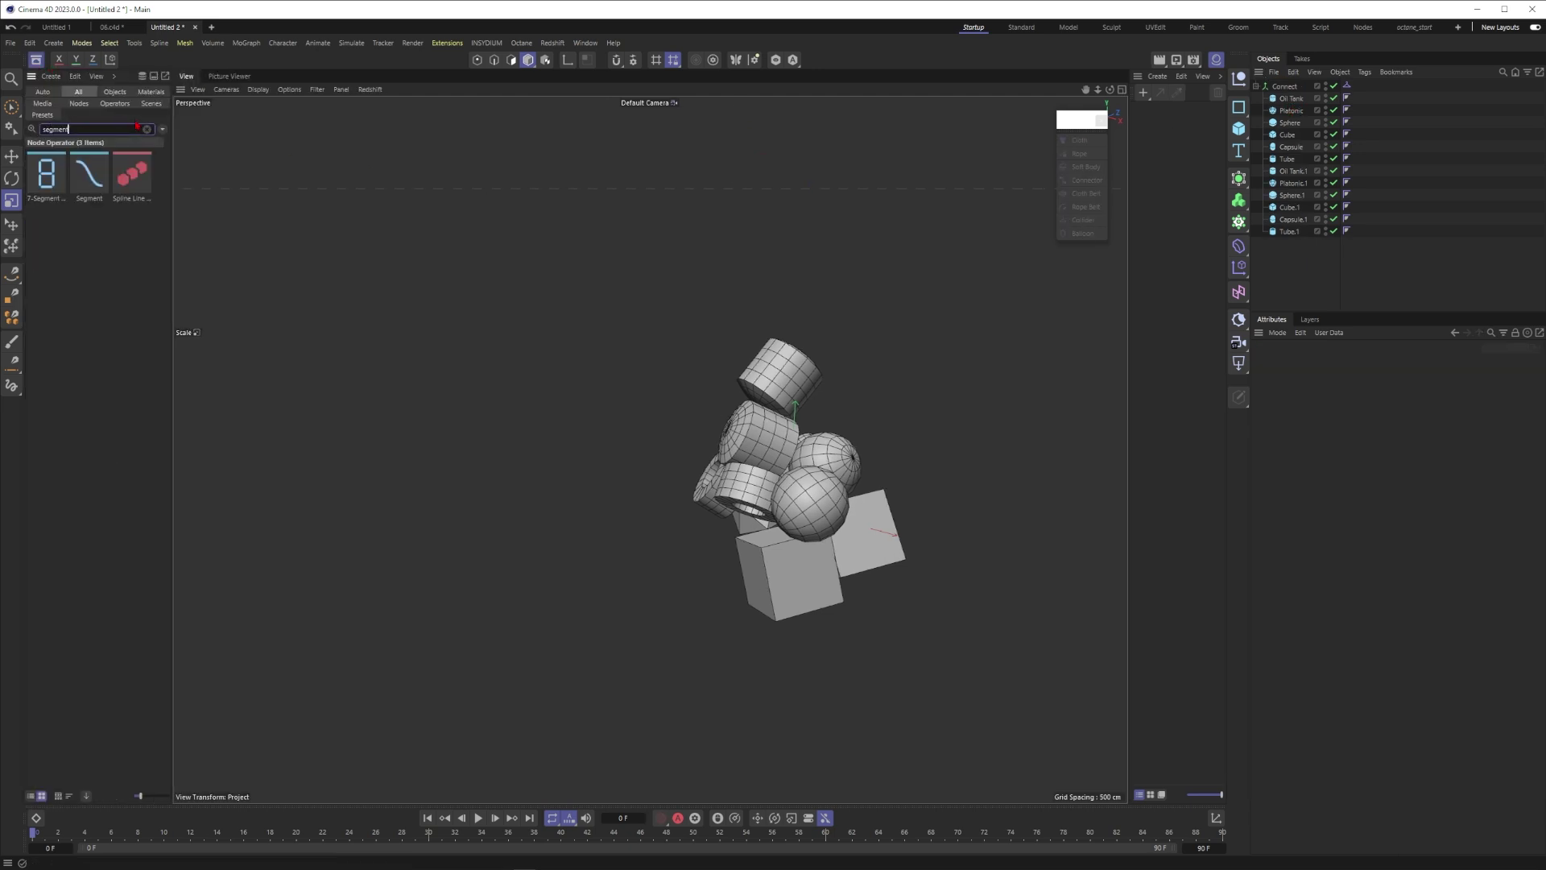
{"action": "double_click", "coordinate": [90, 176]}
{"action": "key", "text": "9"}
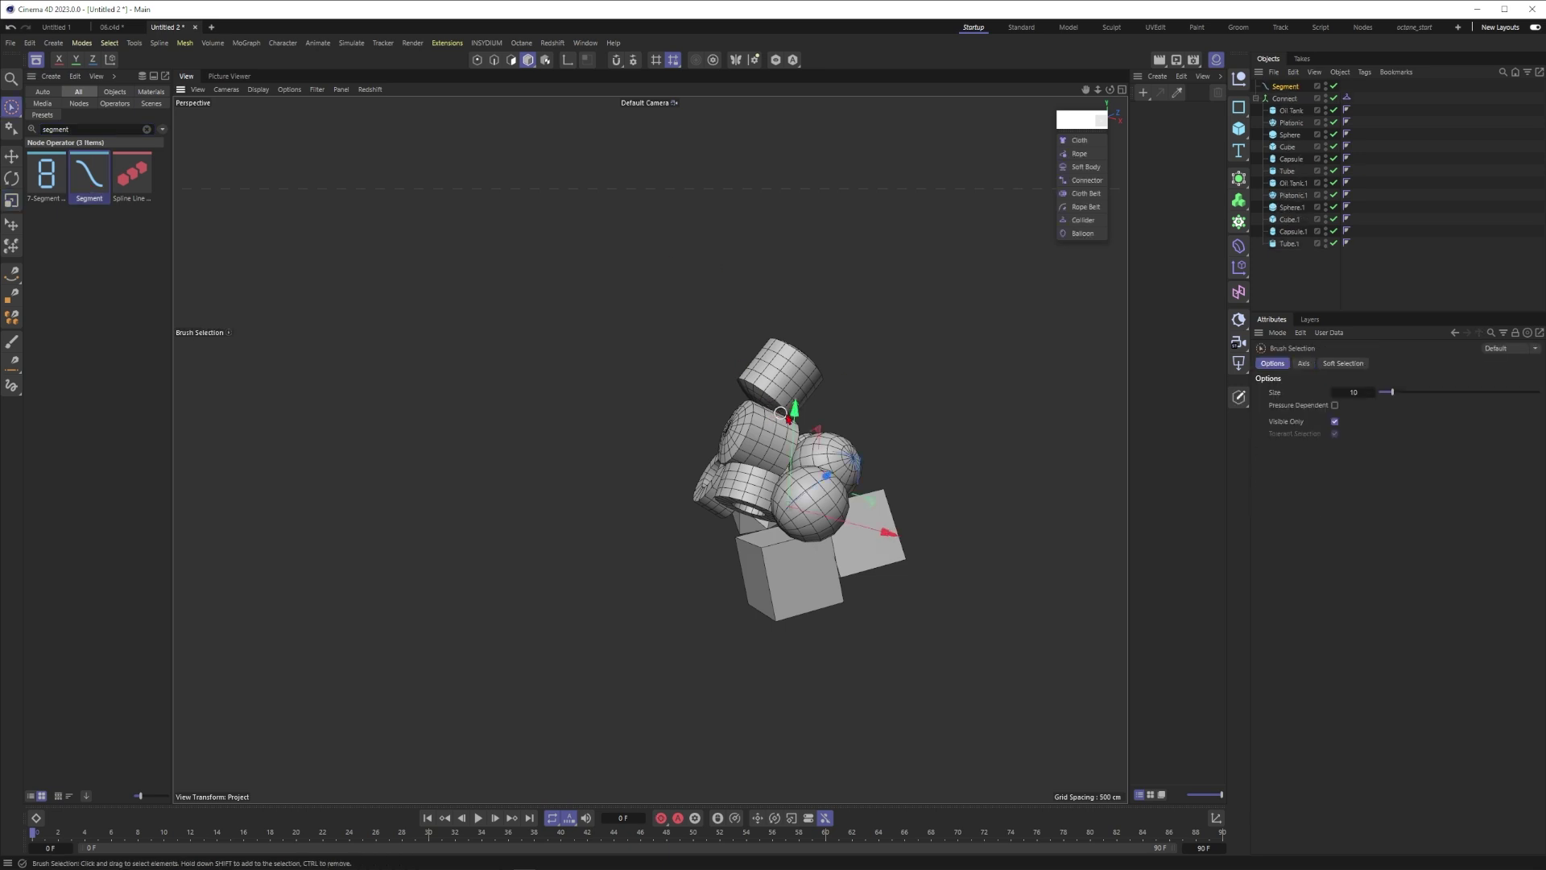
{"action": "key", "text": "shift+F8"}
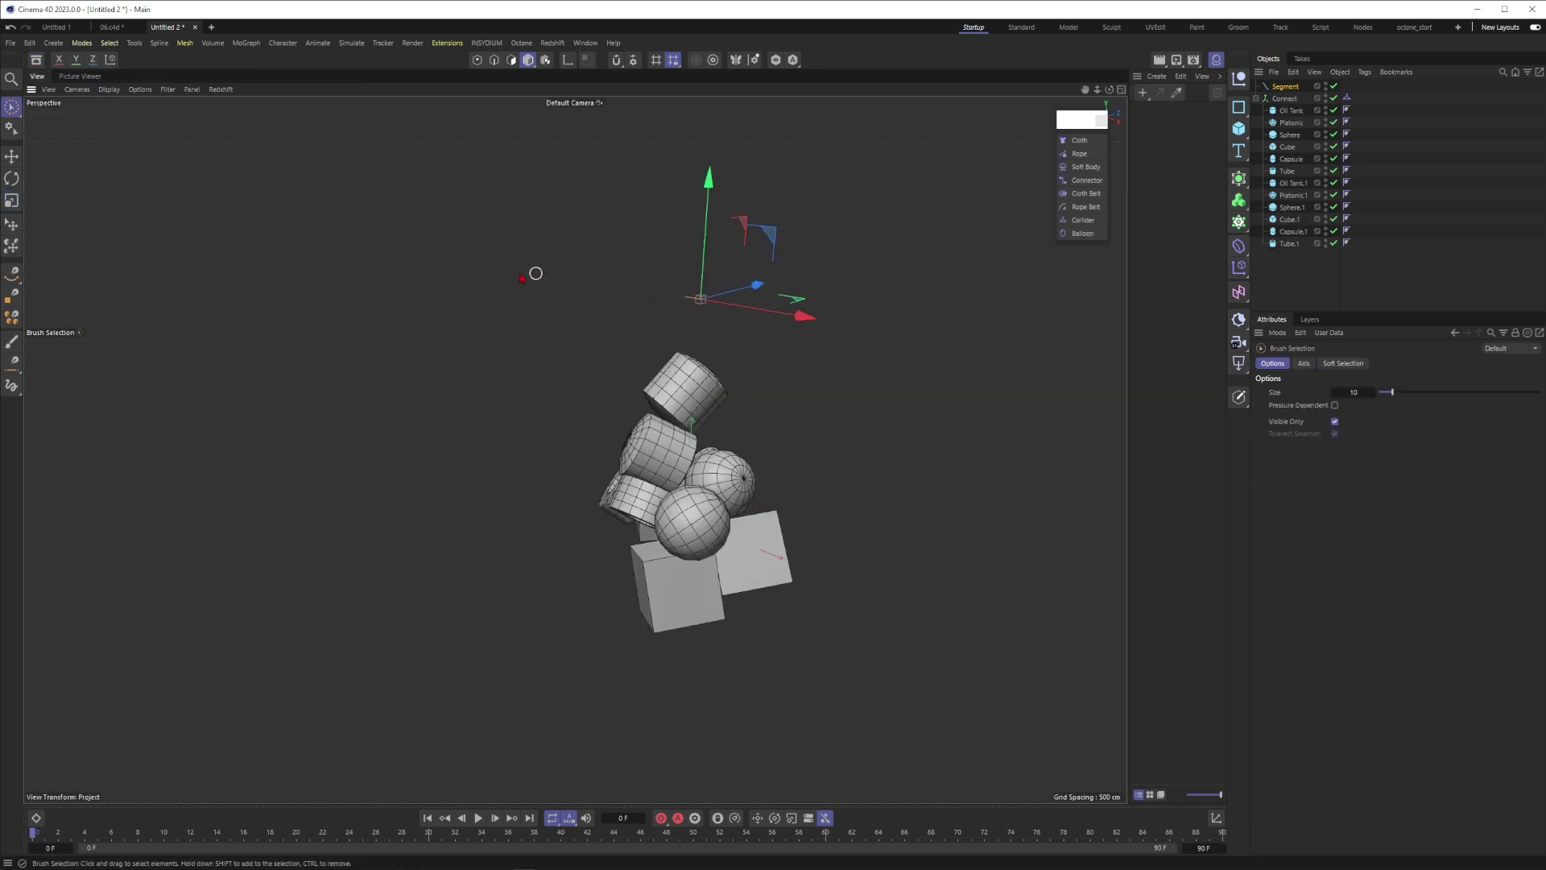
Set the segment's length to 1500 cm and its point count to 100.
{"action": "left_click", "coordinate": [1286, 87]}
{"action": "double_click", "coordinate": [1326, 406]}
{"action": "type", "text": "800"}
{"action": "key", "text": "Return"}
{"action": "type", "text": "1500"}
{"action": "key", "text": "Return"}
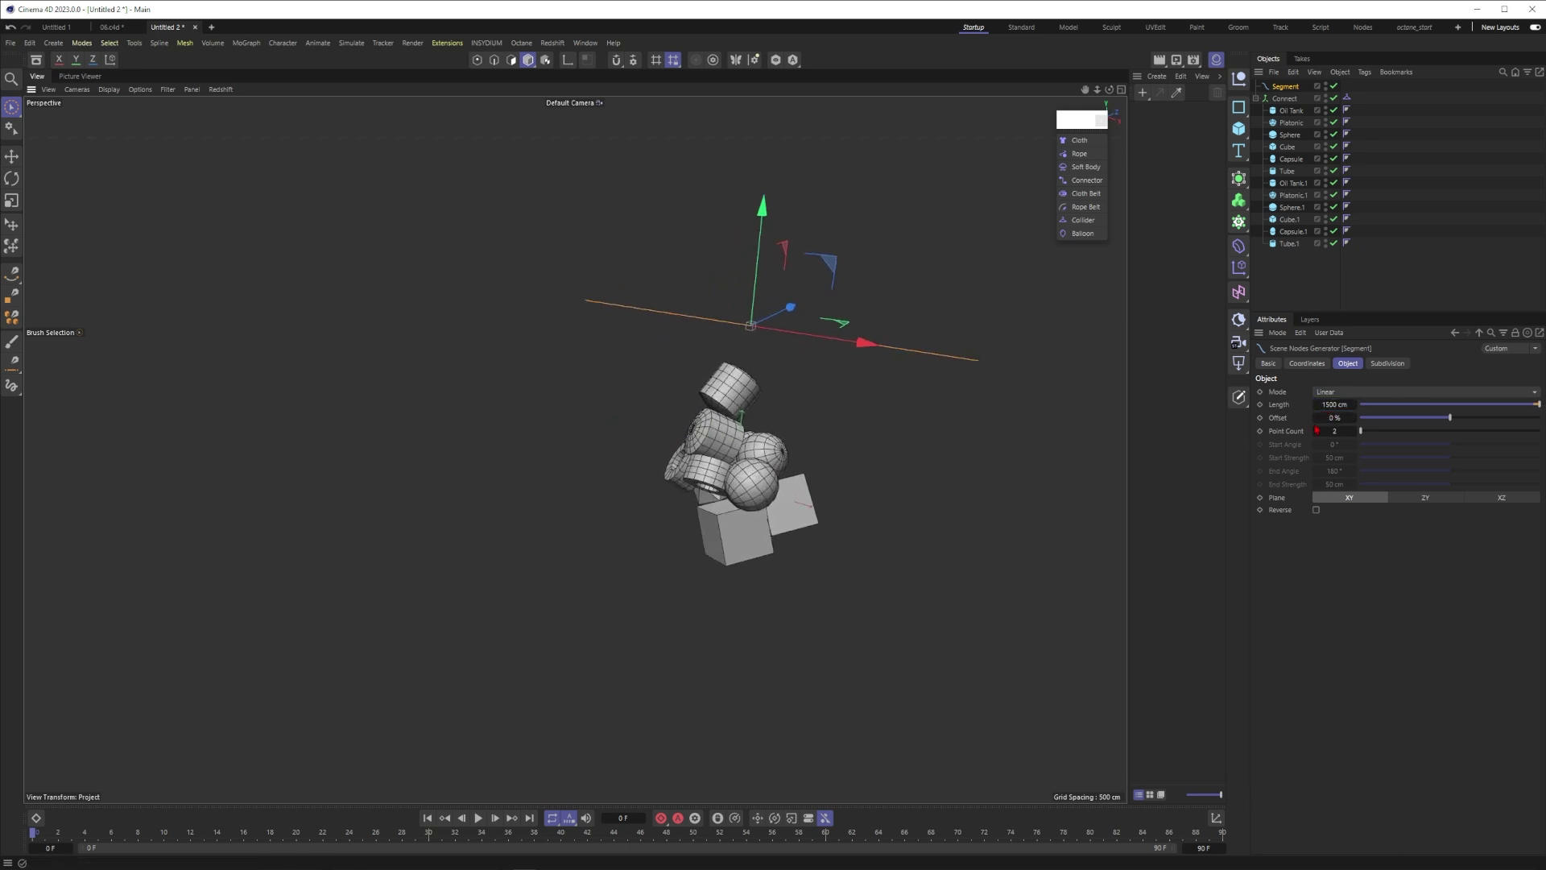
{"action": "left_click", "coordinate": [1333, 430]}
{"action": "scroll", "coordinate": [773, 455], "scroll_direction": "up", "scroll_amount": 2}
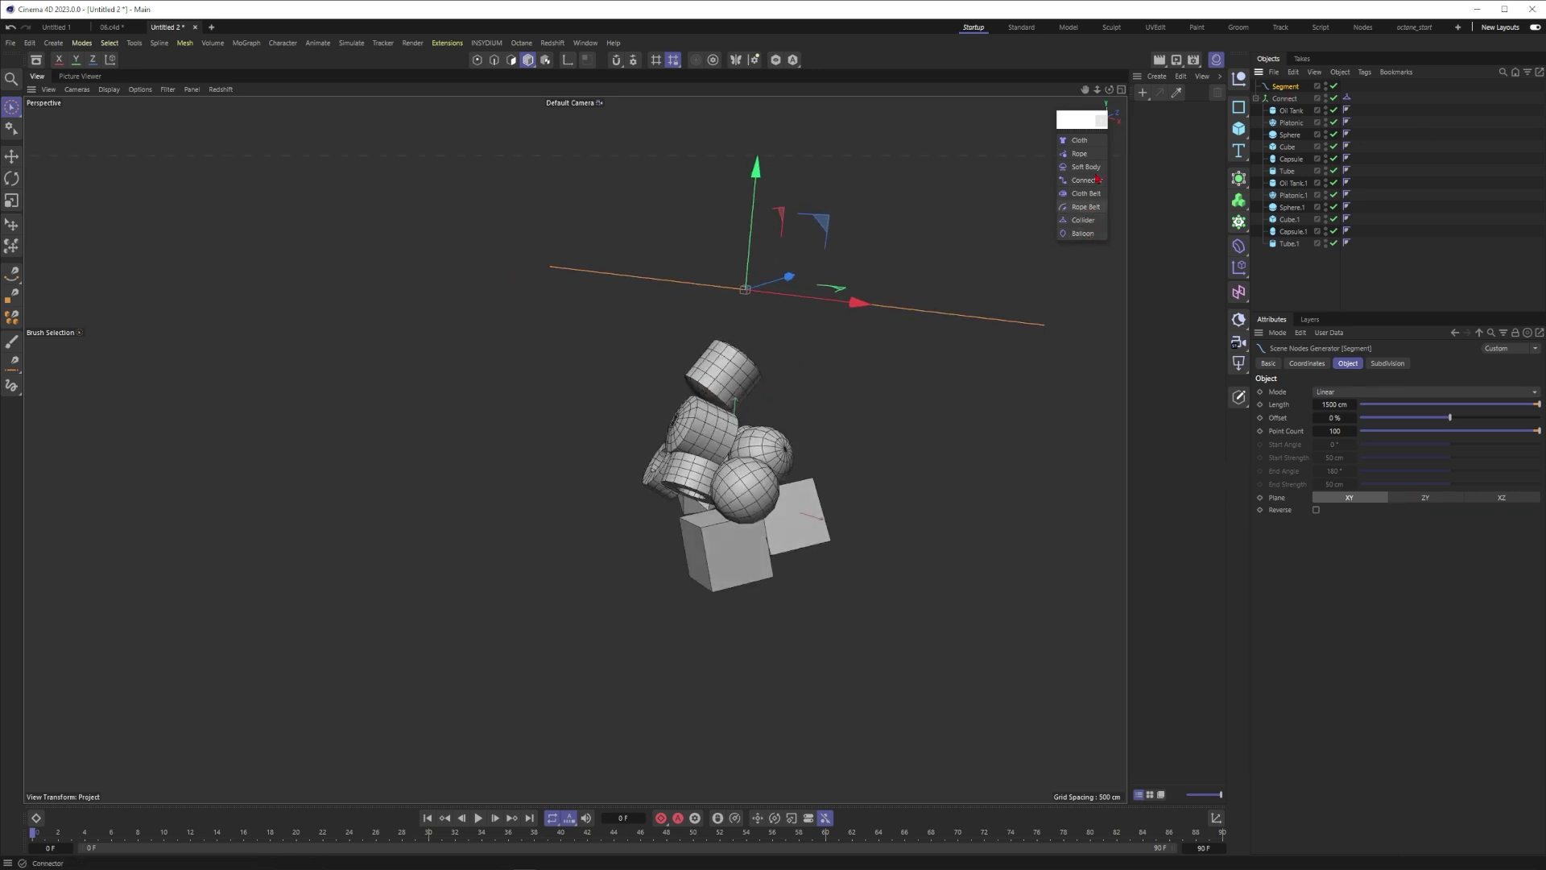
Test the segment as a Rope simulation falling onto the cluster, and delete the segment.
{"action": "left_click", "coordinate": [1077, 166]}
{"action": "left_click", "coordinate": [1434, 208]}
{"action": "left_click", "coordinate": [478, 818]}
{"action": "left_click_drag", "start_coordinate": [569, 727], "coordinate": [636, 572], "text": "alt"}
{"action": "left_click", "coordinate": [478, 817]}
{"action": "left_click", "coordinate": [478, 817]}
{"action": "left_click_drag", "start_coordinate": [497, 629], "coordinate": [620, 512], "text": "alt"}
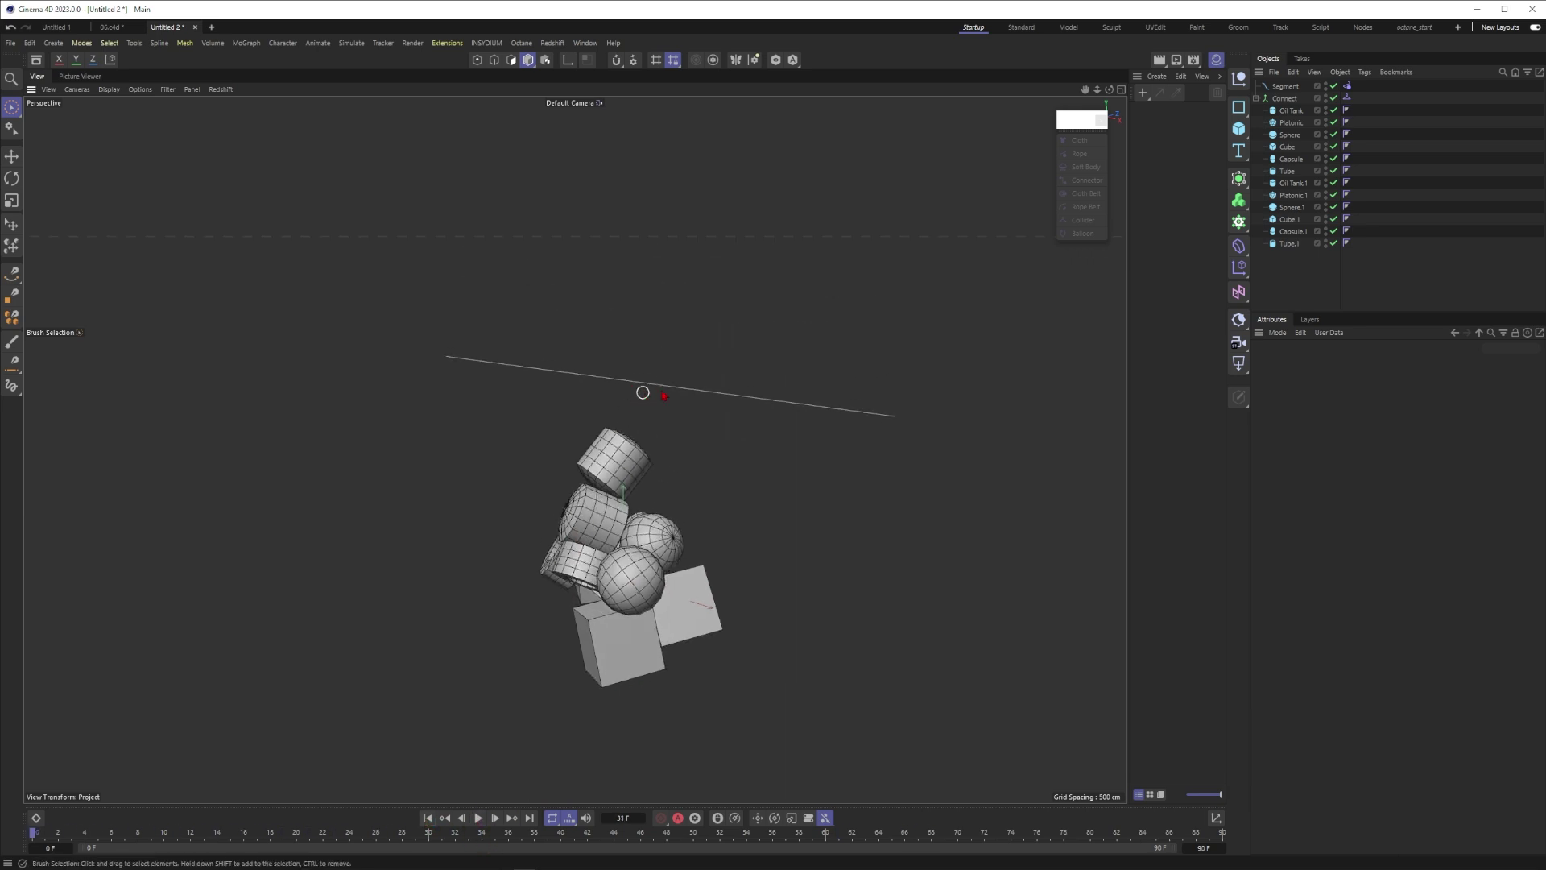
{"action": "left_click", "coordinate": [1267, 88]}
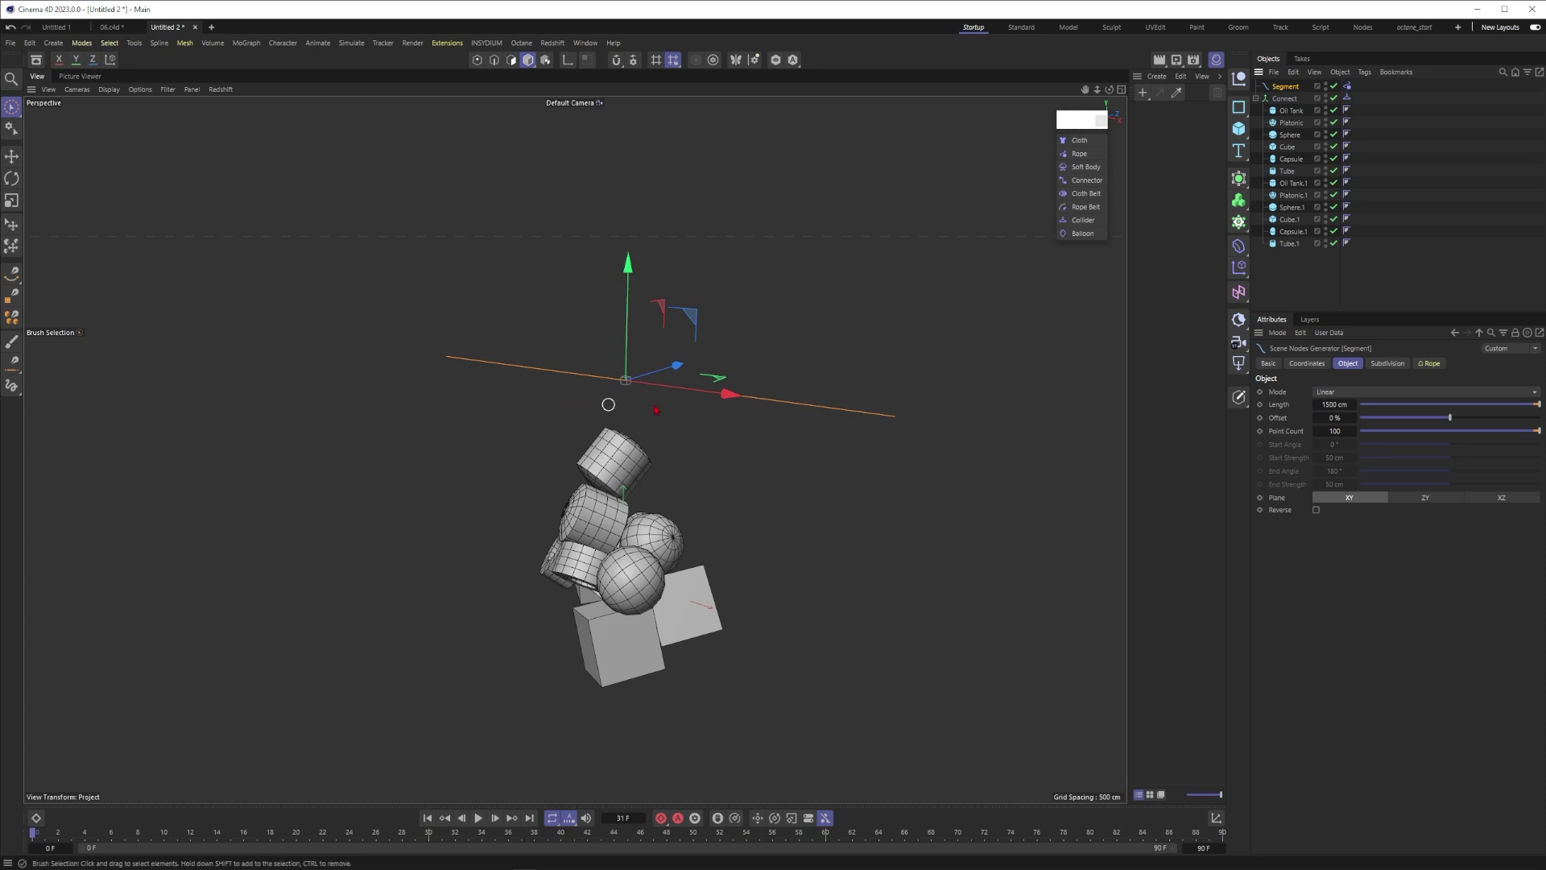
{"action": "key", "text": "Delete"}
Add a circle spline, raise it above the cluster, and rotate it to lie horizontally.
{"action": "left_click", "coordinate": [1238, 107]}
{"action": "left_click", "coordinate": [1363, 151]}
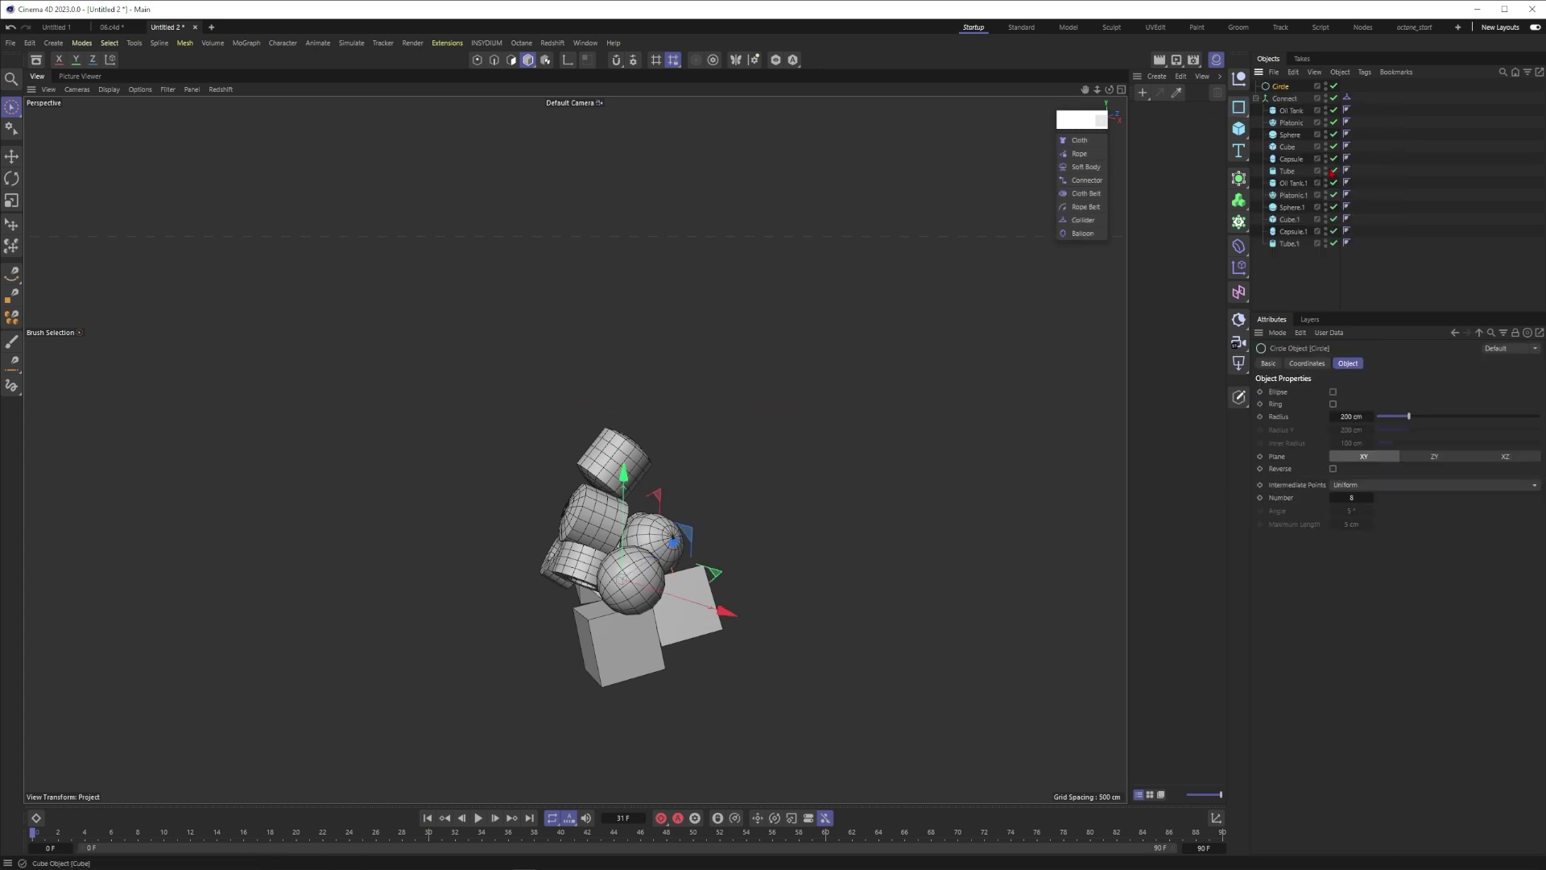
{"action": "scroll", "coordinate": [618, 483], "scroll_direction": "down", "scroll_amount": 2}
{"action": "left_click_drag", "start_coordinate": [622, 465], "coordinate": [623, 261]}
{"action": "key", "text": "r"}
{"action": "left_click_drag", "start_coordinate": [589, 343], "coordinate": [632, 242]}
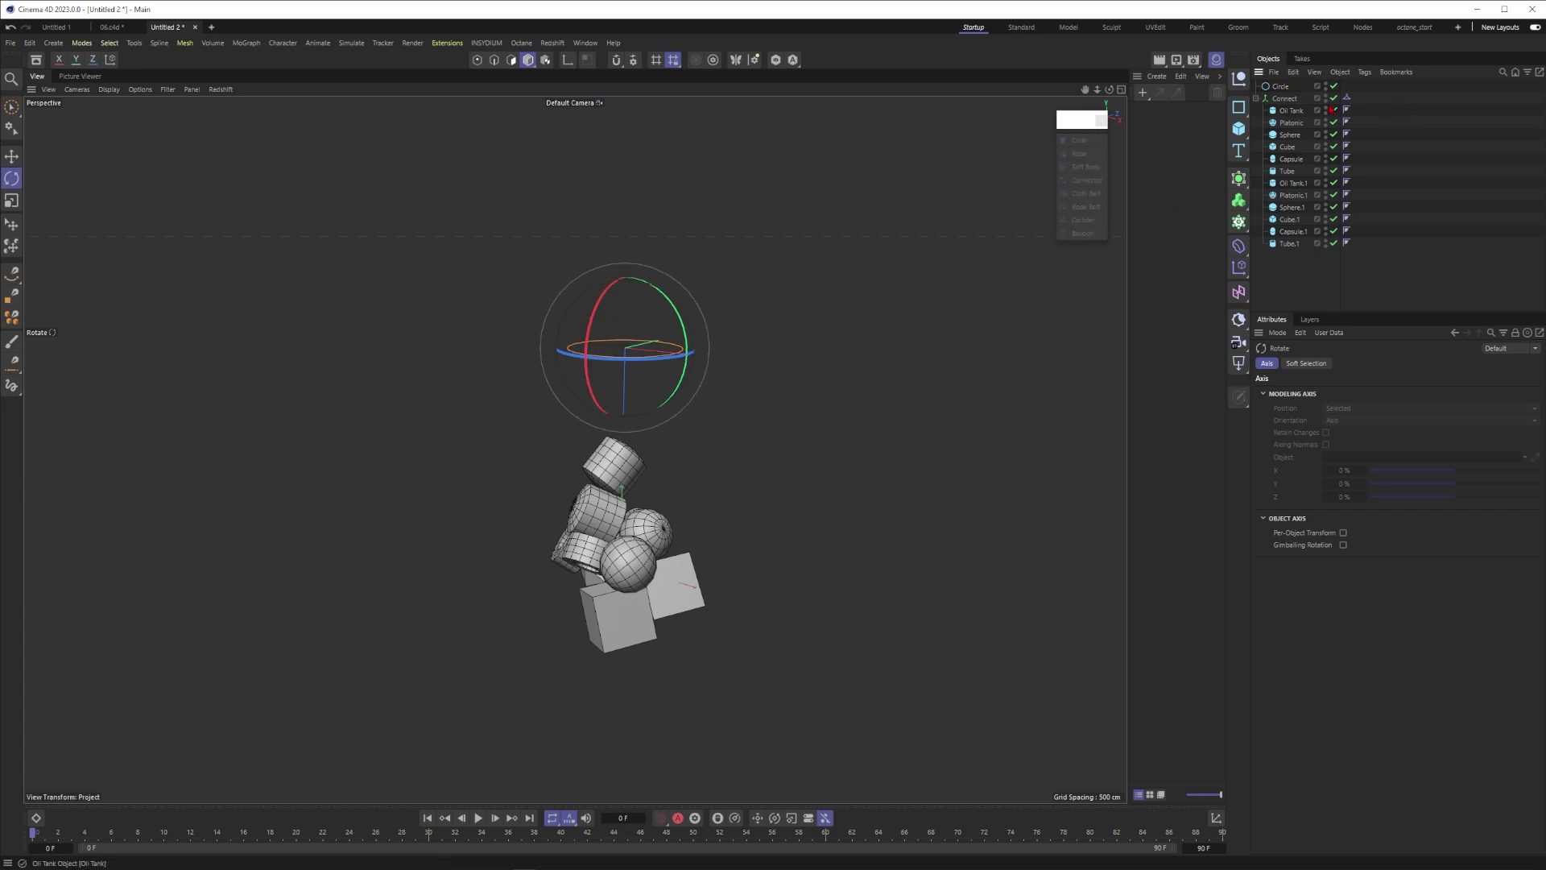
Turn the circle into an ellipse with radii of 800 cm and 150 cm and set its intermediate point number to 100.
{"action": "left_click", "coordinate": [1281, 86]}
{"action": "left_click_drag", "start_coordinate": [575, 450], "coordinate": [637, 450], "text": "alt"}
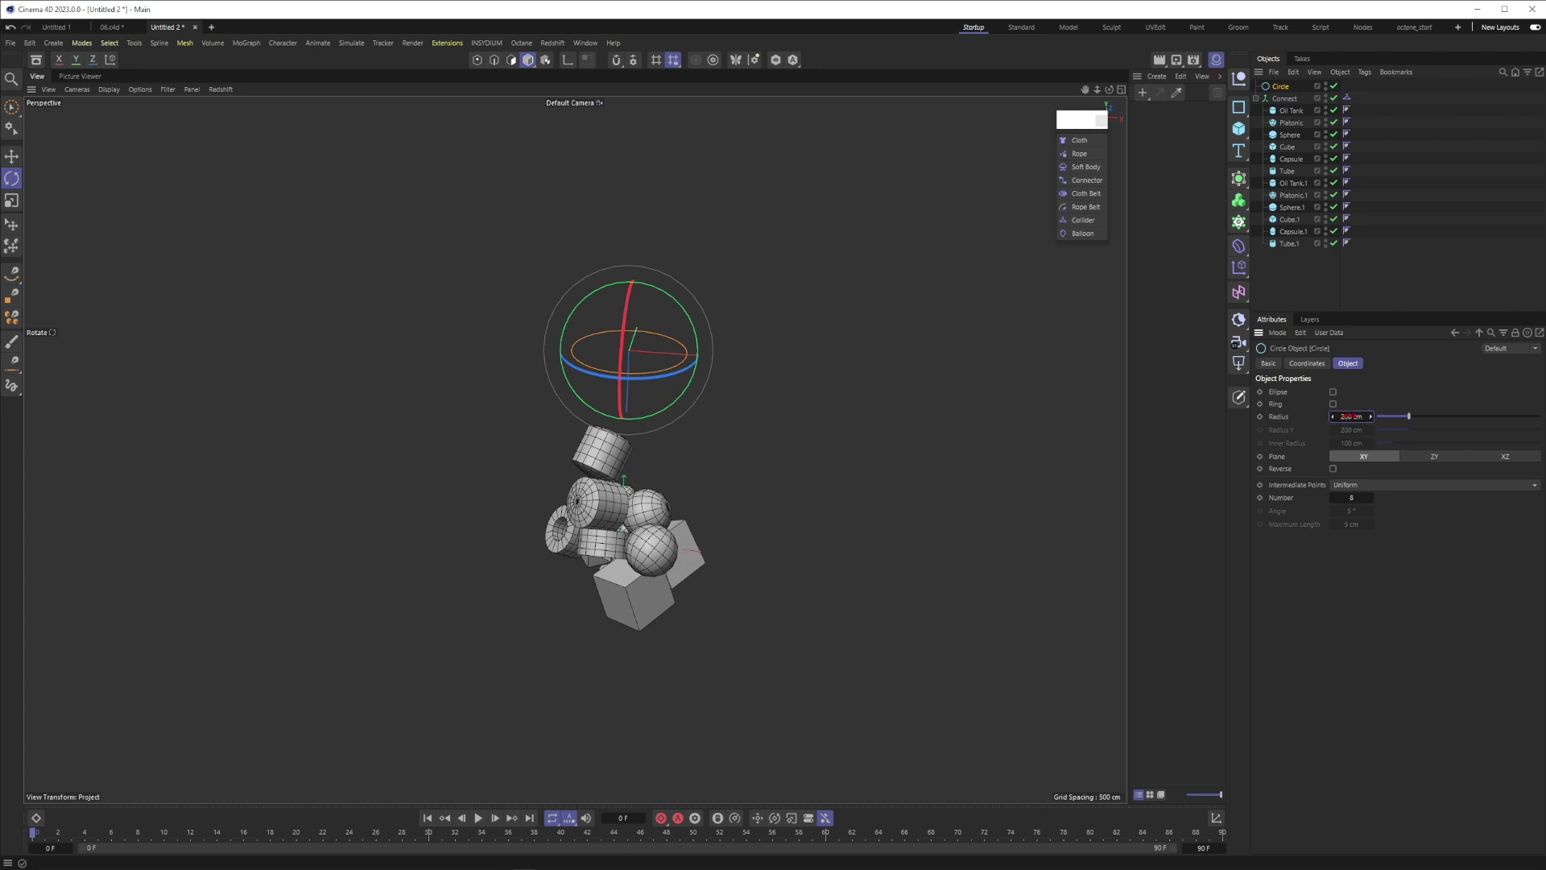
{"action": "left_click_drag", "start_coordinate": [1402, 405], "coordinate": [1314, 430]}
{"action": "left_click", "coordinate": [1334, 392]}
{"action": "mouse_move", "coordinate": [613, 463]}
{"action": "left_mouse_down", "text": "alt"}
{"action": "mouse_move", "coordinate": [538, 480]}
{"action": "mouse_move", "coordinate": [468, 462]}
{"action": "mouse_move", "coordinate": [504, 483]}
{"action": "mouse_move", "coordinate": [613, 467]}
{"action": "left_mouse_up", "text": "alt"}
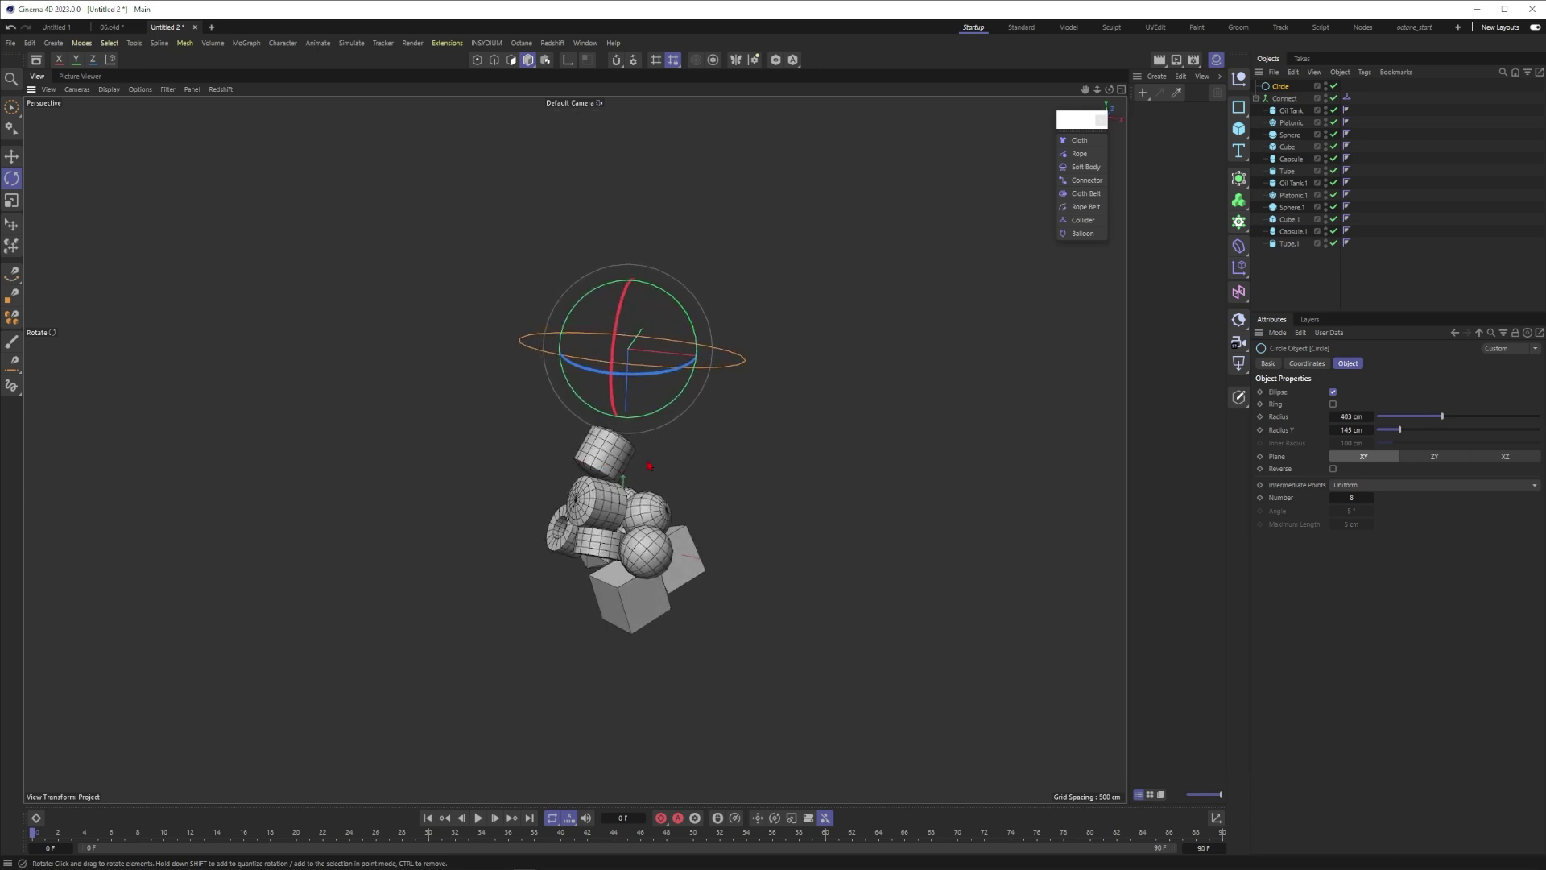
{"action": "left_click_drag", "start_coordinate": [1350, 416], "coordinate": [1363, 414]}
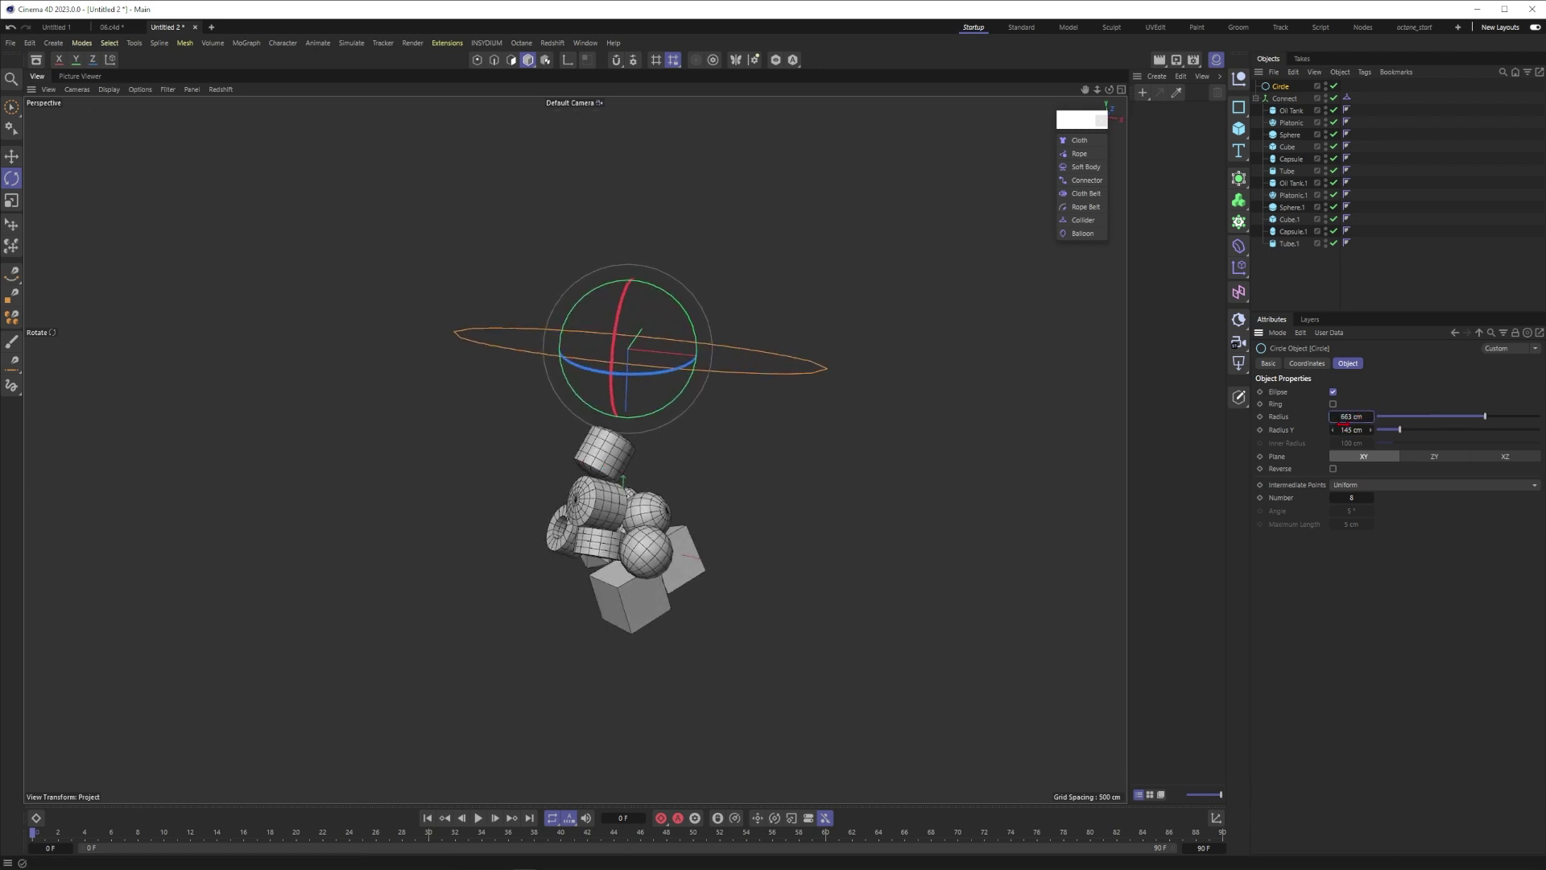
{"action": "type", "text": "00"}
{"action": "key", "text": "Return"}
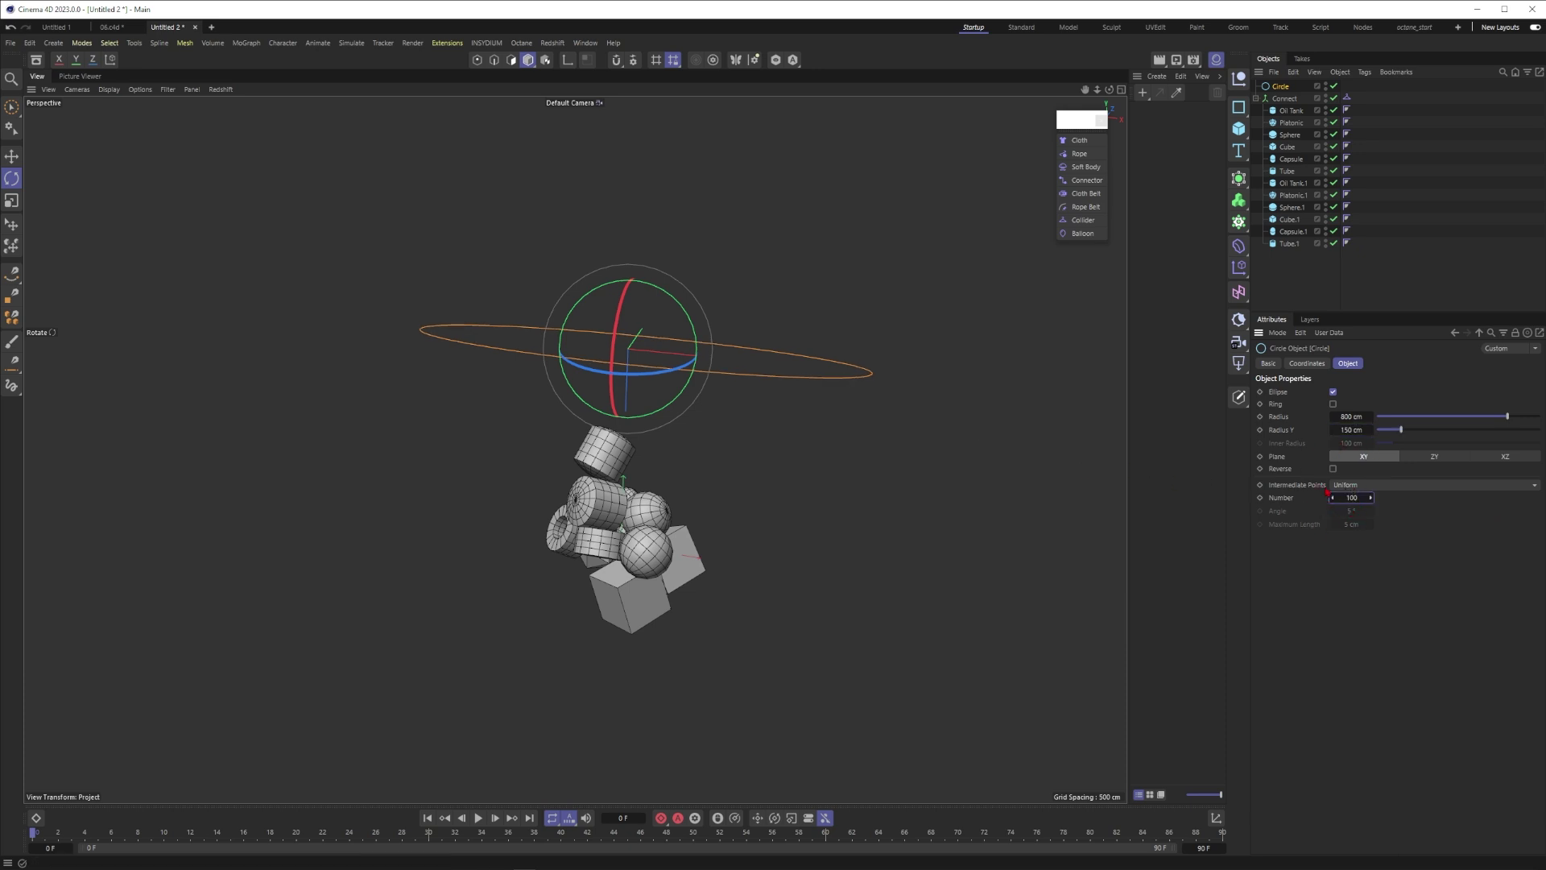
Place the circle inside a Cloner set to Linear mode, and raise the Cloner above the cluster.
{"action": "left_click", "coordinate": [1238, 222]}
{"action": "left_click", "coordinate": [1294, 242]}
{"action": "left_click_drag", "start_coordinate": [1287, 91], "coordinate": [1285, 87]}
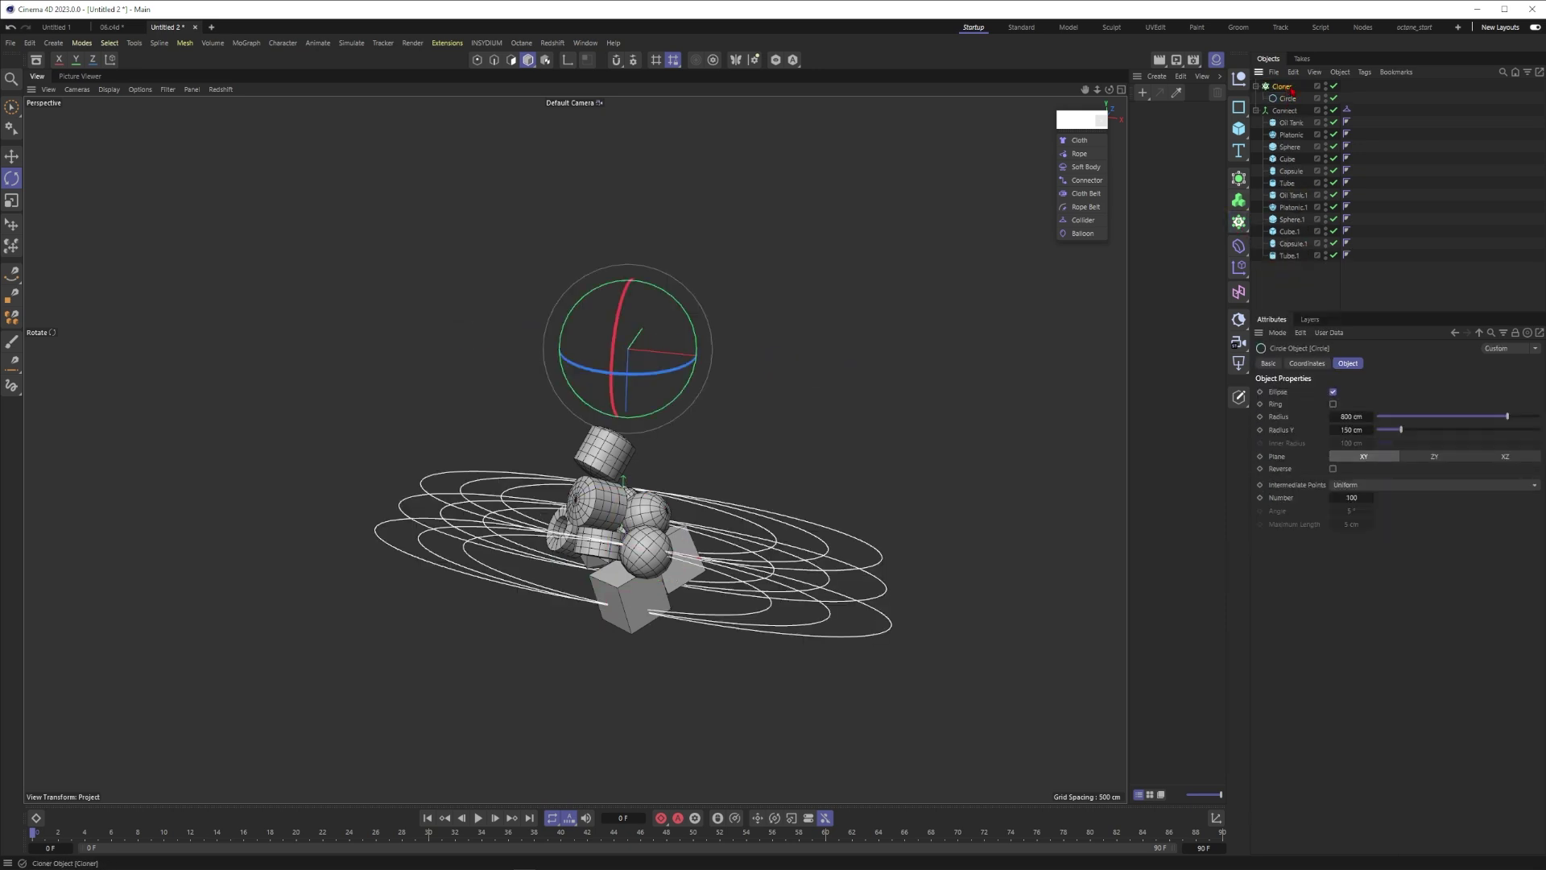
{"action": "left_click", "coordinate": [1357, 395]}
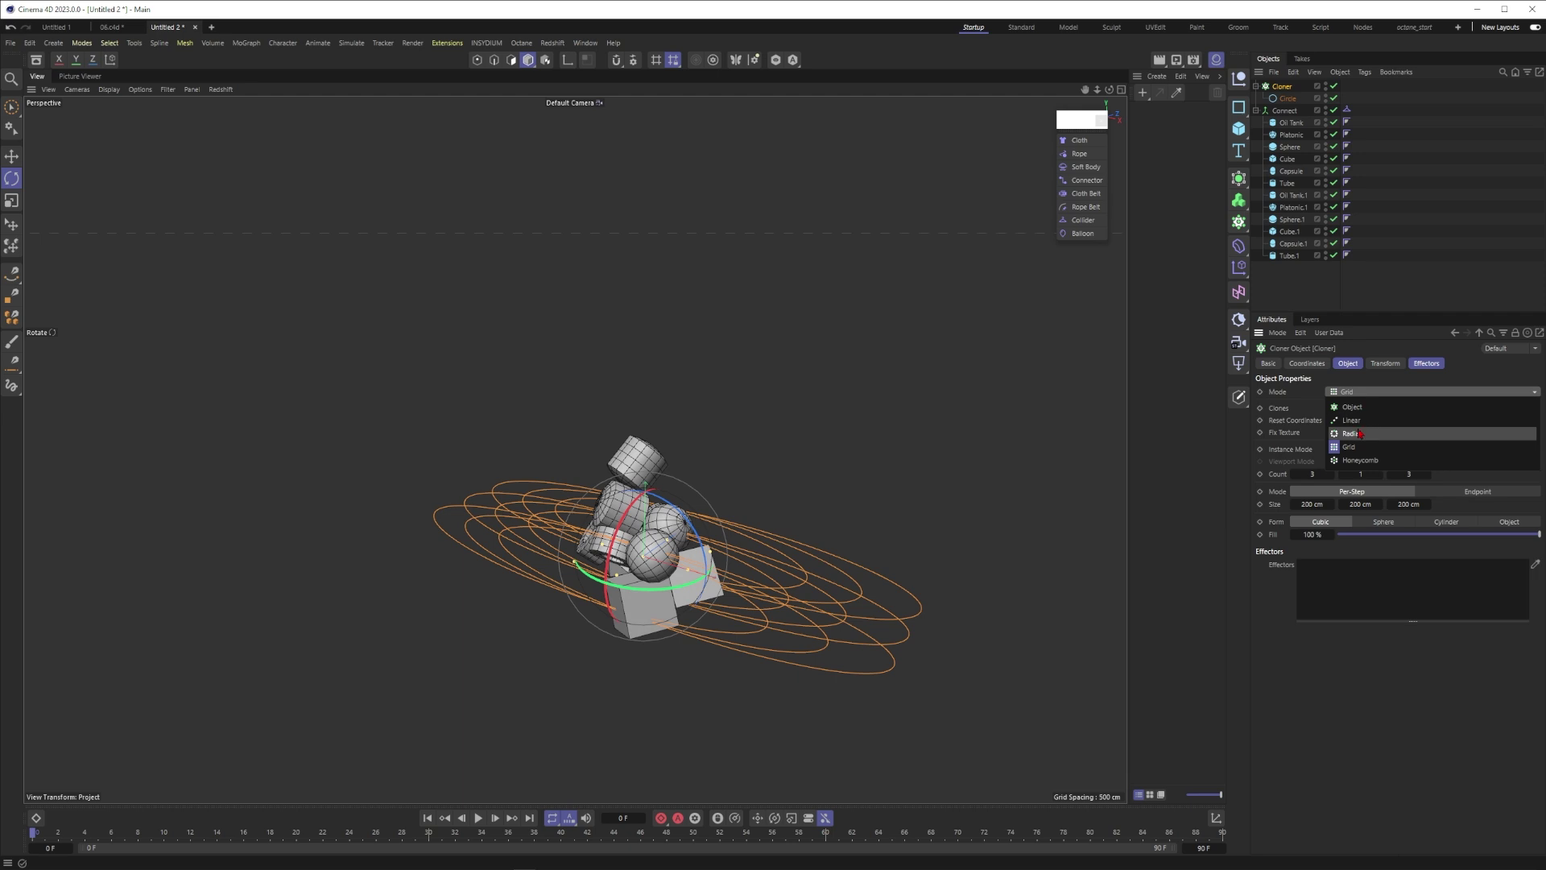
{"action": "left_click", "coordinate": [1361, 407]}
{"action": "key", "text": "space"}
{"action": "left_click_drag", "start_coordinate": [646, 448], "coordinate": [651, 288]}
{"action": "mouse_move", "coordinate": [658, 478]}
{"action": "left_mouse_down", "text": "alt"}
{"action": "mouse_move", "coordinate": [573, 476]}
{"action": "mouse_move", "coordinate": [511, 454]}
{"action": "mouse_move", "coordinate": [534, 468]}
{"action": "mouse_move", "coordinate": [587, 443]}
{"action": "left_mouse_up", "text": "alt"}
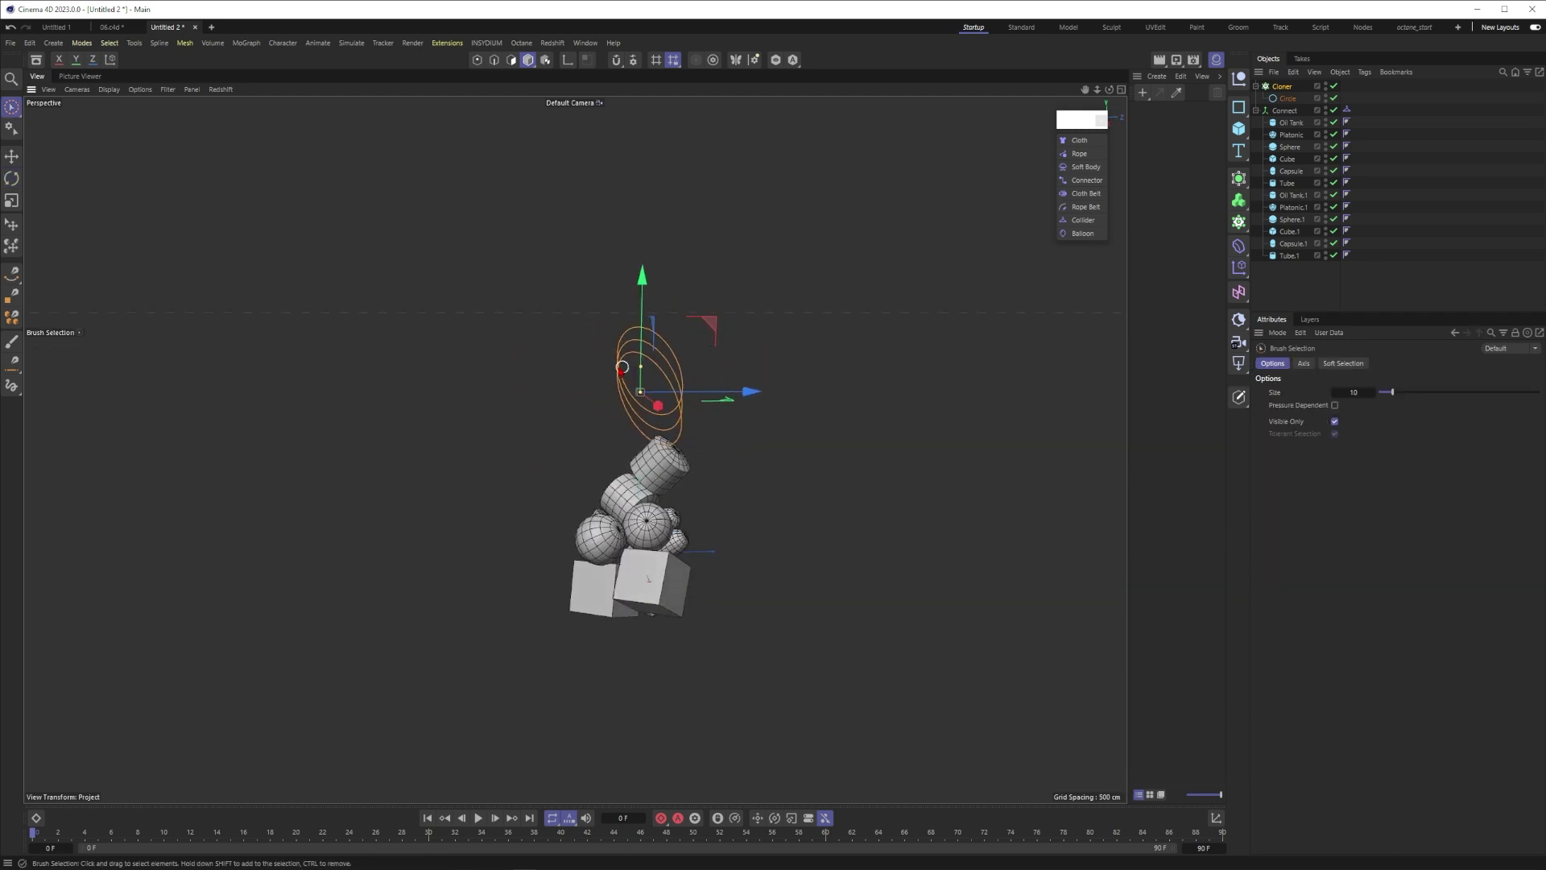
Set the circle's plane to XZ so the cloned ellipses lie flat above the cluster.
{"action": "left_click", "coordinate": [1285, 86]}
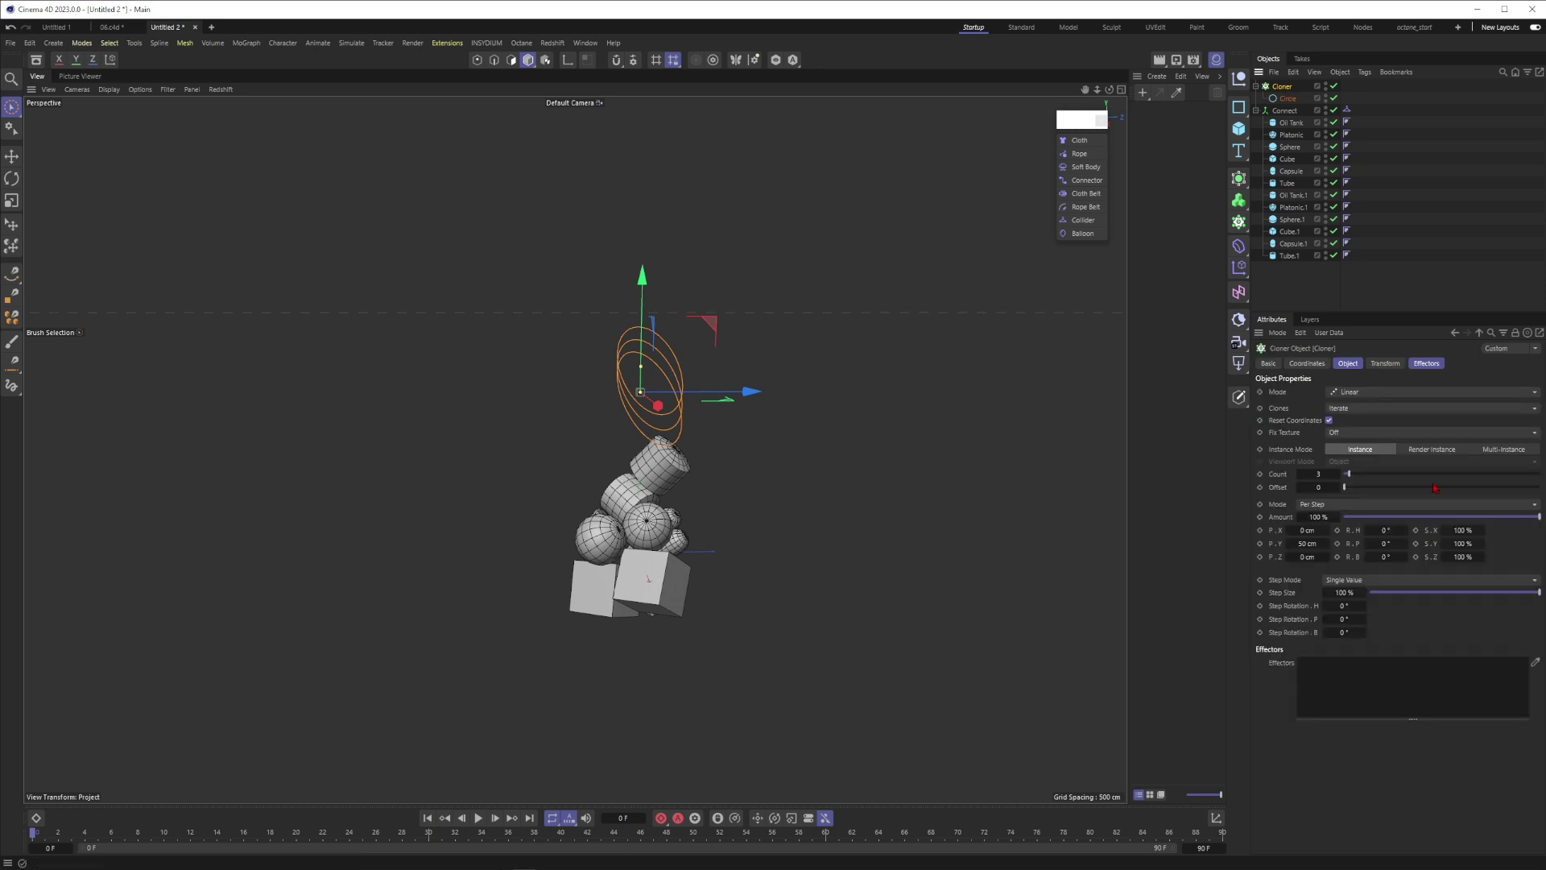
{"action": "left_click", "coordinate": [1289, 103]}
{"action": "left_click", "coordinate": [1439, 457]}
{"action": "left_click_drag", "start_coordinate": [542, 442], "coordinate": [686, 463], "text": "alt"}
{"action": "left_click", "coordinate": [1434, 457]}
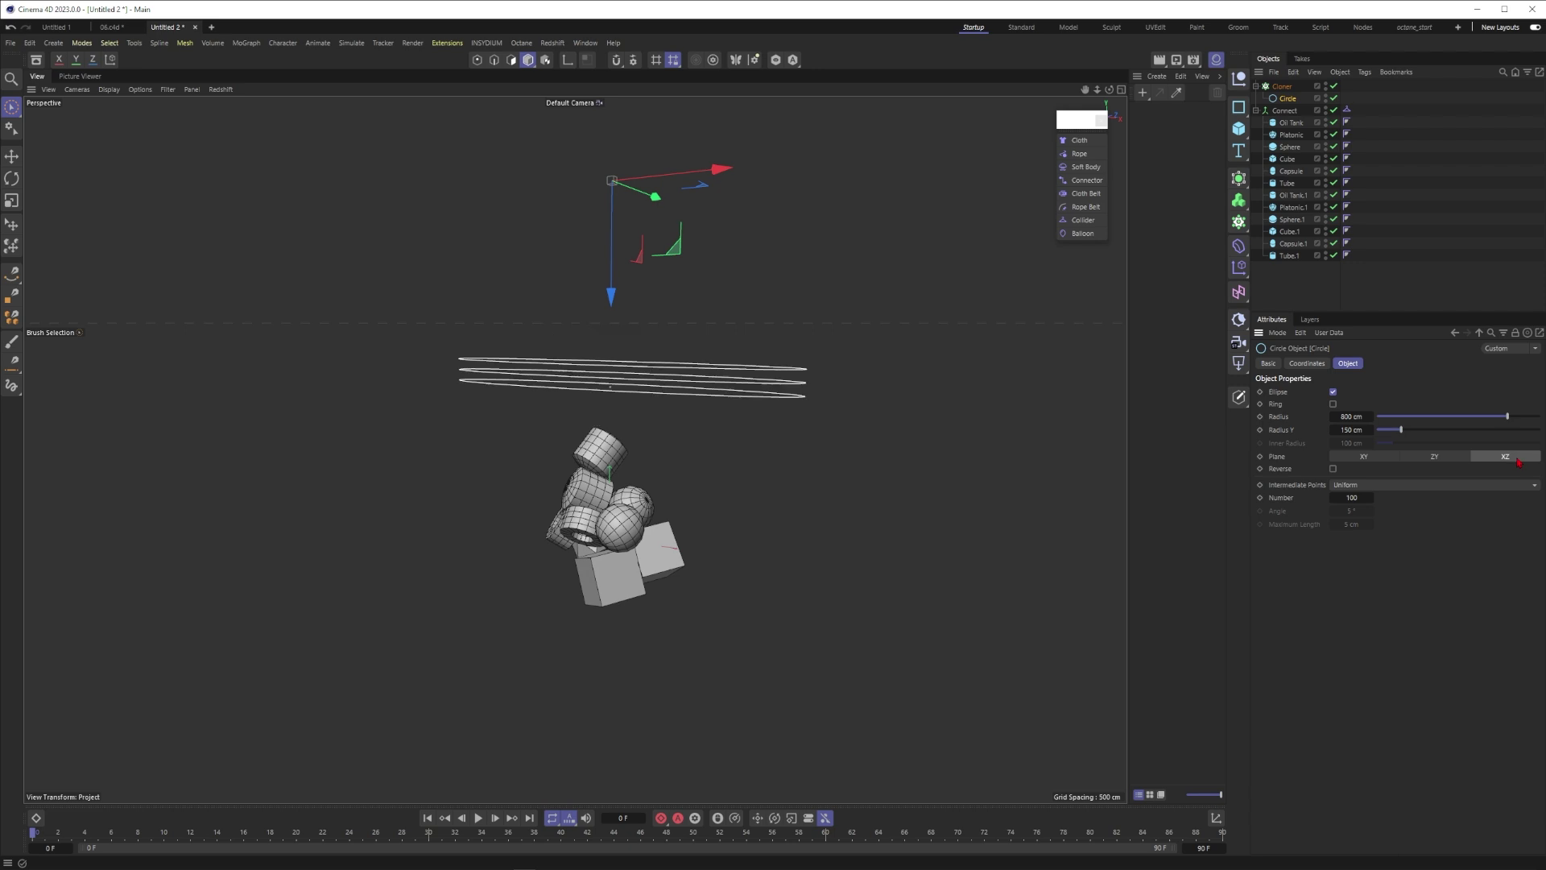
{"action": "left_click_drag", "start_coordinate": [785, 462], "coordinate": [531, 487], "text": "alt"}
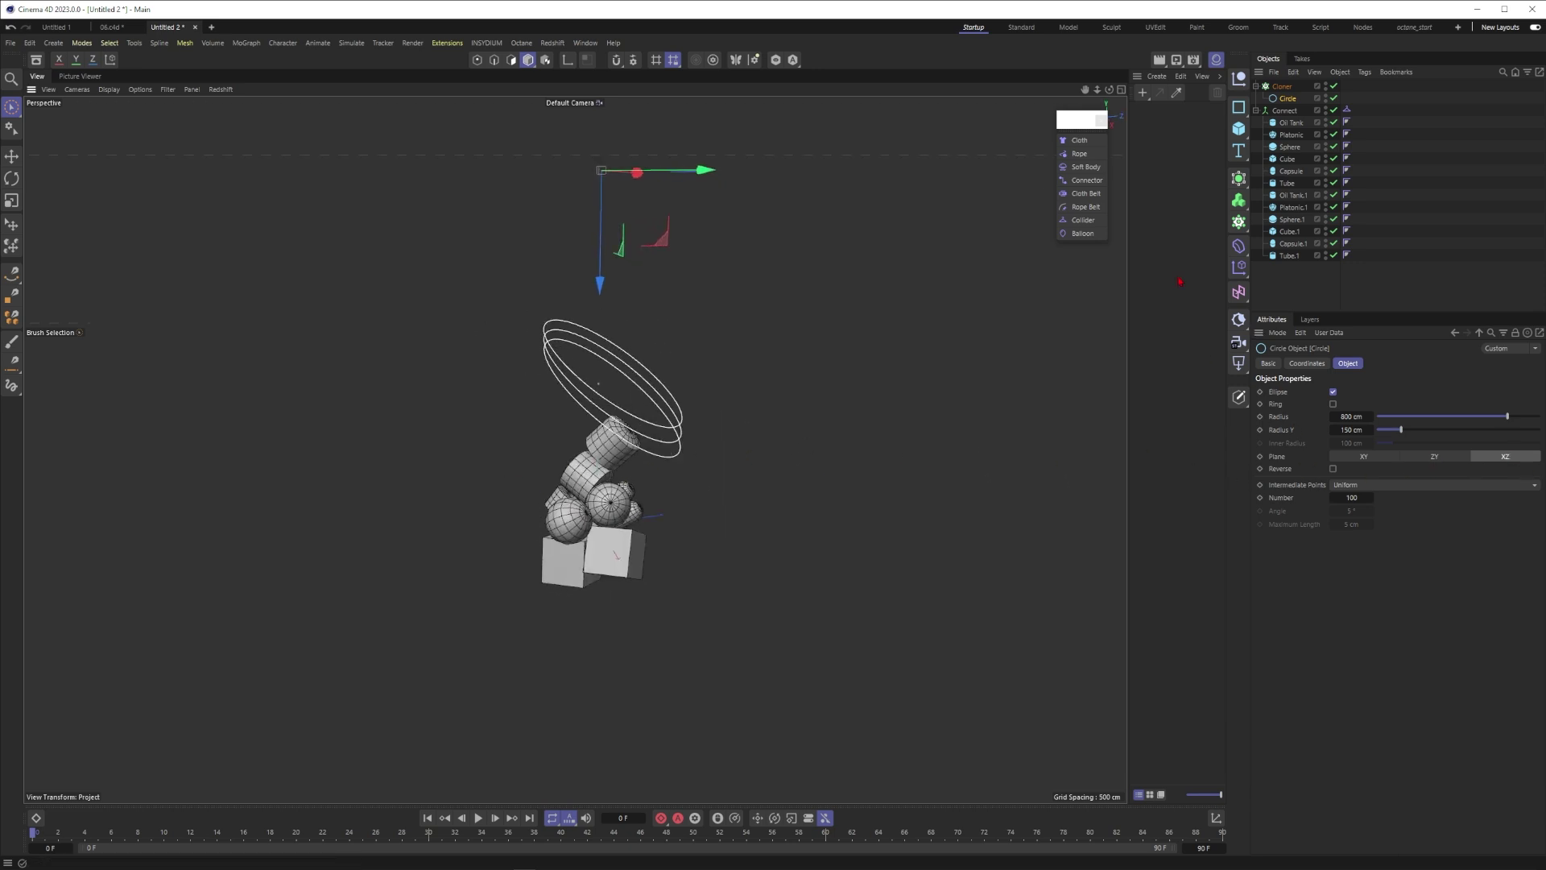
Set the Cloner's vertical step to 10 cm and its clone count to 30.
{"action": "left_click", "coordinate": [1282, 86]}
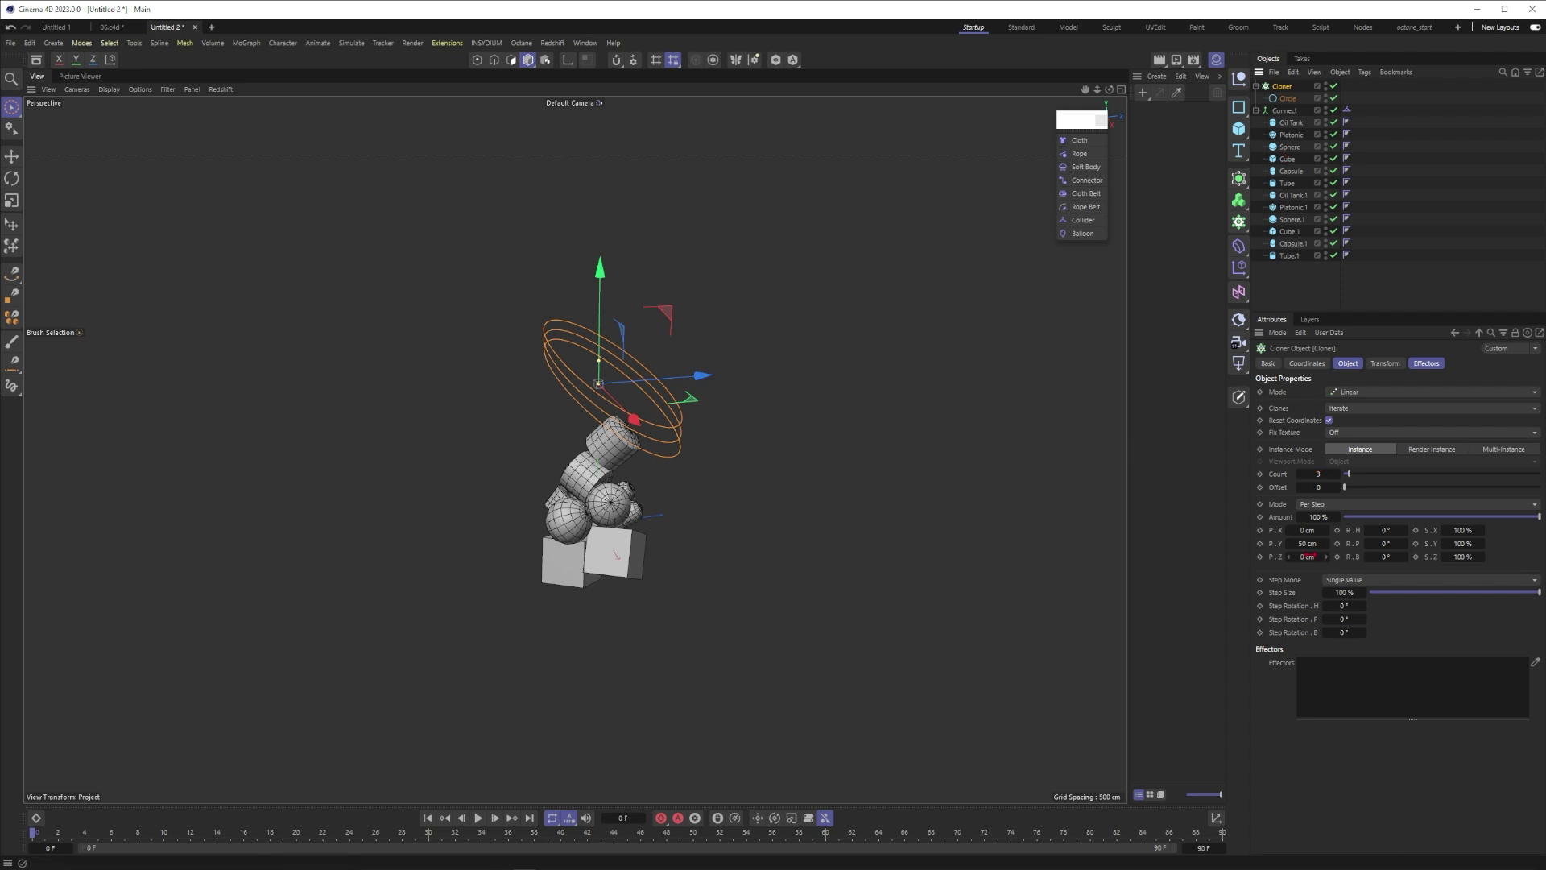
{"action": "type", "text": "10"}
{"action": "key", "text": "Return"}
{"action": "left_click_drag", "start_coordinate": [668, 519], "coordinate": [646, 457], "text": "alt"}
{"action": "right_click_drag", "start_coordinate": [597, 464], "coordinate": [809, 458], "text": "alt"}
{"action": "left_click_drag", "start_coordinate": [809, 459], "coordinate": [711, 451], "text": "alt"}
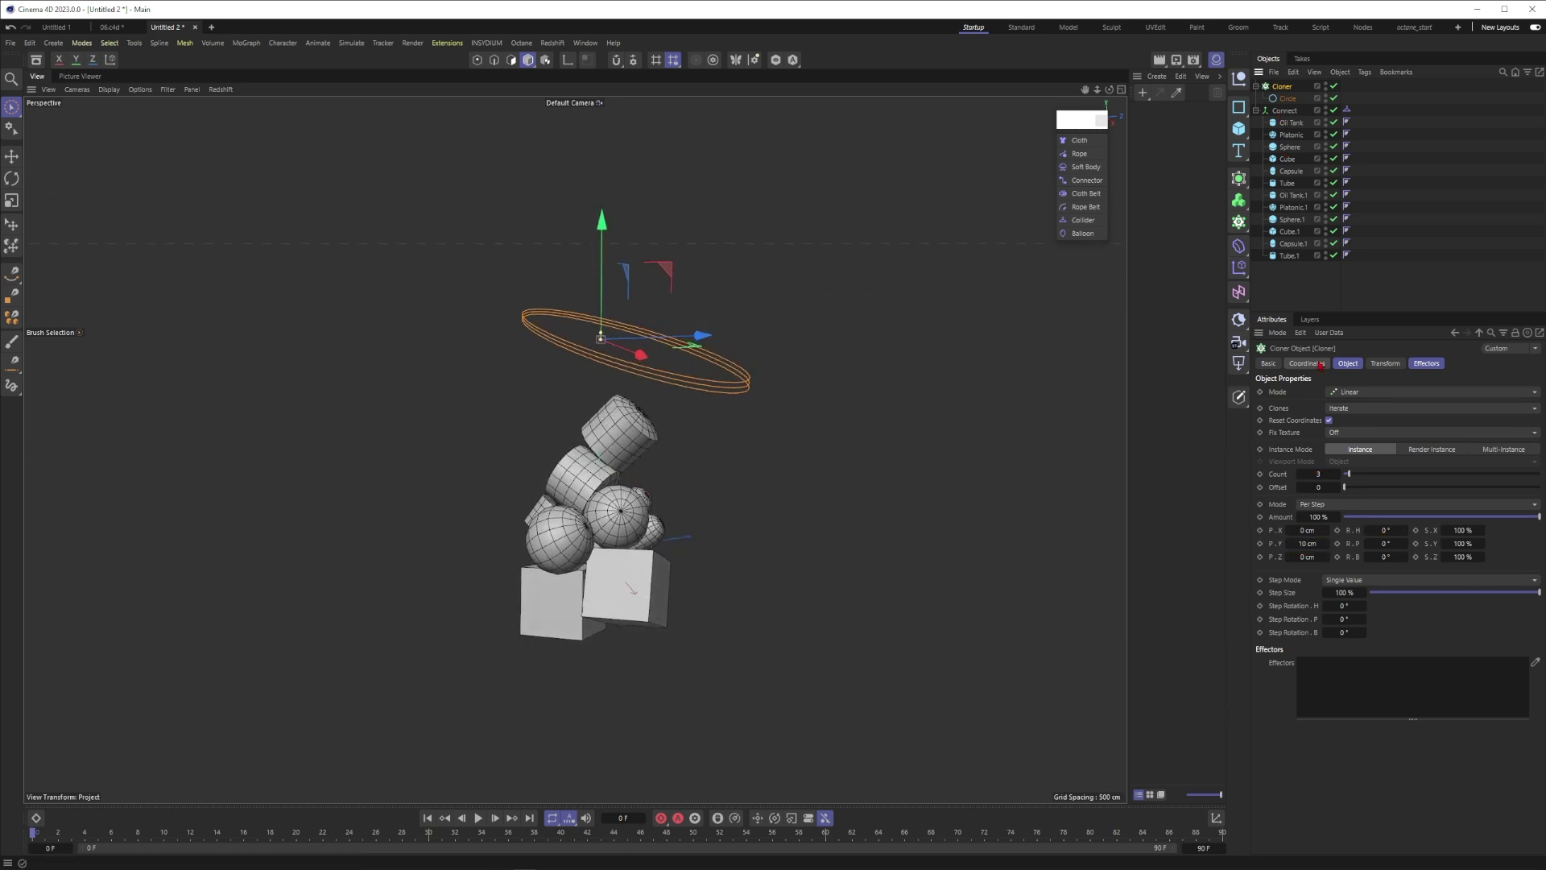
{"action": "key", "text": "Return"}
{"action": "right_click_drag", "start_coordinate": [749, 465], "coordinate": [636, 461], "text": "alt"}
{"action": "left_click_drag", "start_coordinate": [636, 461], "coordinate": [666, 476], "text": "alt"}
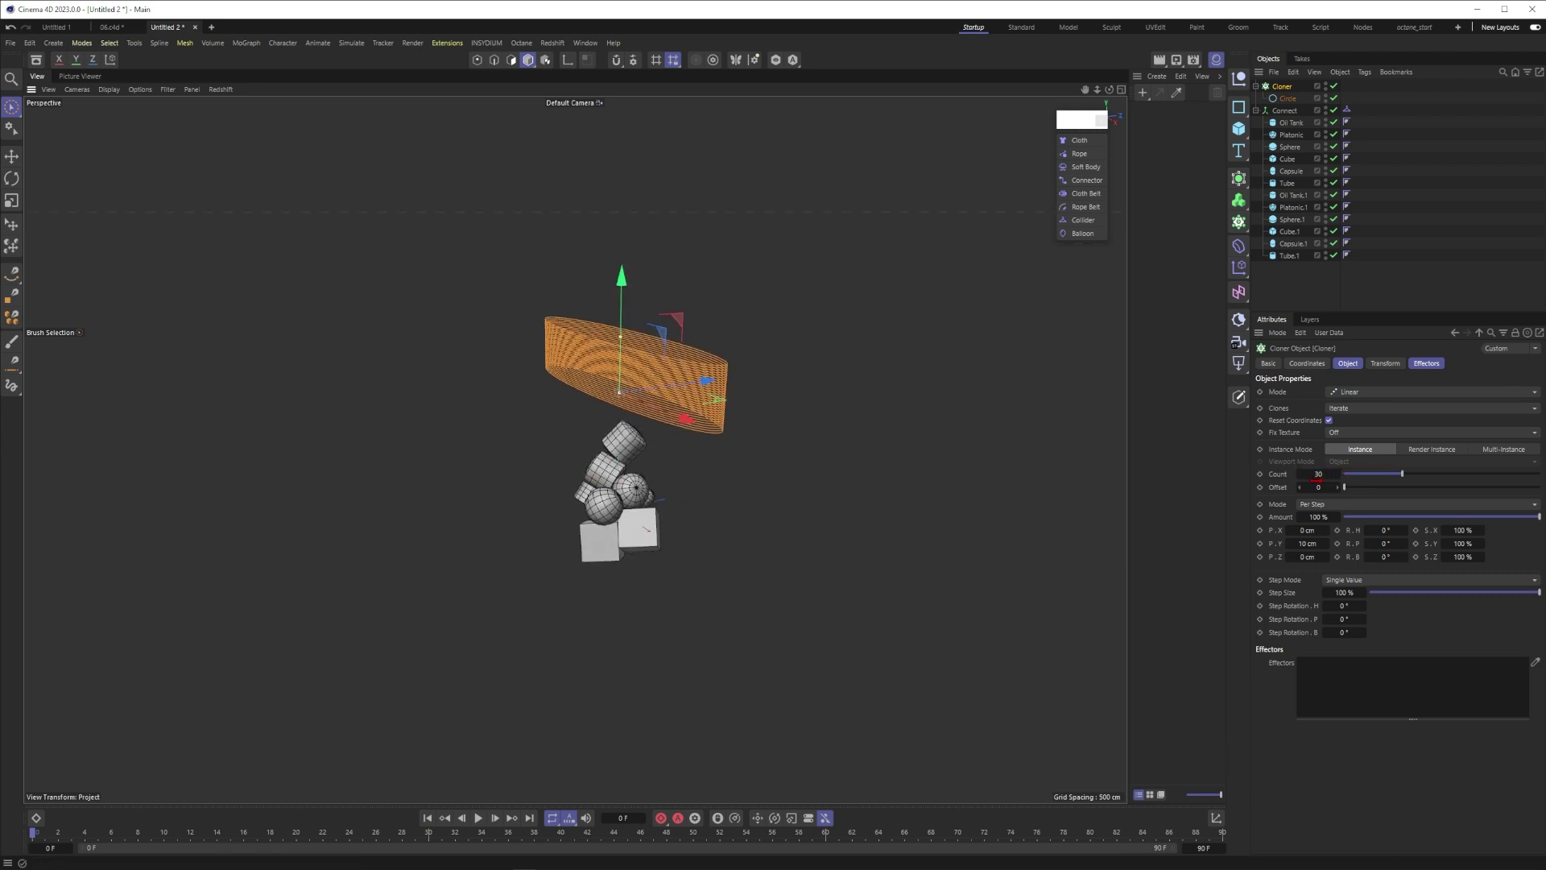
{"action": "right_click_drag", "start_coordinate": [623, 492], "coordinate": [682, 467], "text": "alt"}
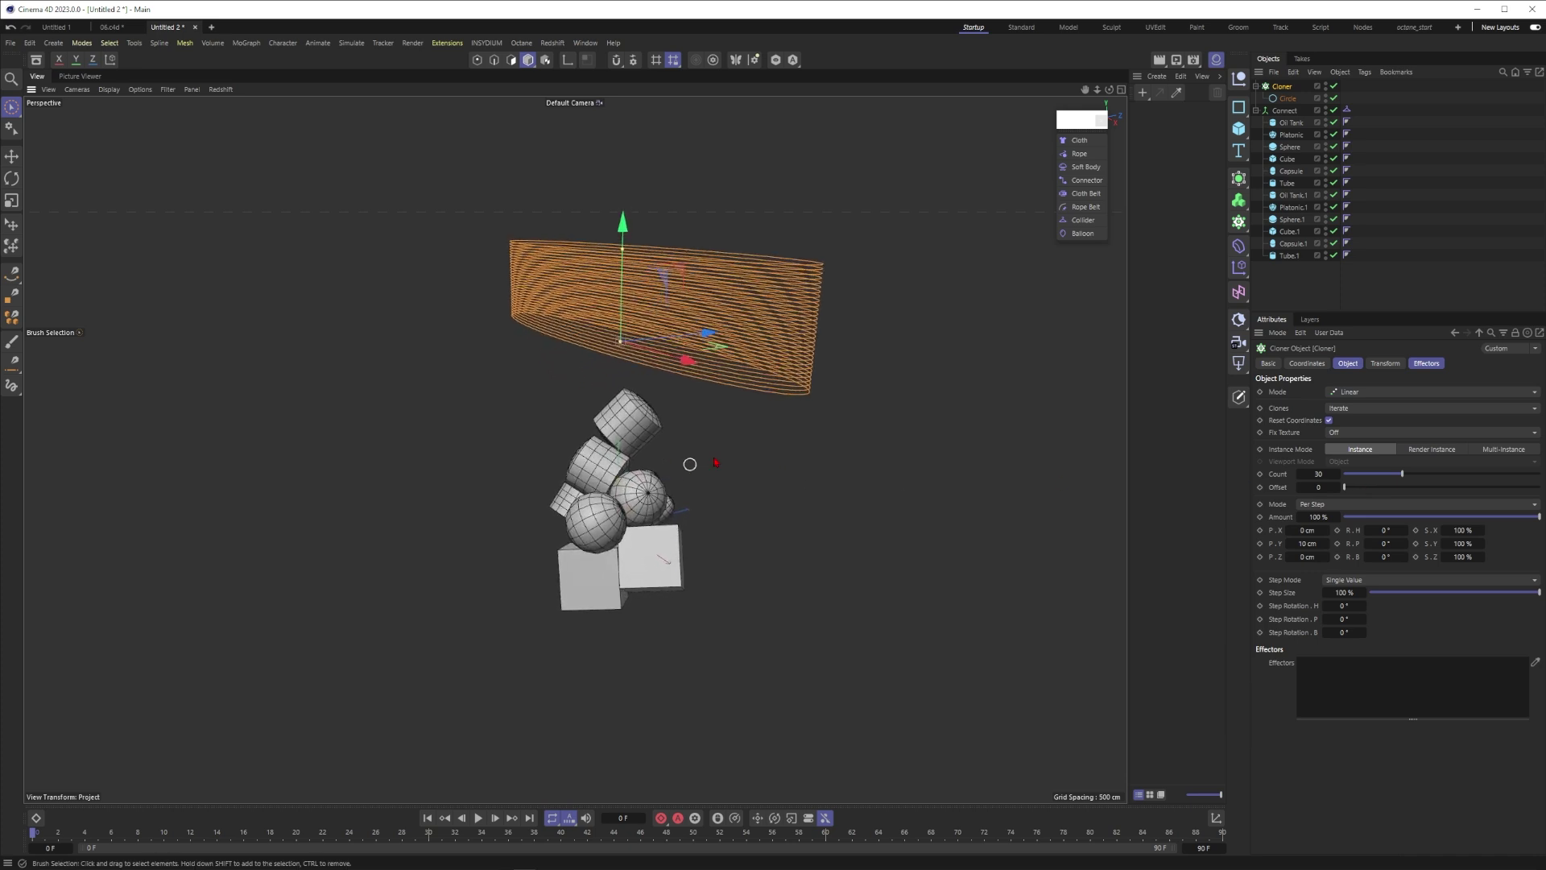
Assign a Rope tag to the Cloner and play the simulation of the rings falling onto the cluster.
{"action": "left_click", "coordinate": [1087, 153]}
{"action": "left_click", "coordinate": [1363, 97]}
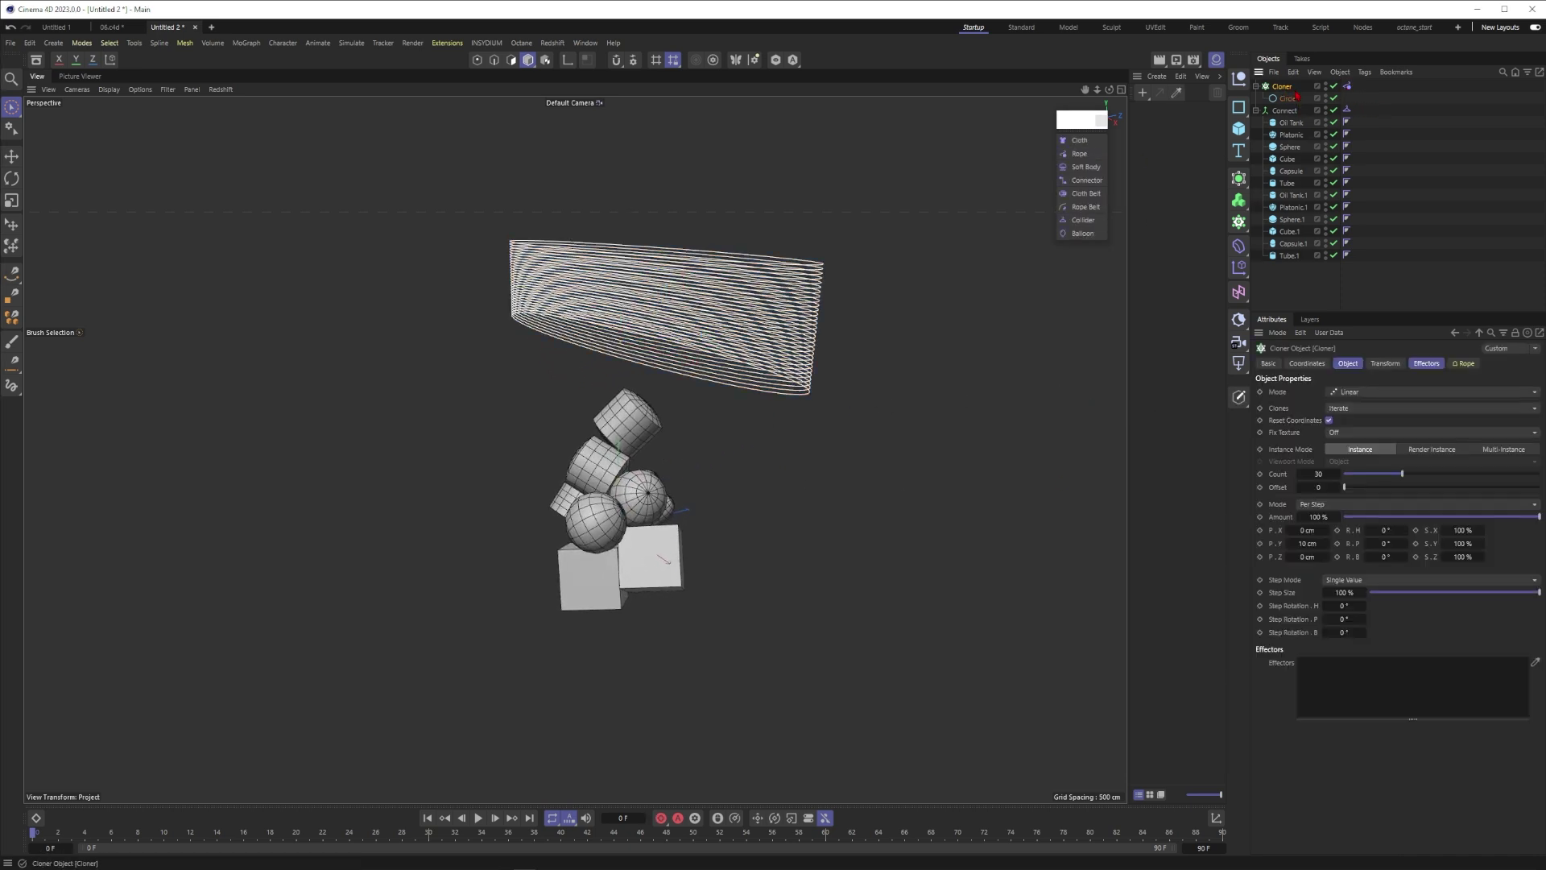
{"action": "left_click", "coordinate": [479, 818]}
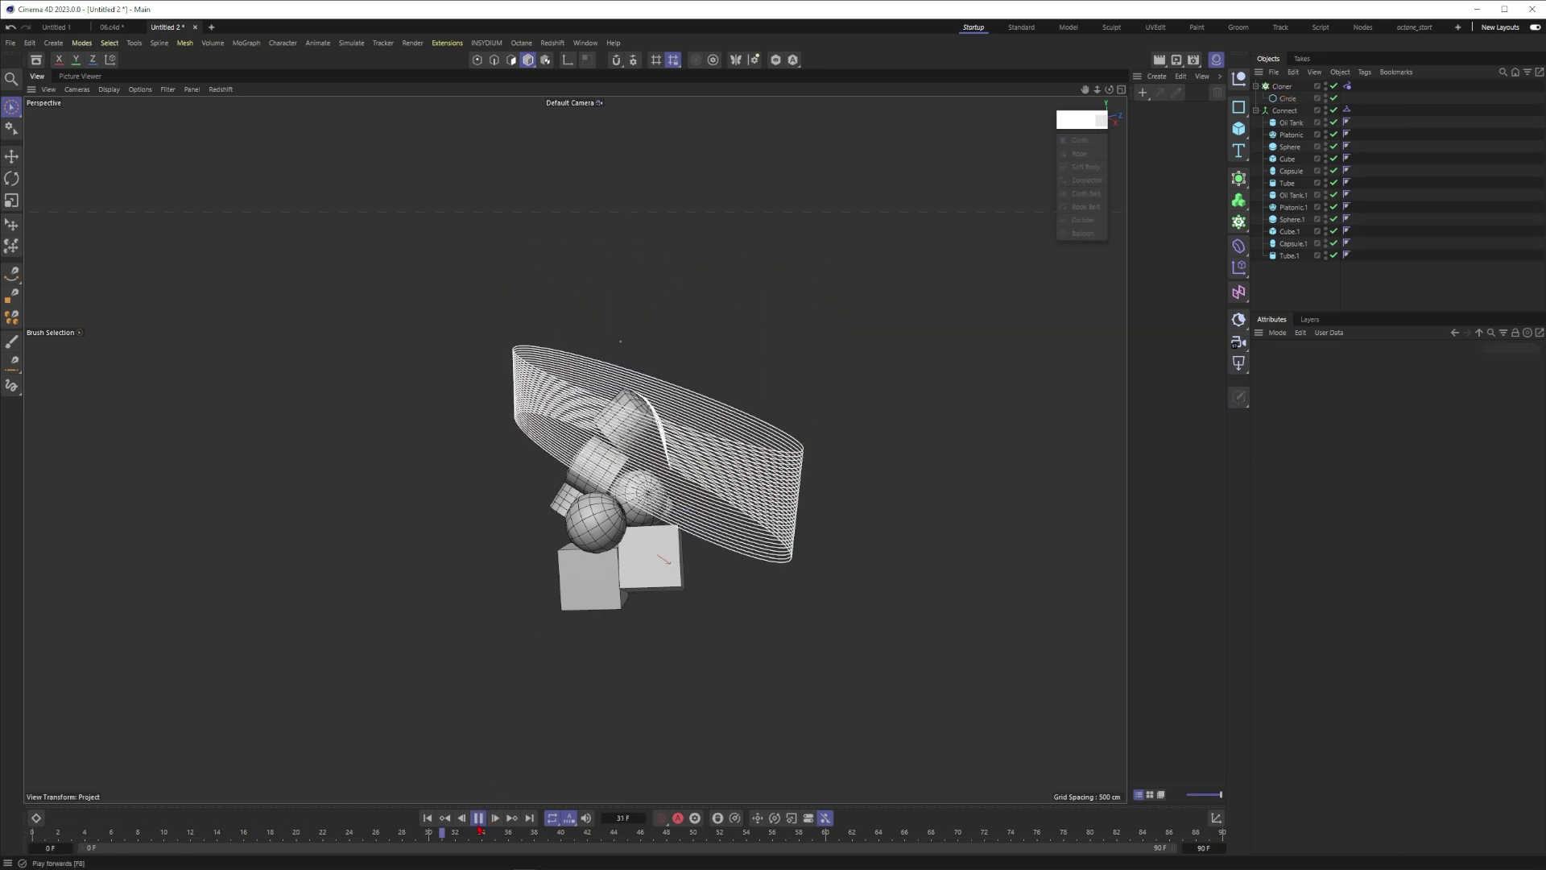
{"action": "left_click", "coordinate": [475, 821]}
Replay the rope simulation from another angle and examine up close how the rings collide with the primitives.
{"action": "left_click_drag", "start_coordinate": [563, 614], "coordinate": [493, 536], "text": "alt"}
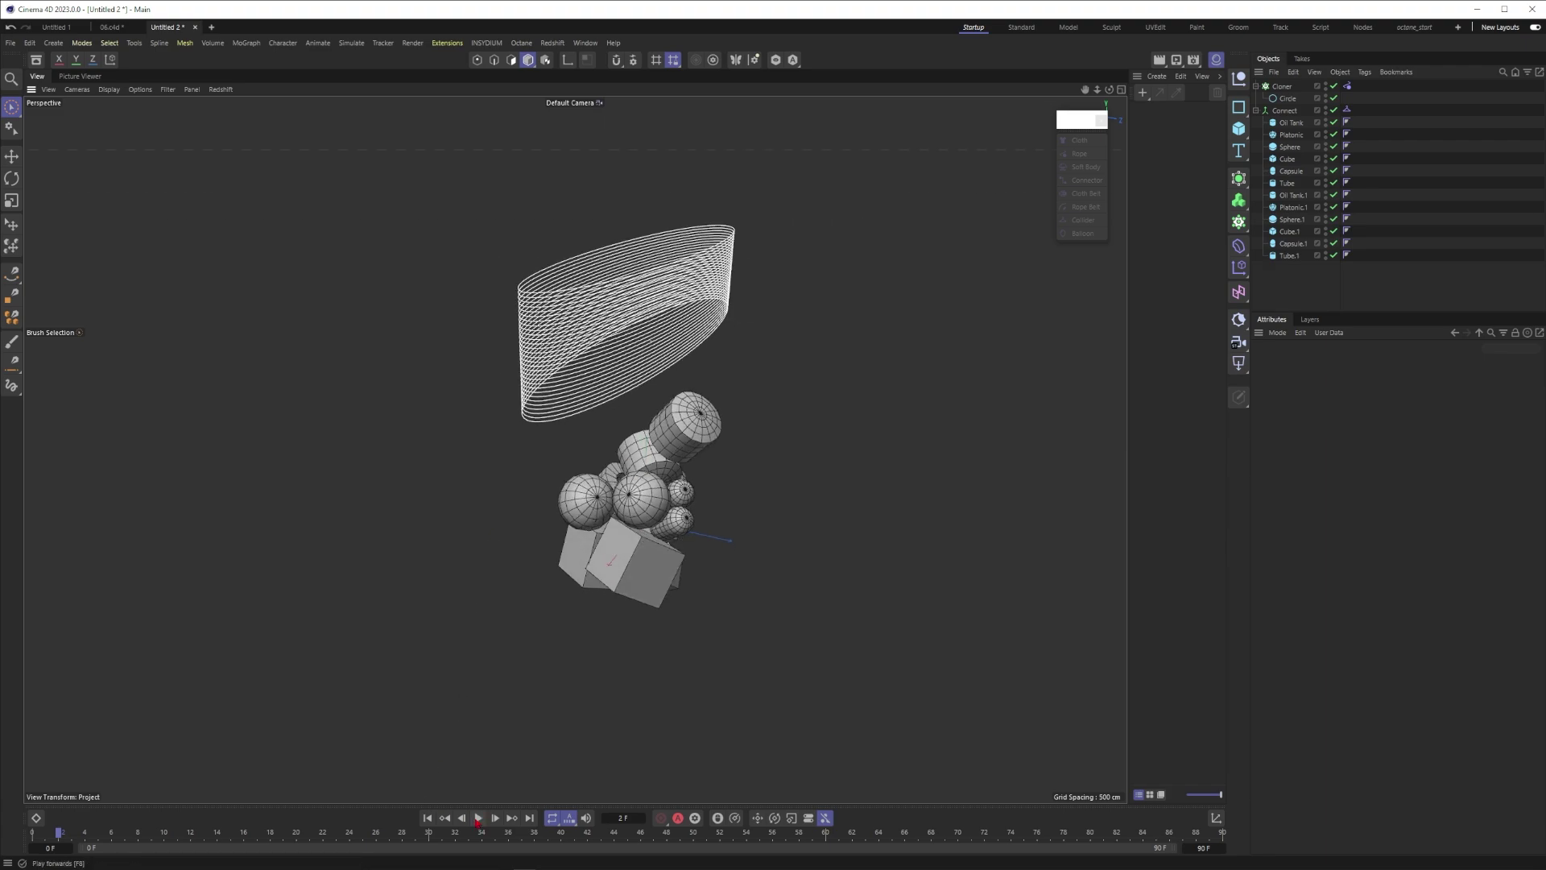
{"action": "left_click", "coordinate": [477, 821]}
{"action": "left_click_drag", "start_coordinate": [690, 451], "coordinate": [690, 417], "text": "alt"}
{"action": "right_click_drag", "start_coordinate": [703, 453], "coordinate": [735, 425], "text": "alt"}
{"action": "left_click_drag", "start_coordinate": [735, 425], "coordinate": [680, 448], "text": "alt"}
{"action": "mouse_move", "coordinate": [679, 449]}
{"action": "right_mouse_down", "text": "alt"}
{"action": "mouse_move", "coordinate": [631, 466]}
{"action": "mouse_move", "coordinate": [682, 456]}
{"action": "right_mouse_up", "text": "alt"}
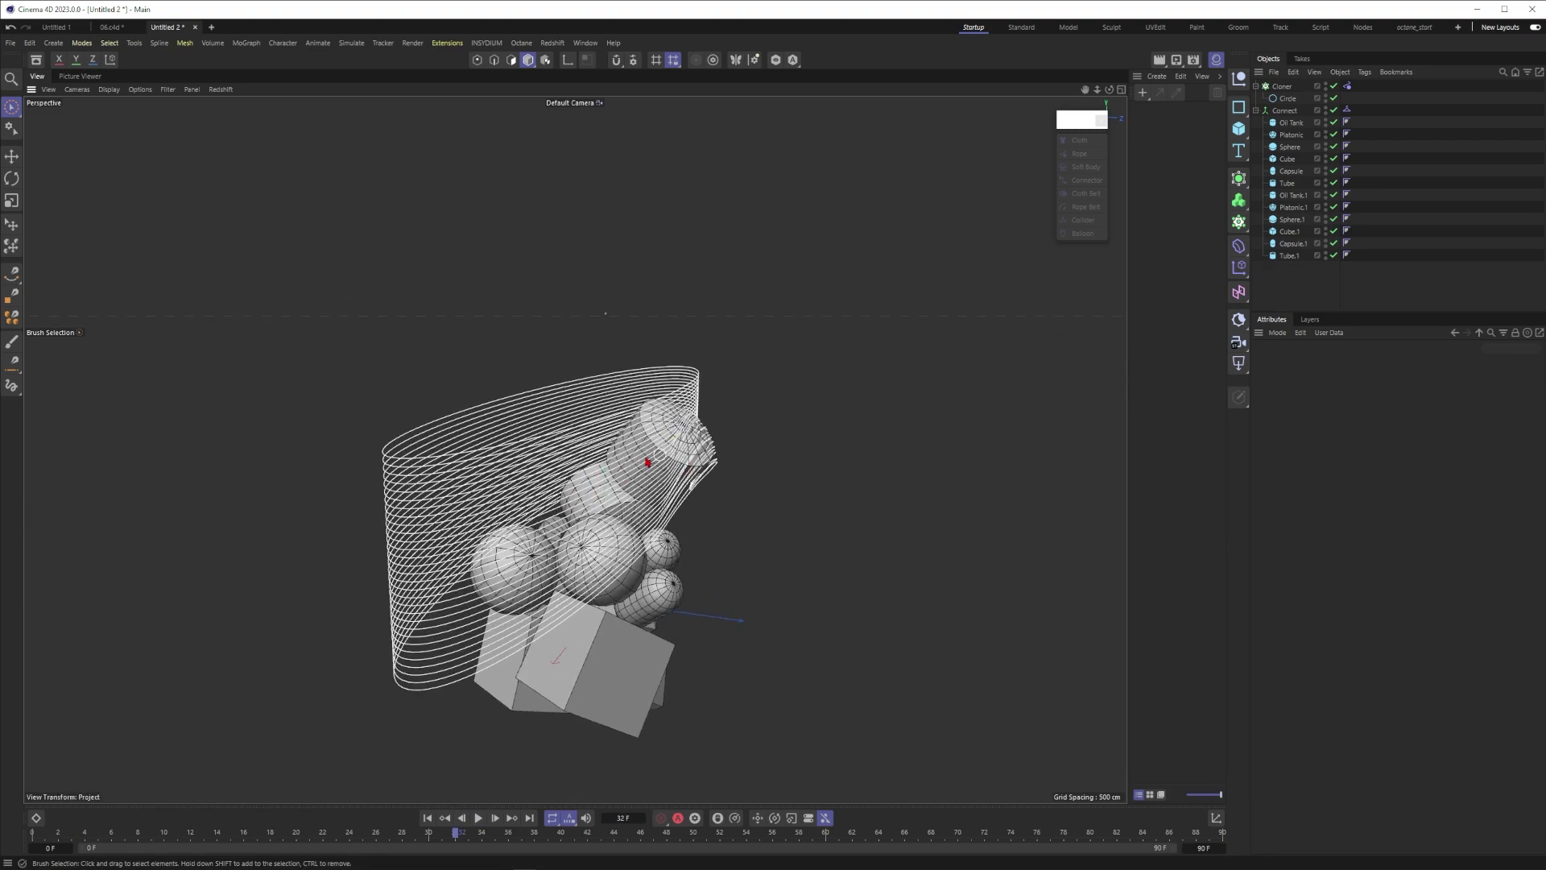
Set the circle's Y radius to 100 cm and replay the rope simulation of the narrower rings.
{"action": "left_click_drag", "start_coordinate": [617, 497], "coordinate": [656, 518], "text": "alt"}
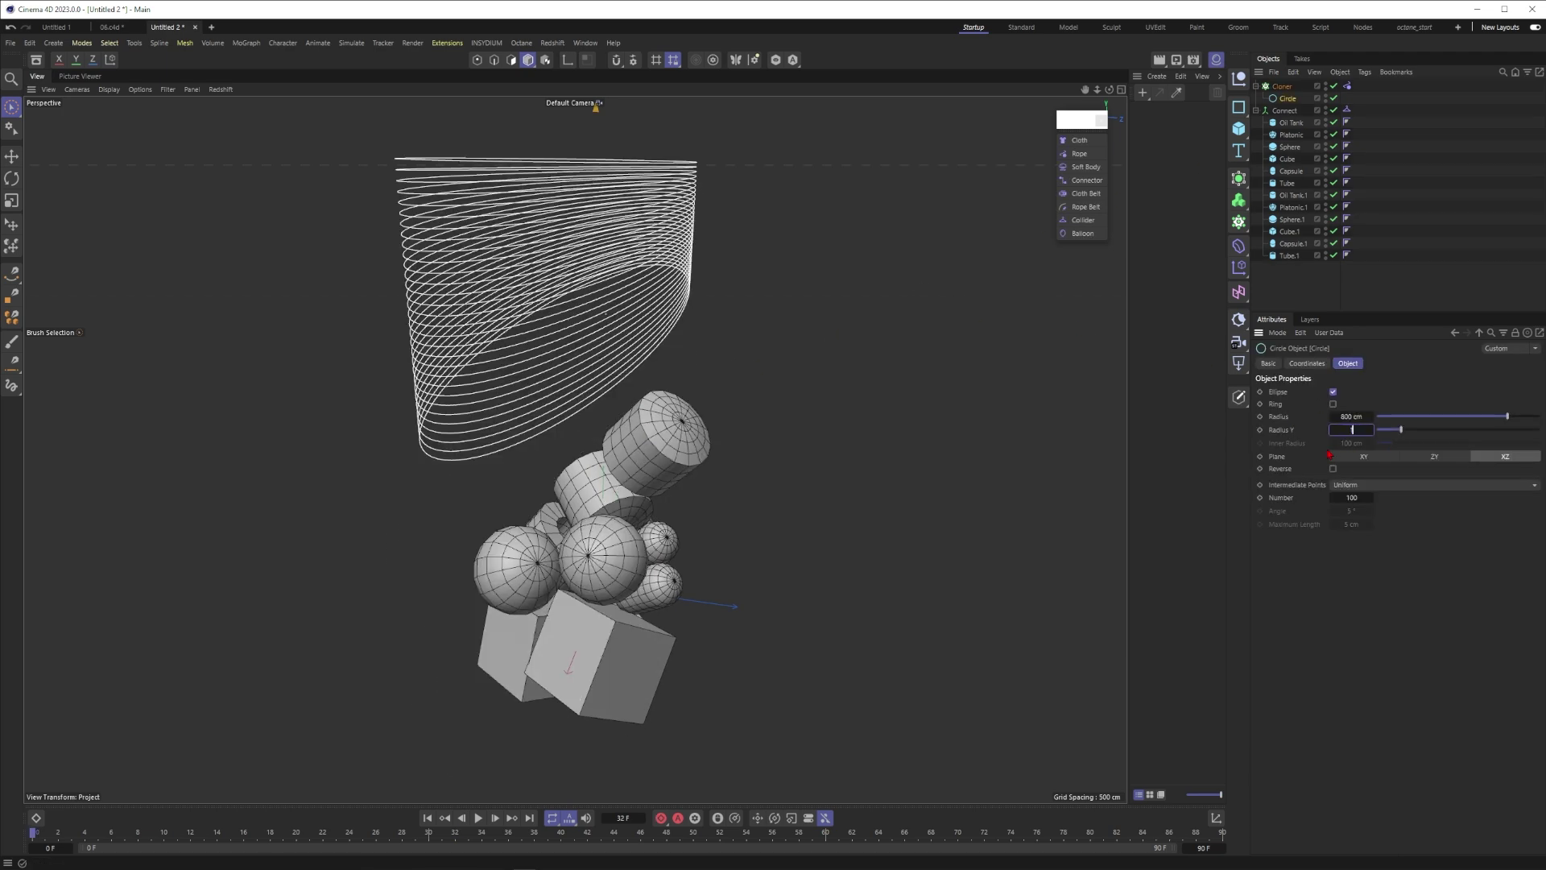
{"action": "type", "text": "00"}
{"action": "key", "text": "Return"}
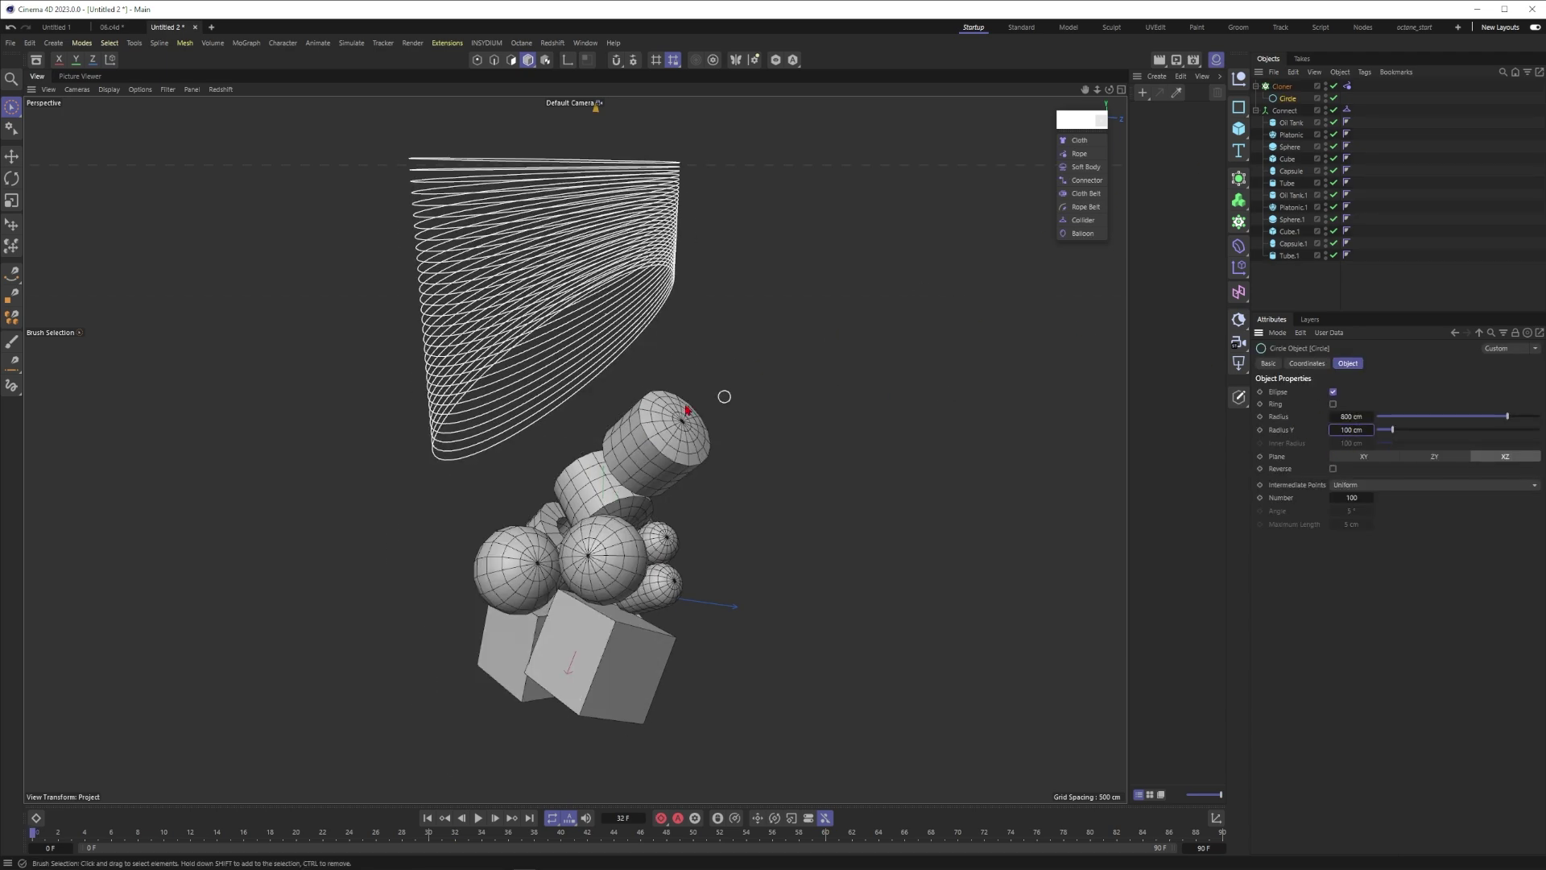
{"action": "left_click_drag", "start_coordinate": [677, 427], "coordinate": [566, 451], "text": "alt"}
{"action": "right_click_drag", "start_coordinate": [566, 451], "coordinate": [539, 472], "text": "alt"}
{"action": "left_click_drag", "start_coordinate": [539, 472], "coordinate": [574, 489], "text": "alt"}
{"action": "left_click", "coordinate": [478, 818]}
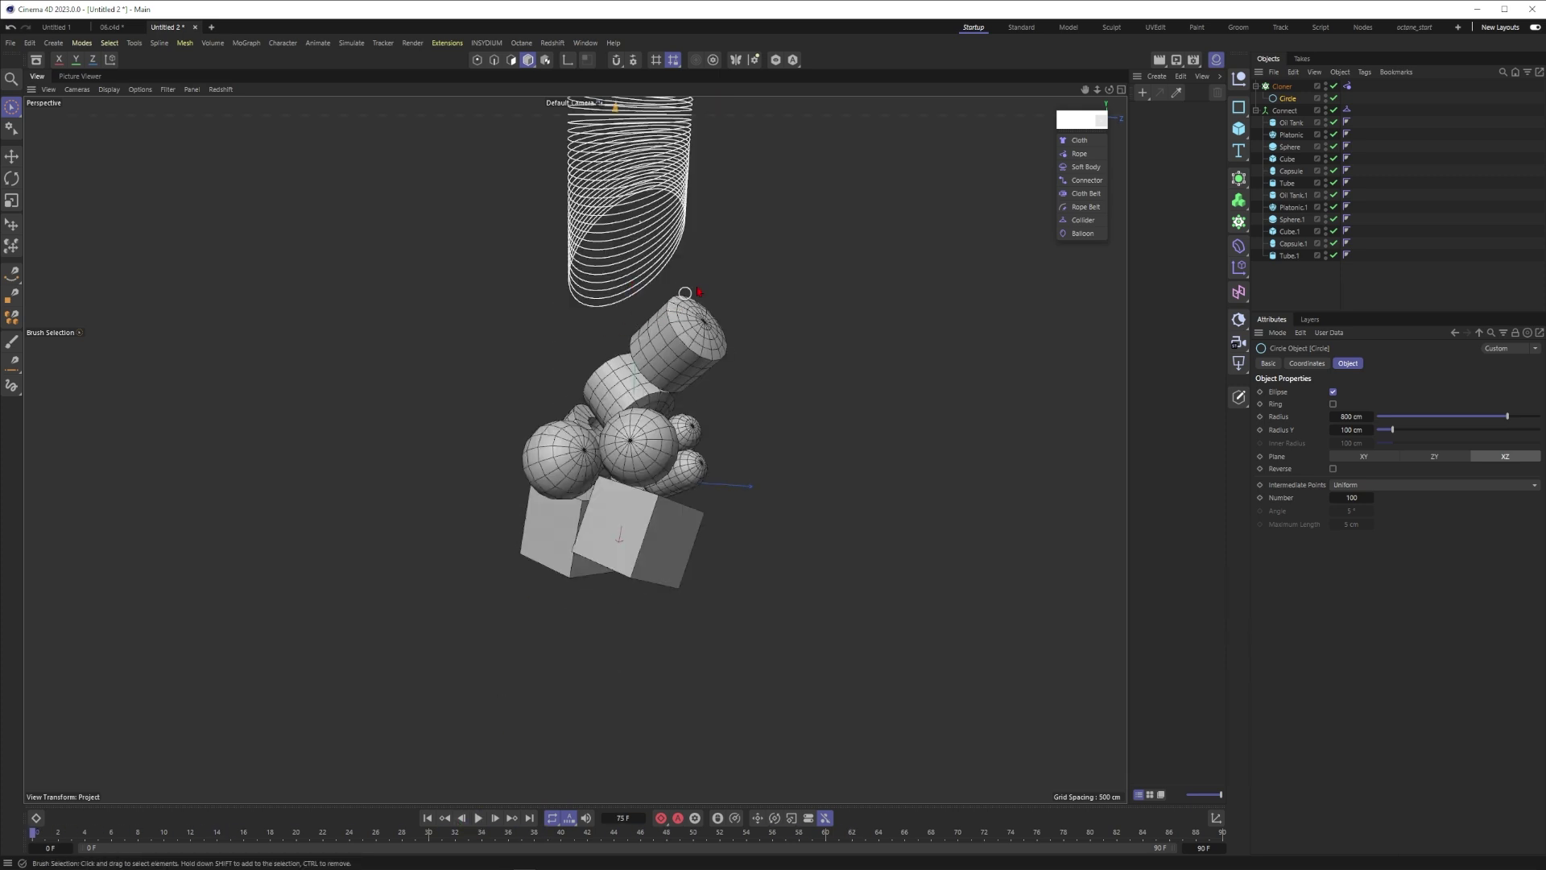
Set the friction to 30 on both the Cloner's Rope tag and the Connect object's Collider tag and play the simulation.
{"action": "left_click", "coordinate": [1348, 108]}
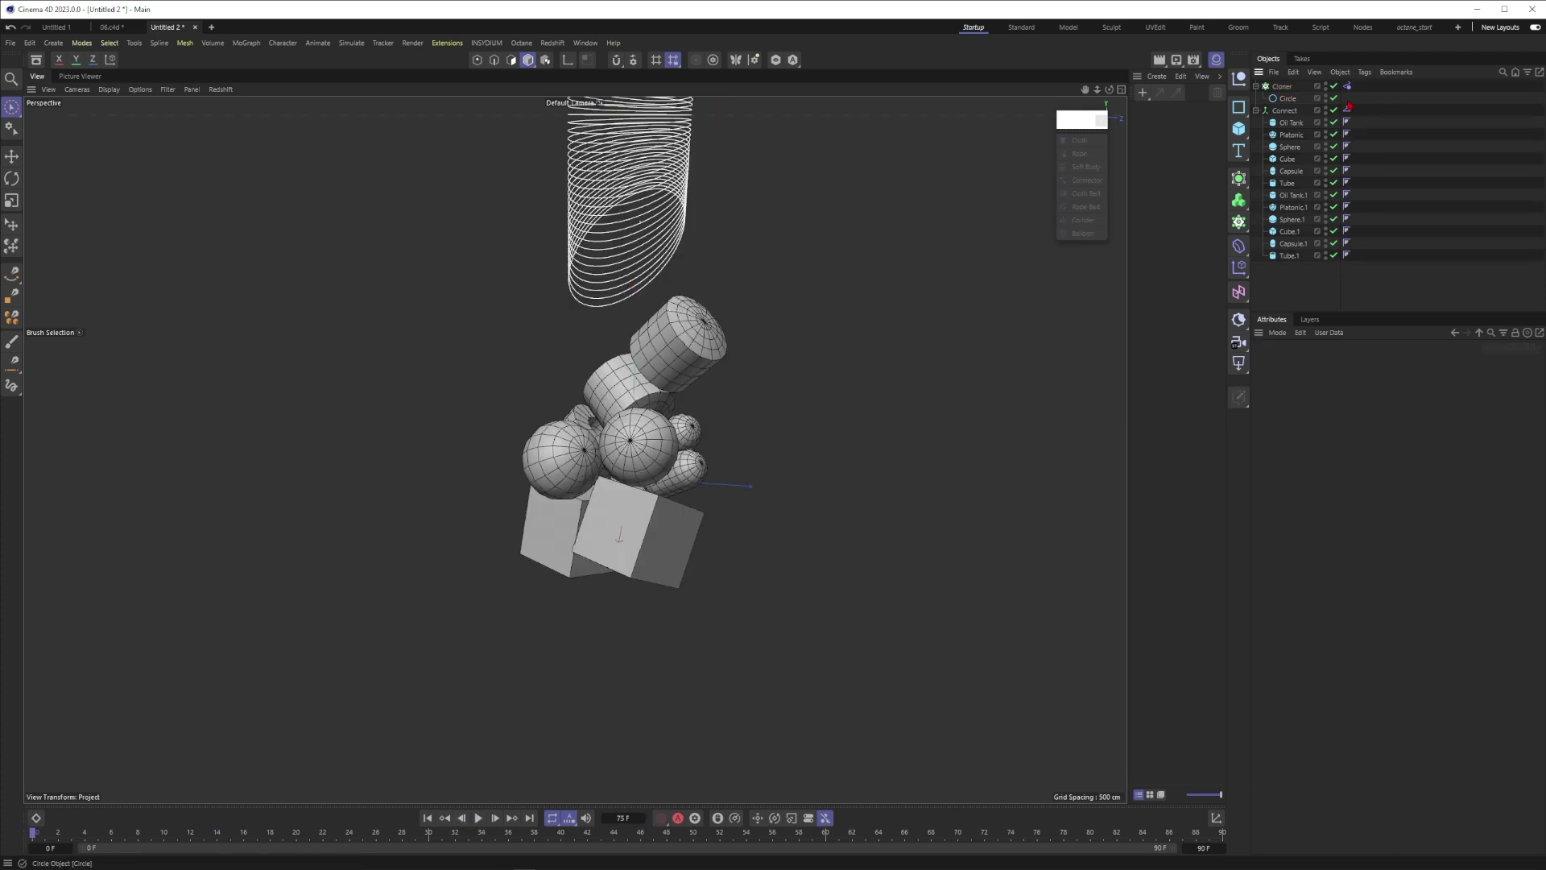
{"action": "left_click", "coordinate": [1347, 86]}
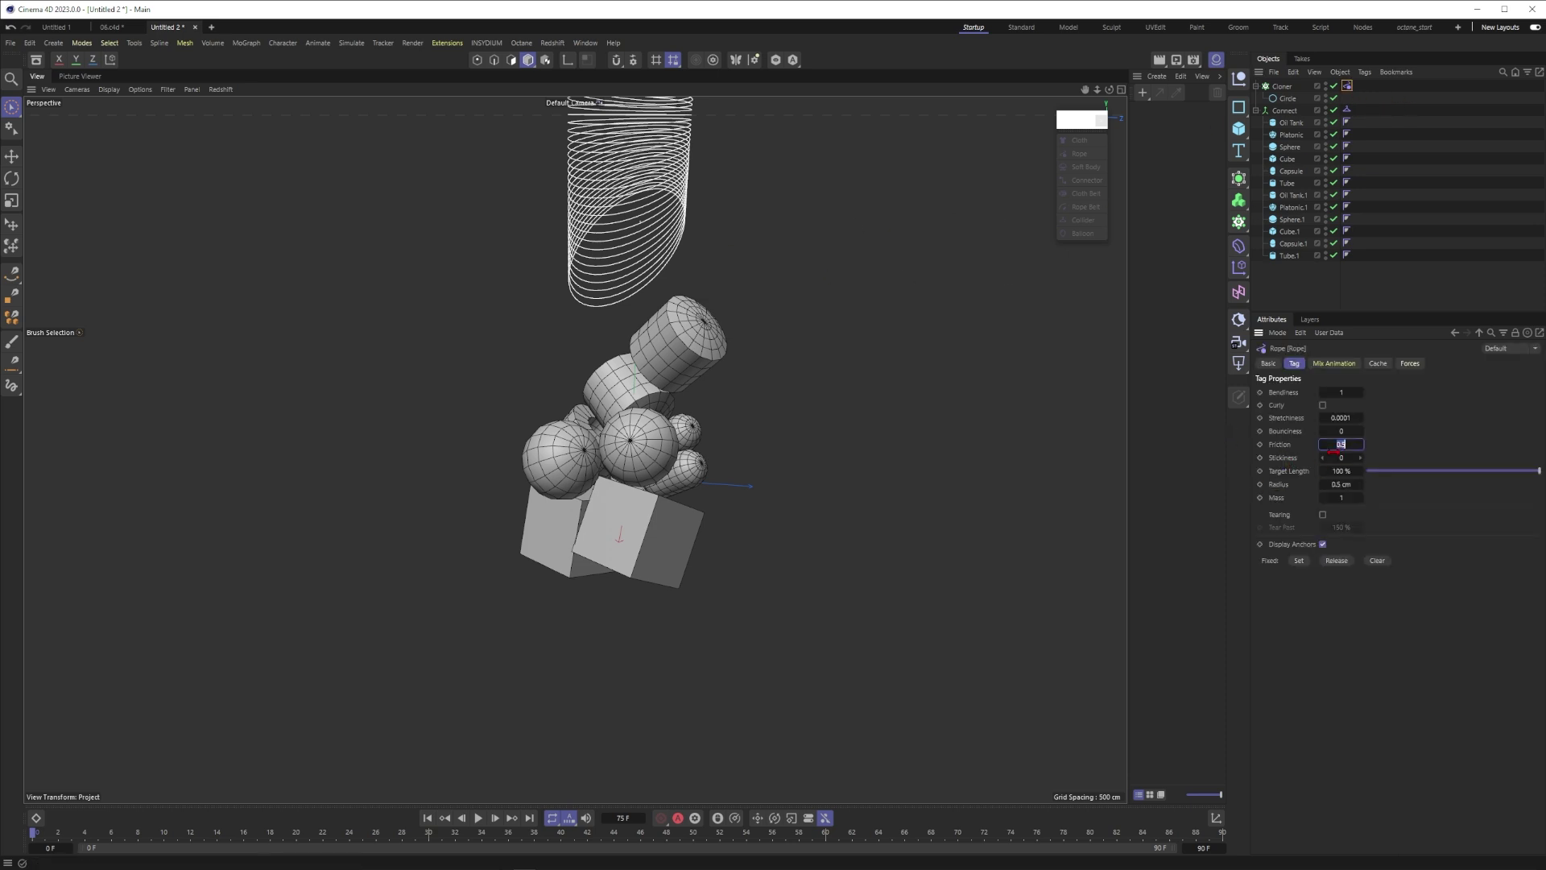
{"action": "left_click", "coordinate": [1340, 444]}
{"action": "type", "text": "30"}
{"action": "key", "text": "Return"}
{"action": "left_click", "coordinate": [1347, 110]}
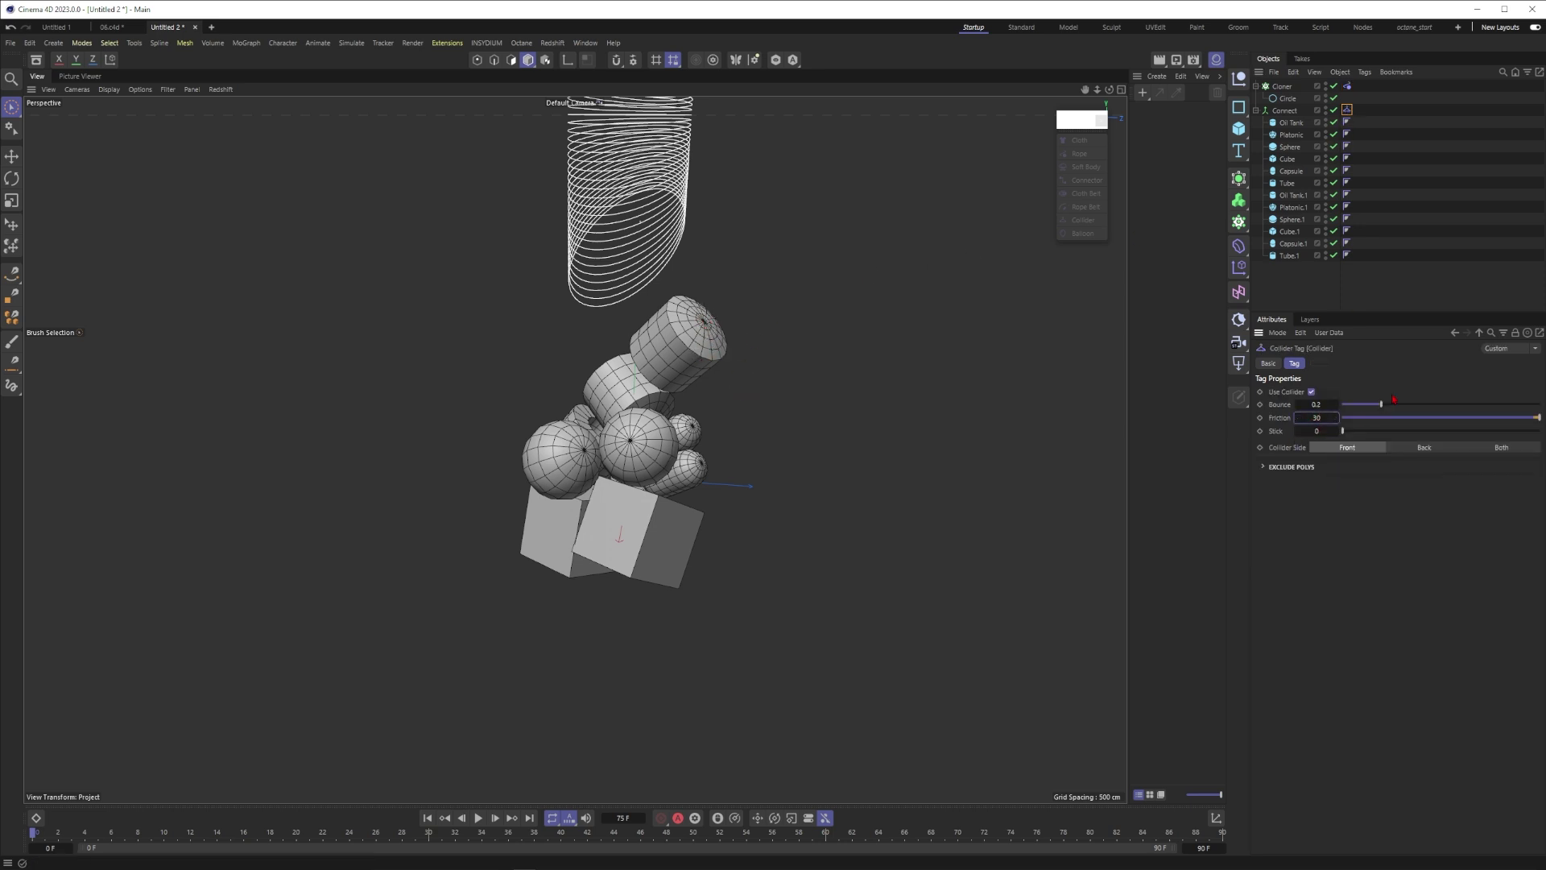
{"action": "left_click", "coordinate": [478, 818]}
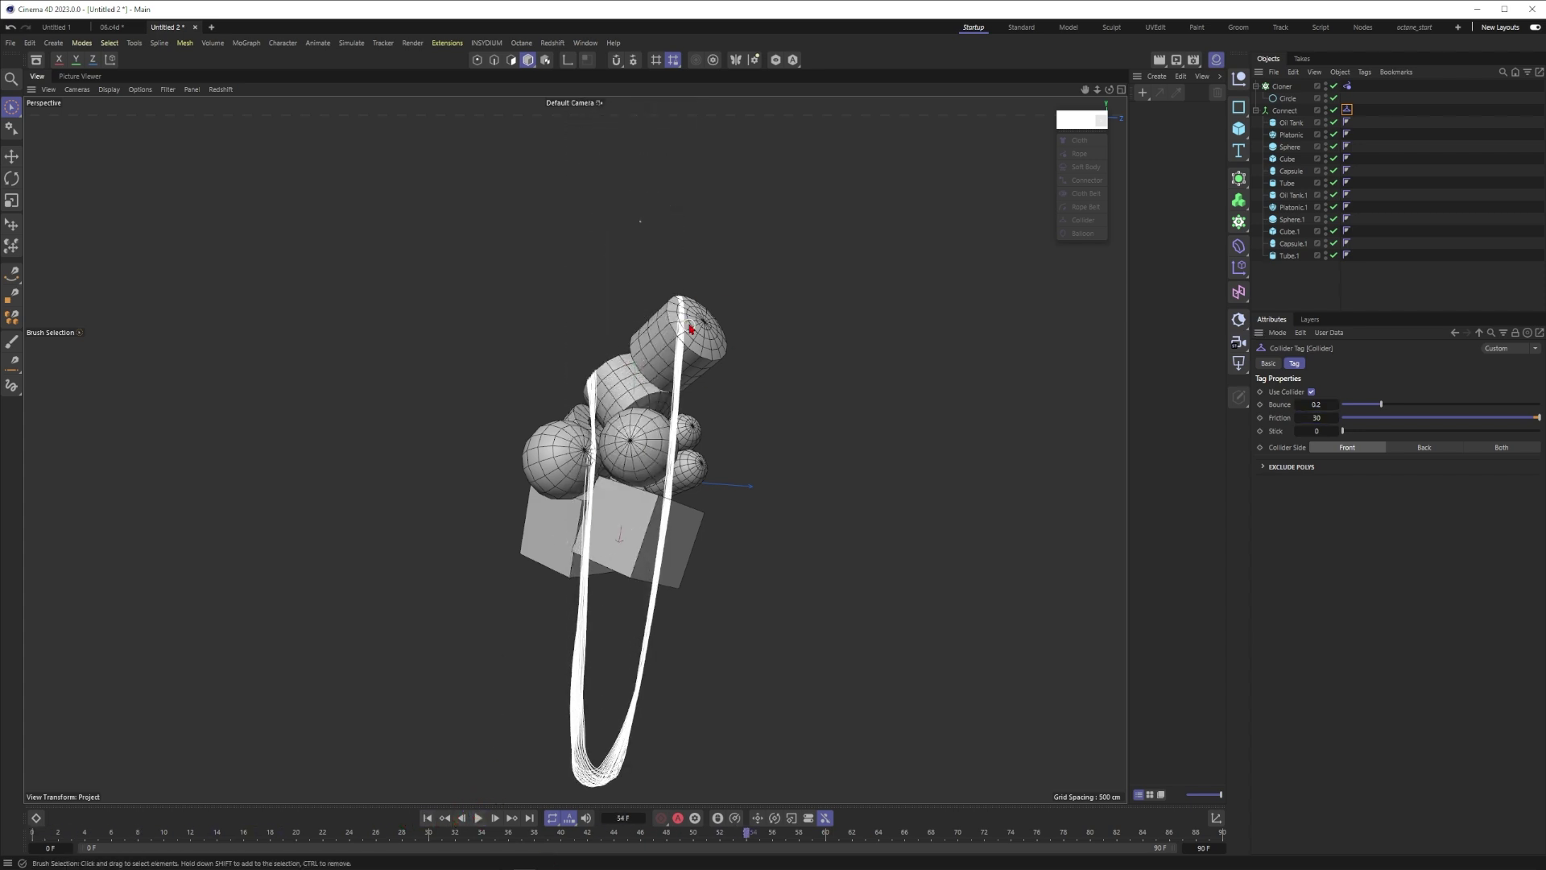
Set the friction of the Collider tag and the Rope tag to 5 and replay the simulation from the start.
{"action": "double_click", "coordinate": [1316, 417]}
{"action": "type", "text": "5"}
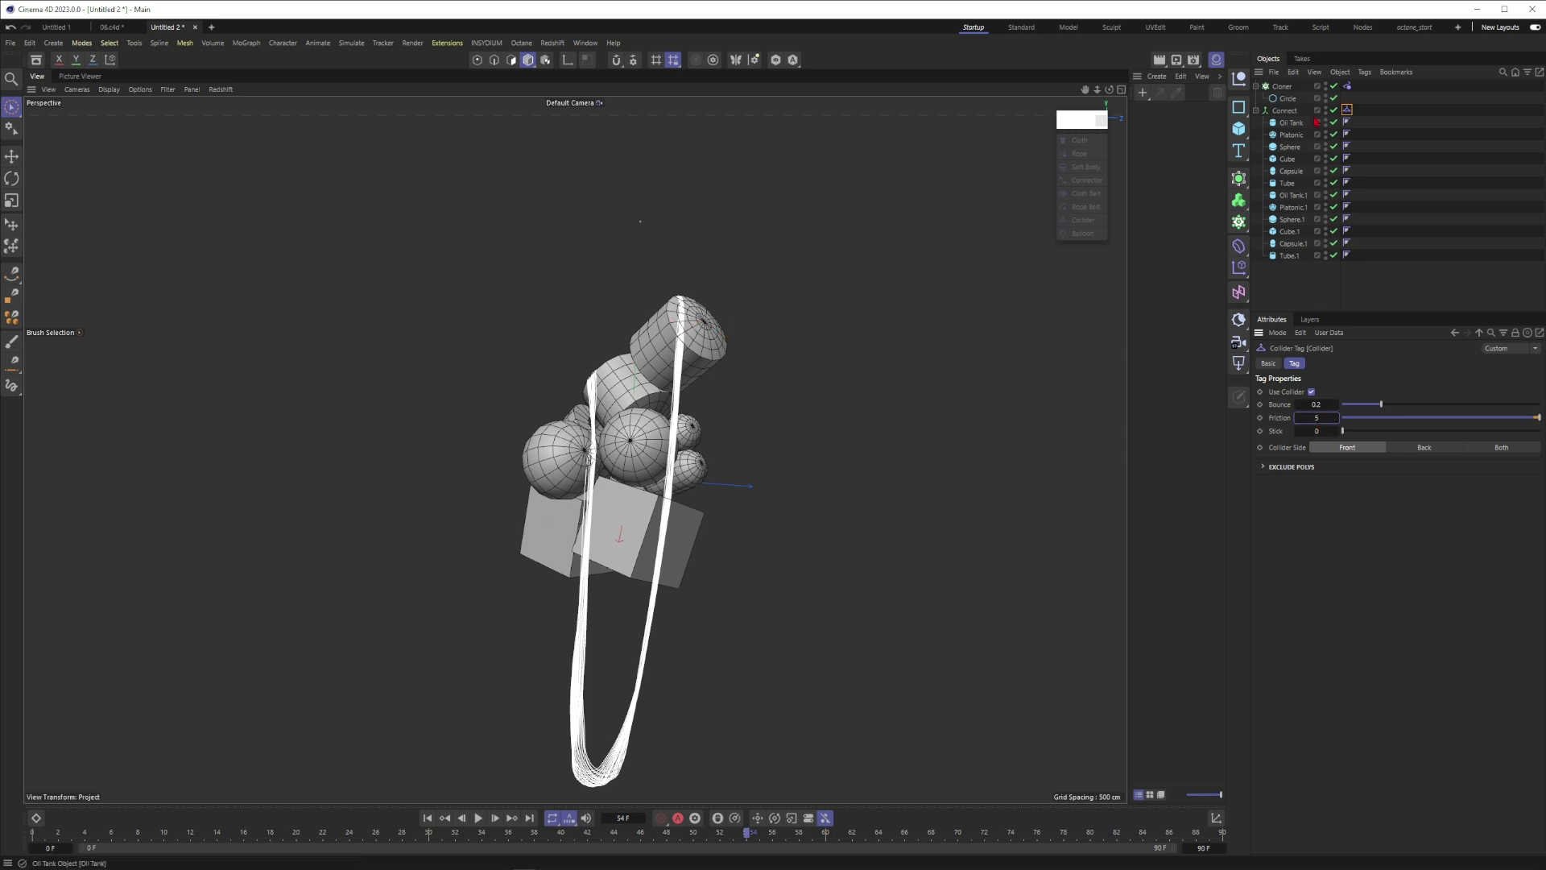
{"action": "left_click", "coordinate": [1348, 86]}
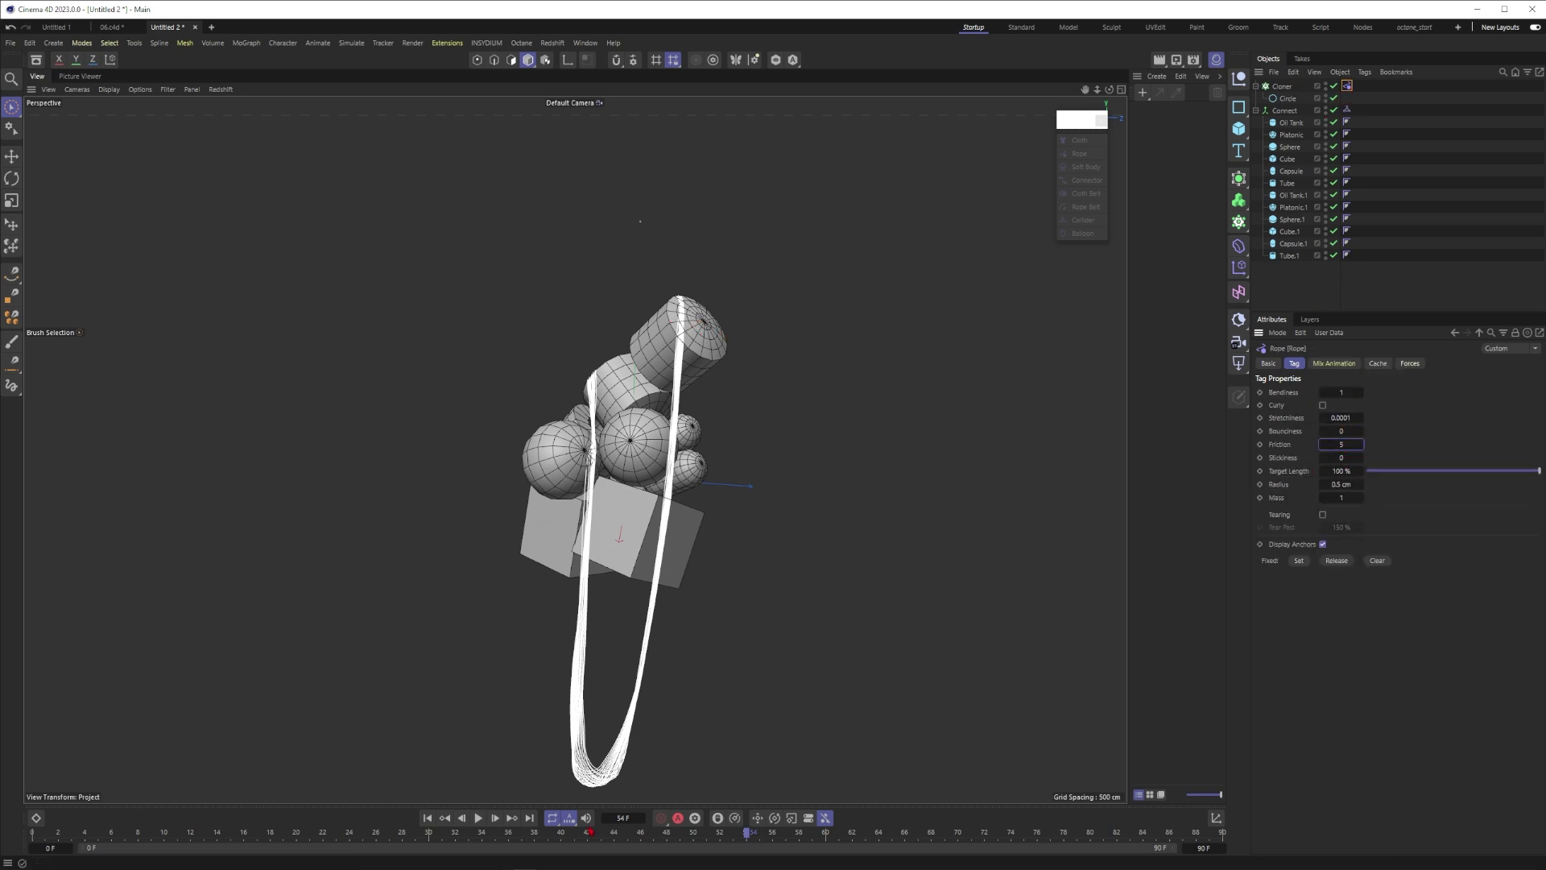
{"action": "left_click", "coordinate": [428, 818]}
{"action": "left_click", "coordinate": [479, 818]}
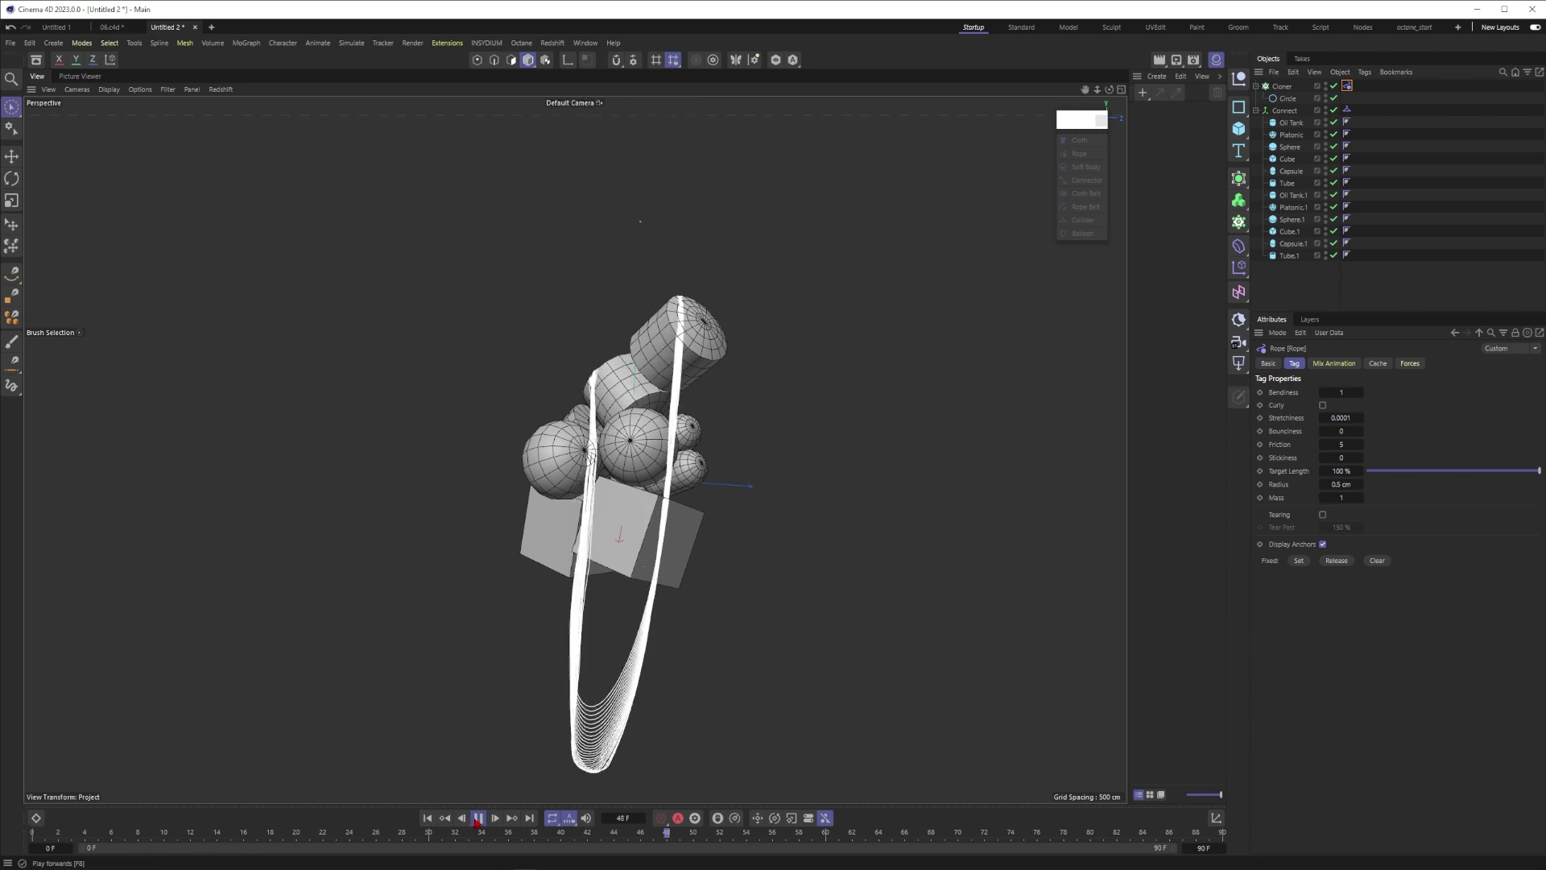
{"action": "left_click", "coordinate": [478, 818]}
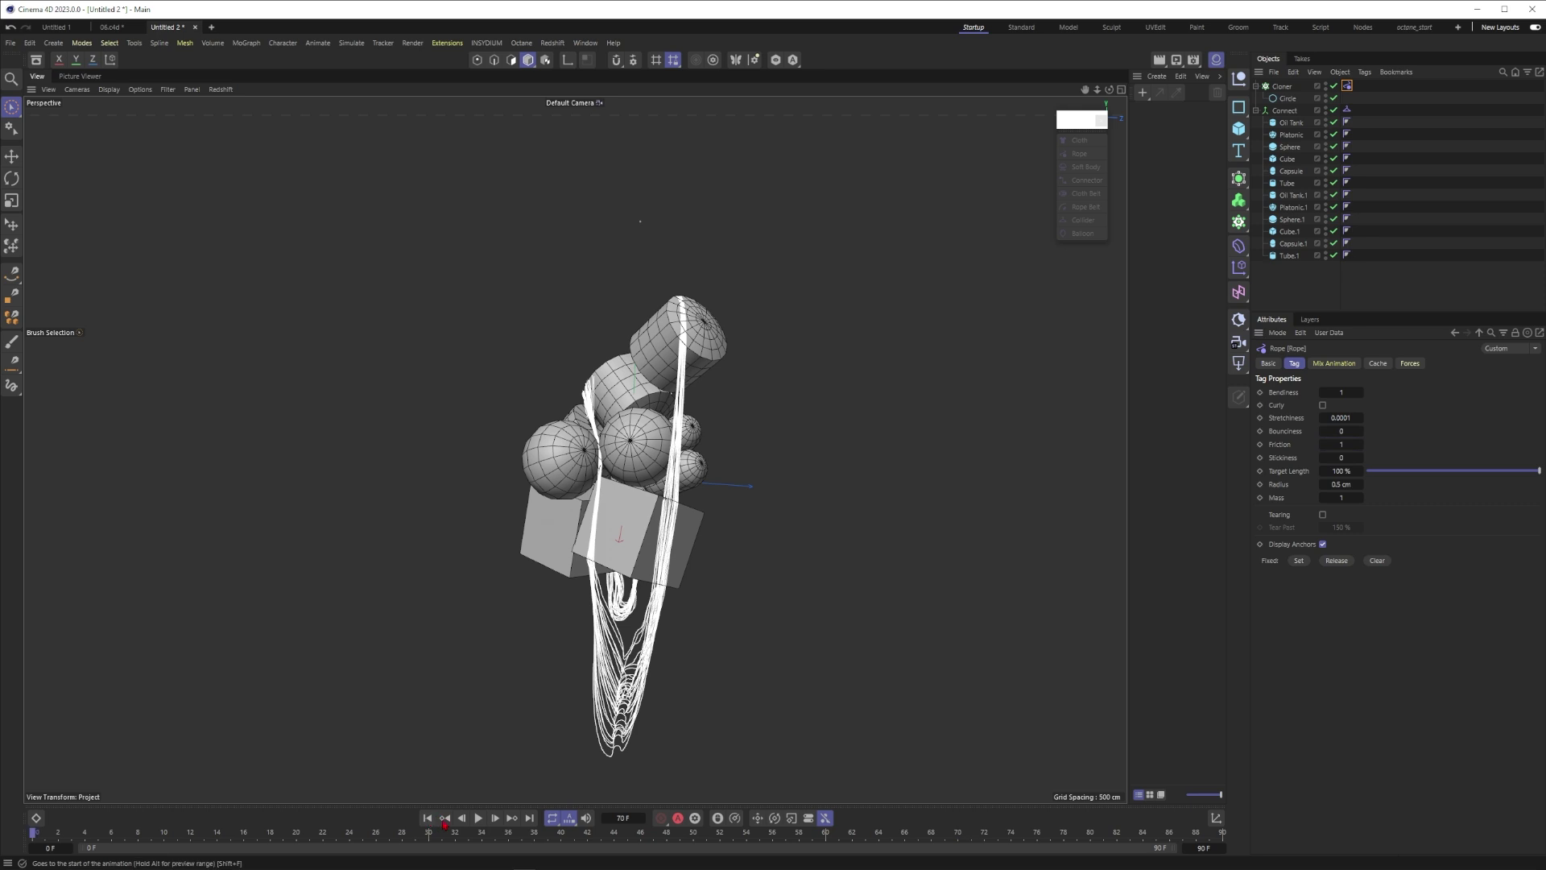
Replay the rope simulation, set the Rope tag's friction to 0.1 and play the simulation again.
{"action": "left_click", "coordinate": [427, 818]}
{"action": "left_click", "coordinate": [478, 818]}
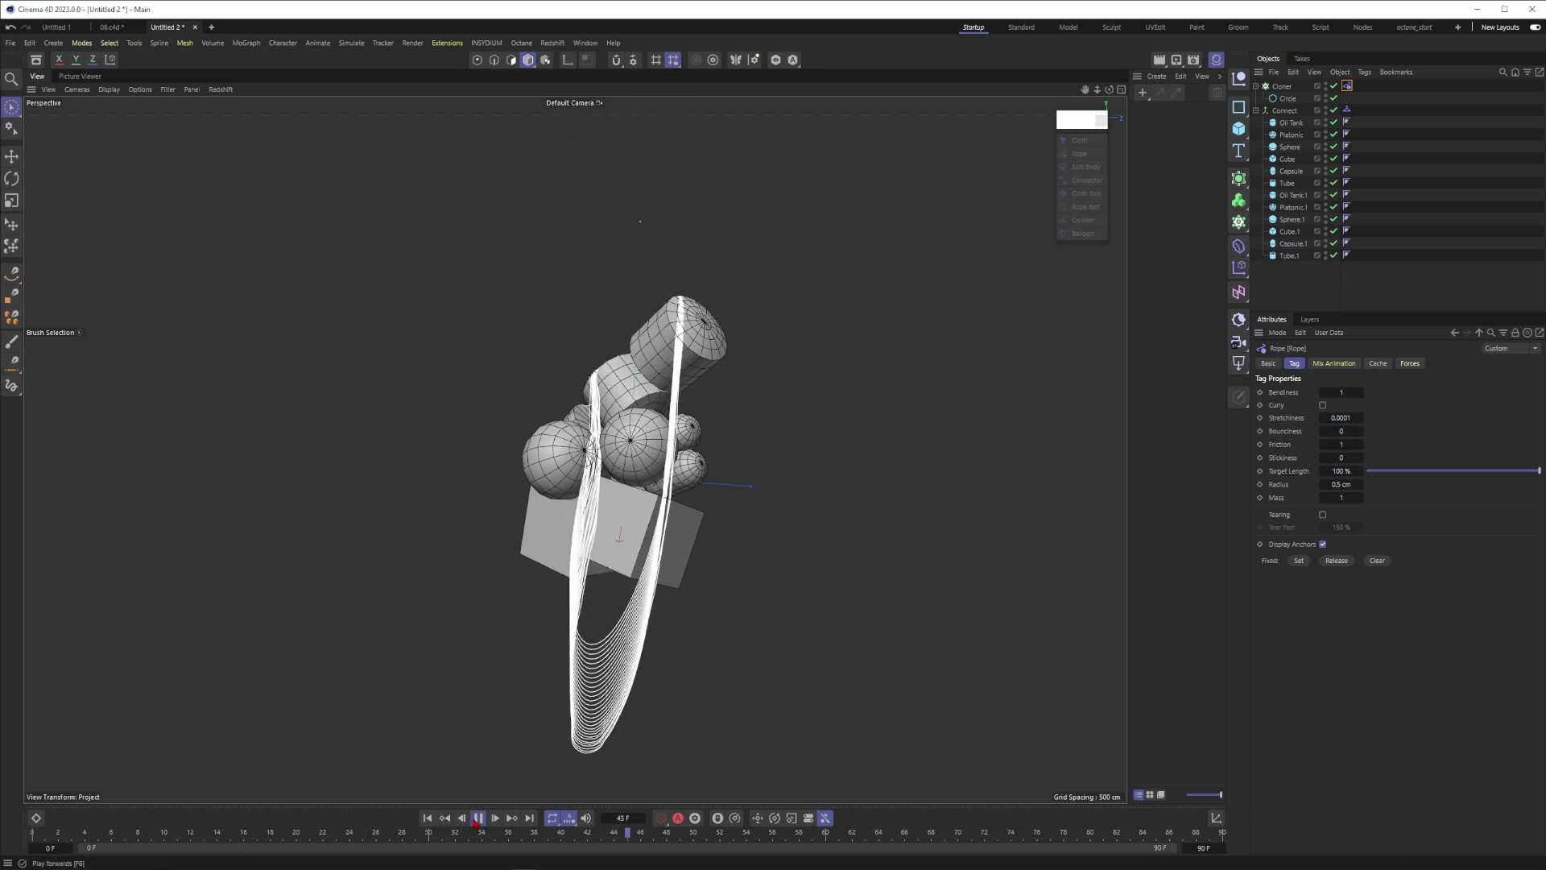
{"action": "double_click", "coordinate": [1343, 445]}
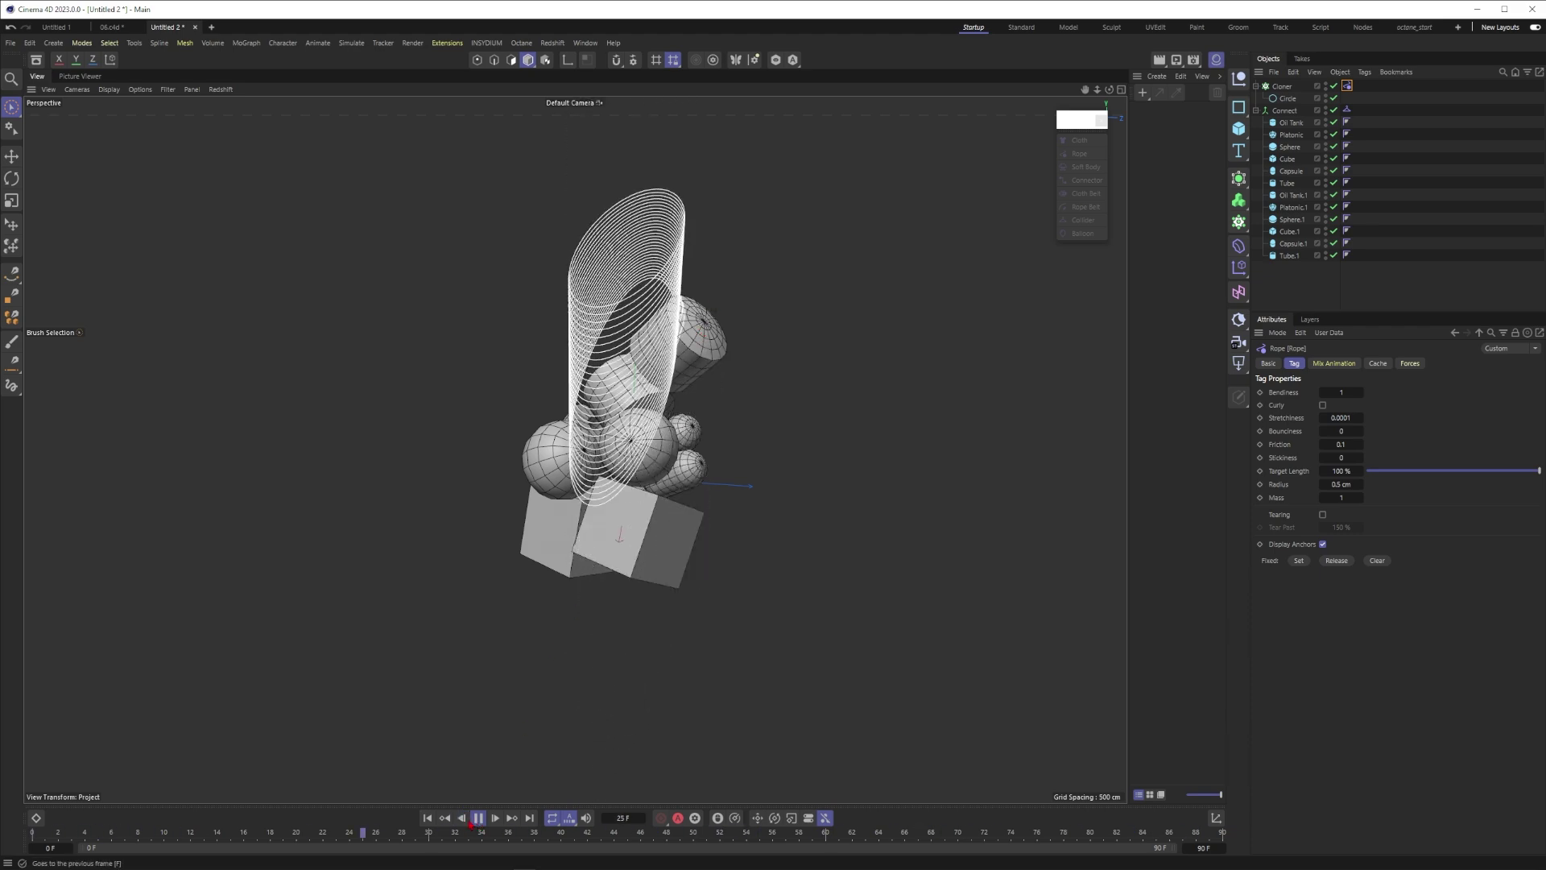
{"action": "left_click", "coordinate": [473, 821]}
{"action": "key", "text": "shift+f"}
{"action": "left_click_drag", "start_coordinate": [702, 442], "coordinate": [681, 491], "text": "alt"}
{"action": "right_click_drag", "start_coordinate": [680, 491], "coordinate": [652, 465], "text": "alt"}
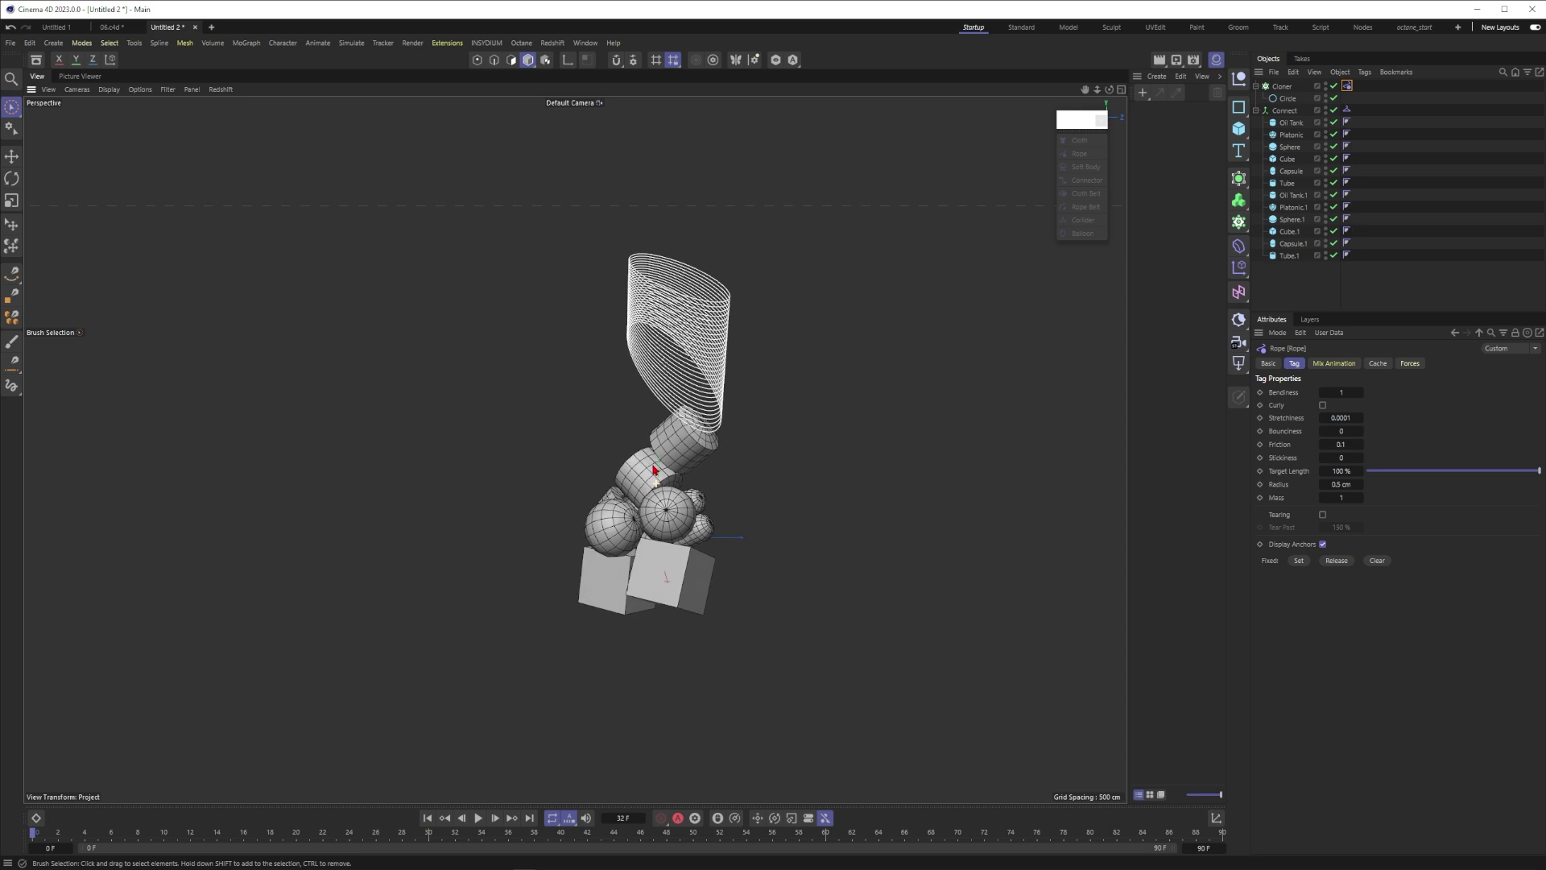
Give the Cloner a per-step heading rotation of 5° so that each cloned ring is turned relative to the previous one.
{"action": "left_click", "coordinate": [1286, 88]}
{"action": "left_click", "coordinate": [1384, 364]}
{"action": "left_click_drag", "start_coordinate": [1384, 409], "coordinate": [1381, 408]}
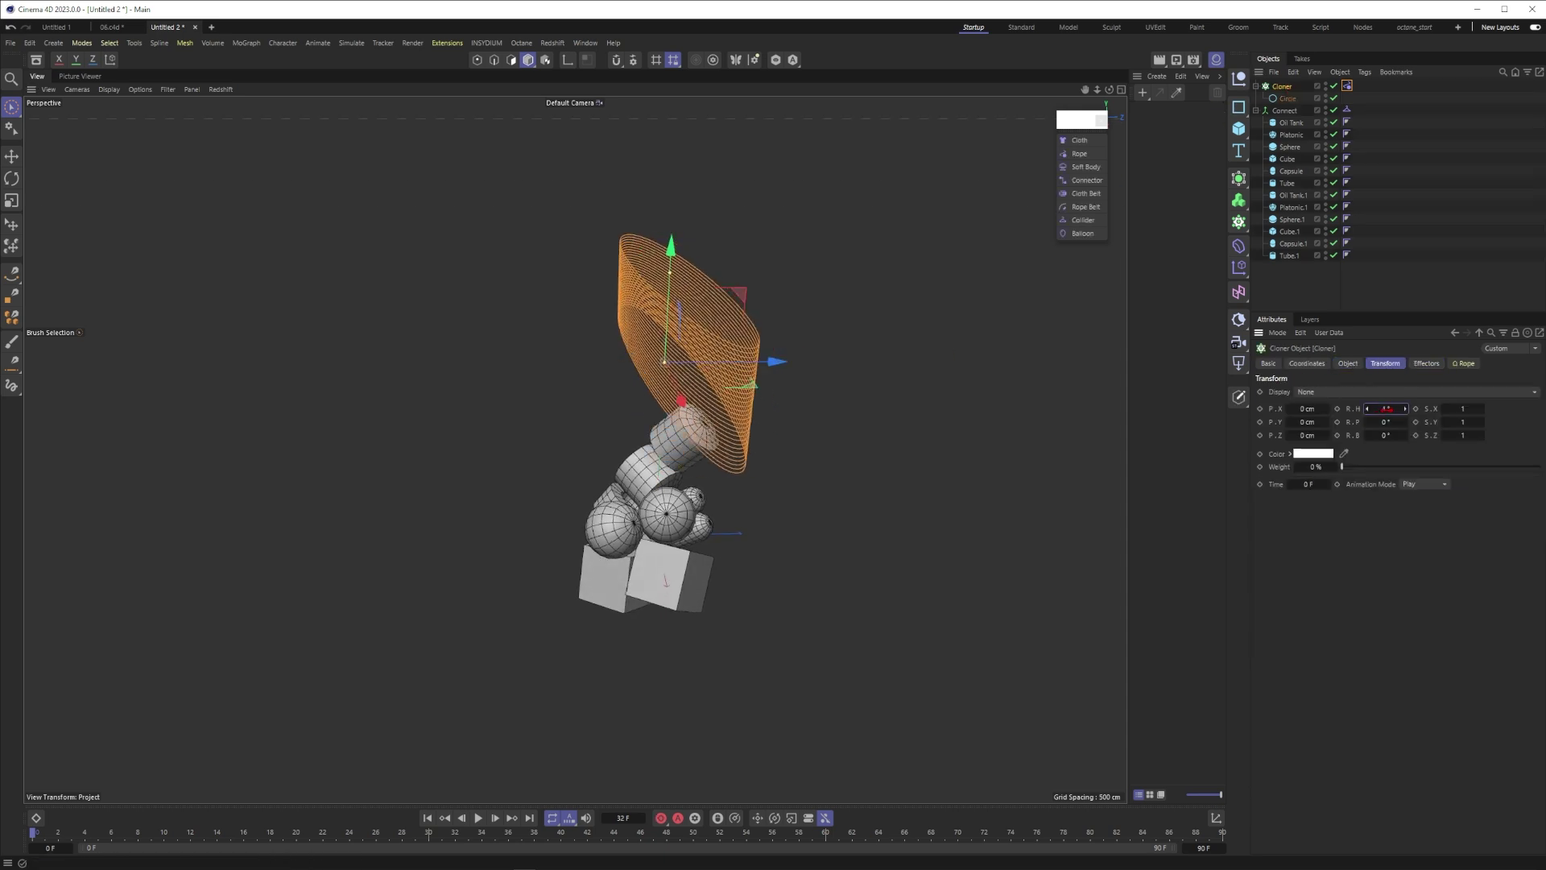
{"action": "left_click", "coordinate": [1348, 363]}
{"action": "left_click_drag", "start_coordinate": [1386, 530], "coordinate": [1386, 543]}
{"action": "key", "text": "Return"}
{"action": "left_click_drag", "start_coordinate": [636, 330], "coordinate": [666, 407], "text": "alt"}
{"action": "left_click_drag", "start_coordinate": [575, 450], "coordinate": [480, 264], "text": "alt"}
{"action": "left_click_drag", "start_coordinate": [726, 409], "coordinate": [644, 463], "text": "alt"}
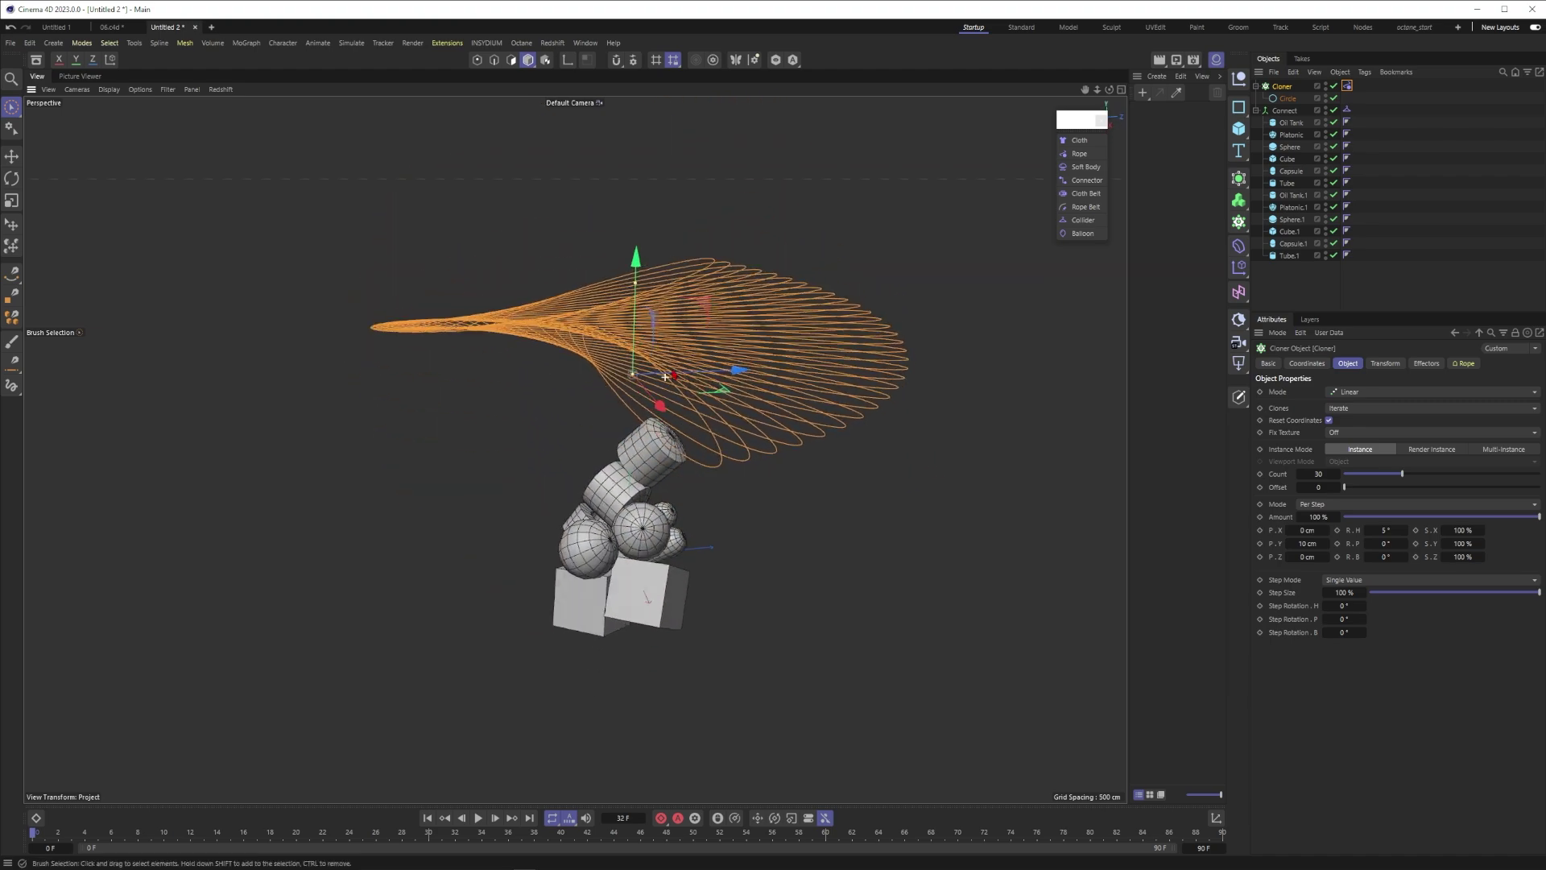
Play the simulation of the fanned-out rings and watch from different angles how they drape over the primitives.
{"action": "left_click", "coordinate": [478, 817]}
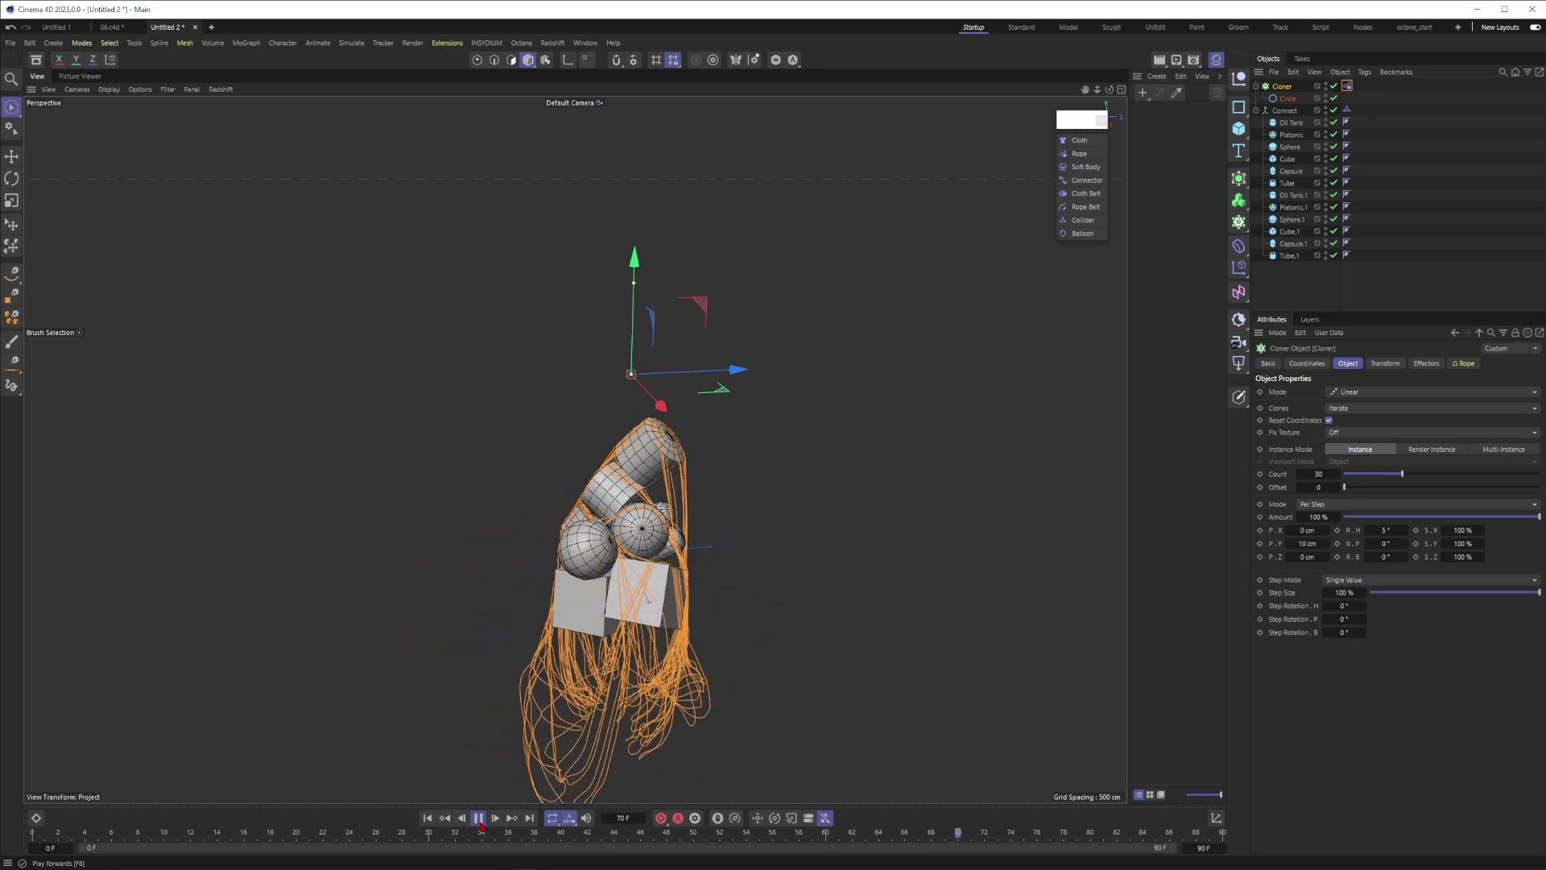
{"action": "left_click", "coordinate": [481, 817]}
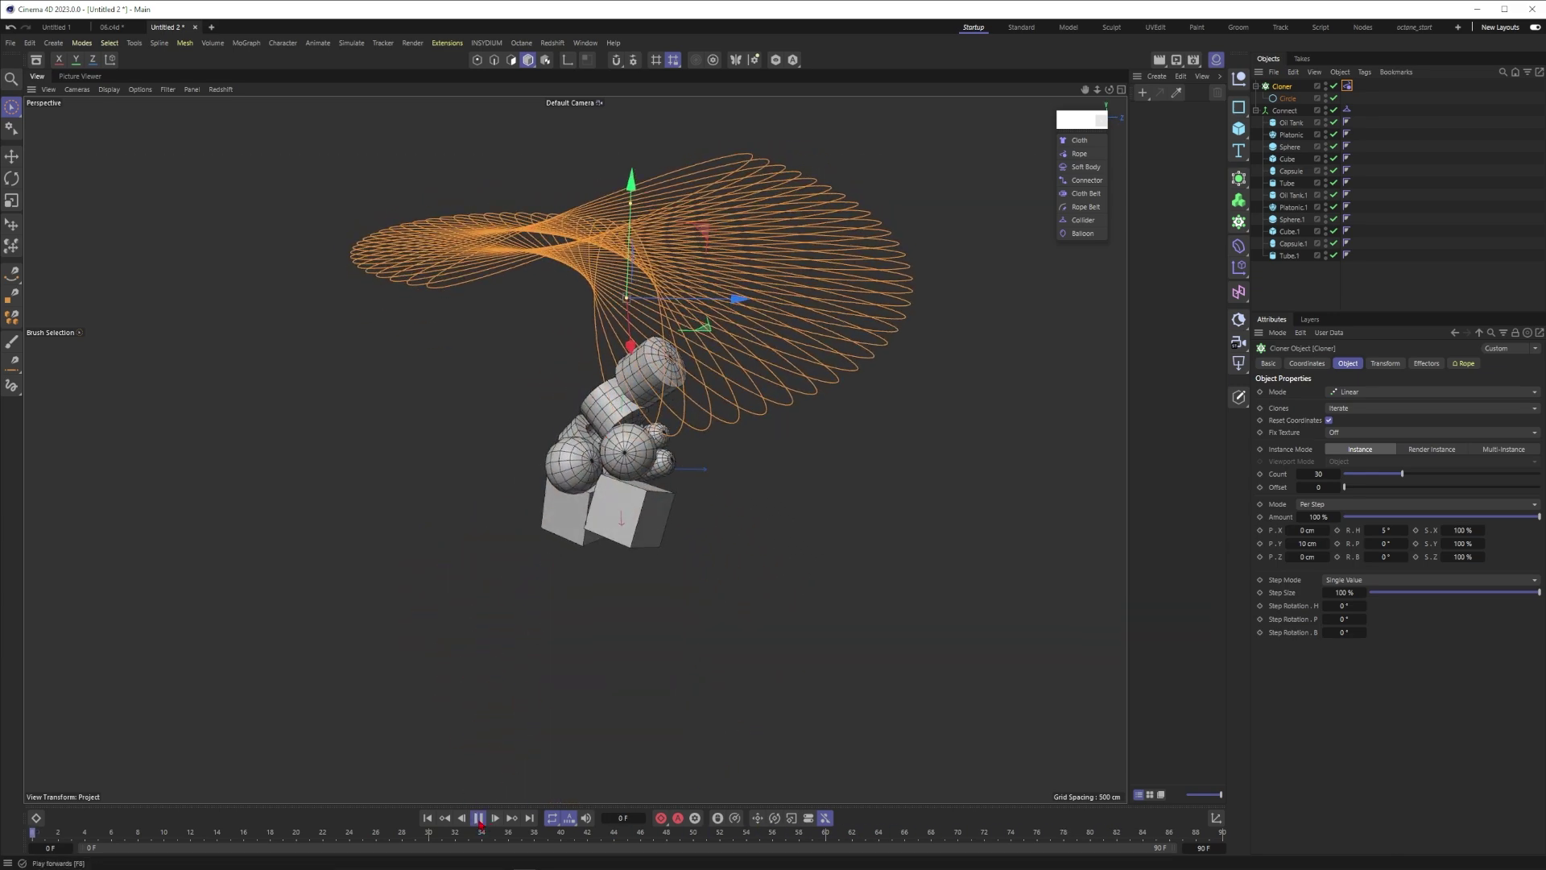
{"action": "mouse_move", "coordinate": [644, 457]}
{"action": "left_mouse_down", "text": "alt"}
{"action": "mouse_move", "coordinate": [719, 424]}
{"action": "mouse_move", "coordinate": [614, 517]}
{"action": "mouse_move", "coordinate": [622, 460]}
{"action": "left_mouse_up", "text": "alt"}
{"action": "left_click", "coordinate": [477, 817]}
{"action": "middle_click_drag", "start_coordinate": [622, 461], "coordinate": [707, 589], "text": "alt"}
Keep the simulation forces as a floating palette and add a Turbulence force with a strength of 50 cm.
{"action": "left_click", "coordinate": [1303, 288]}
{"action": "left_click", "coordinate": [352, 43]}
{"action": "mouse_move", "coordinate": [365, 65]}
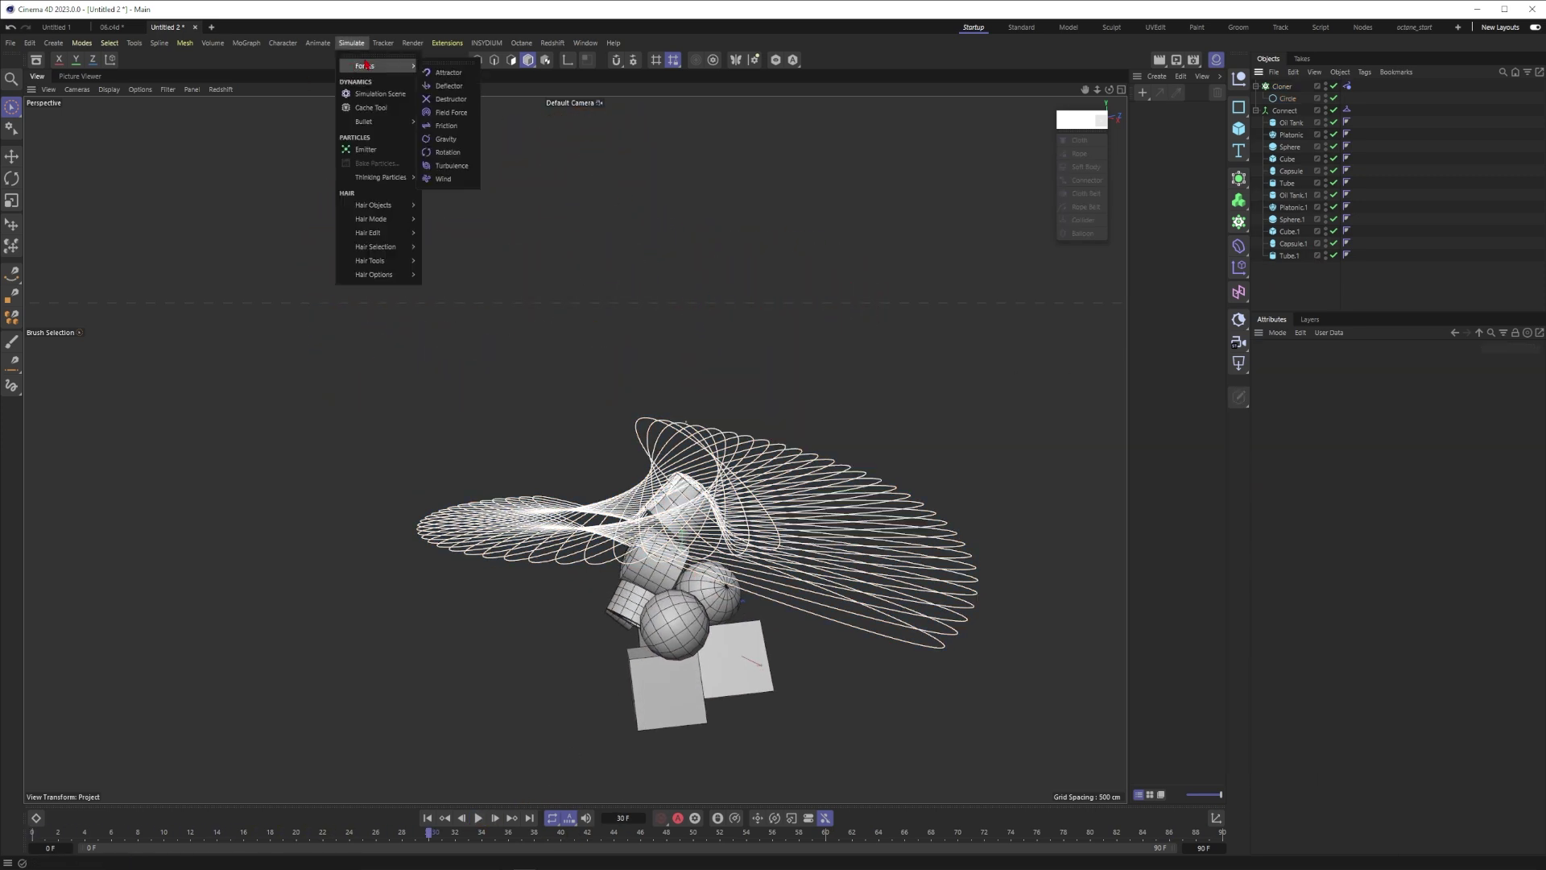
{"action": "left_click_drag", "start_coordinate": [447, 66], "coordinate": [1009, 117]}
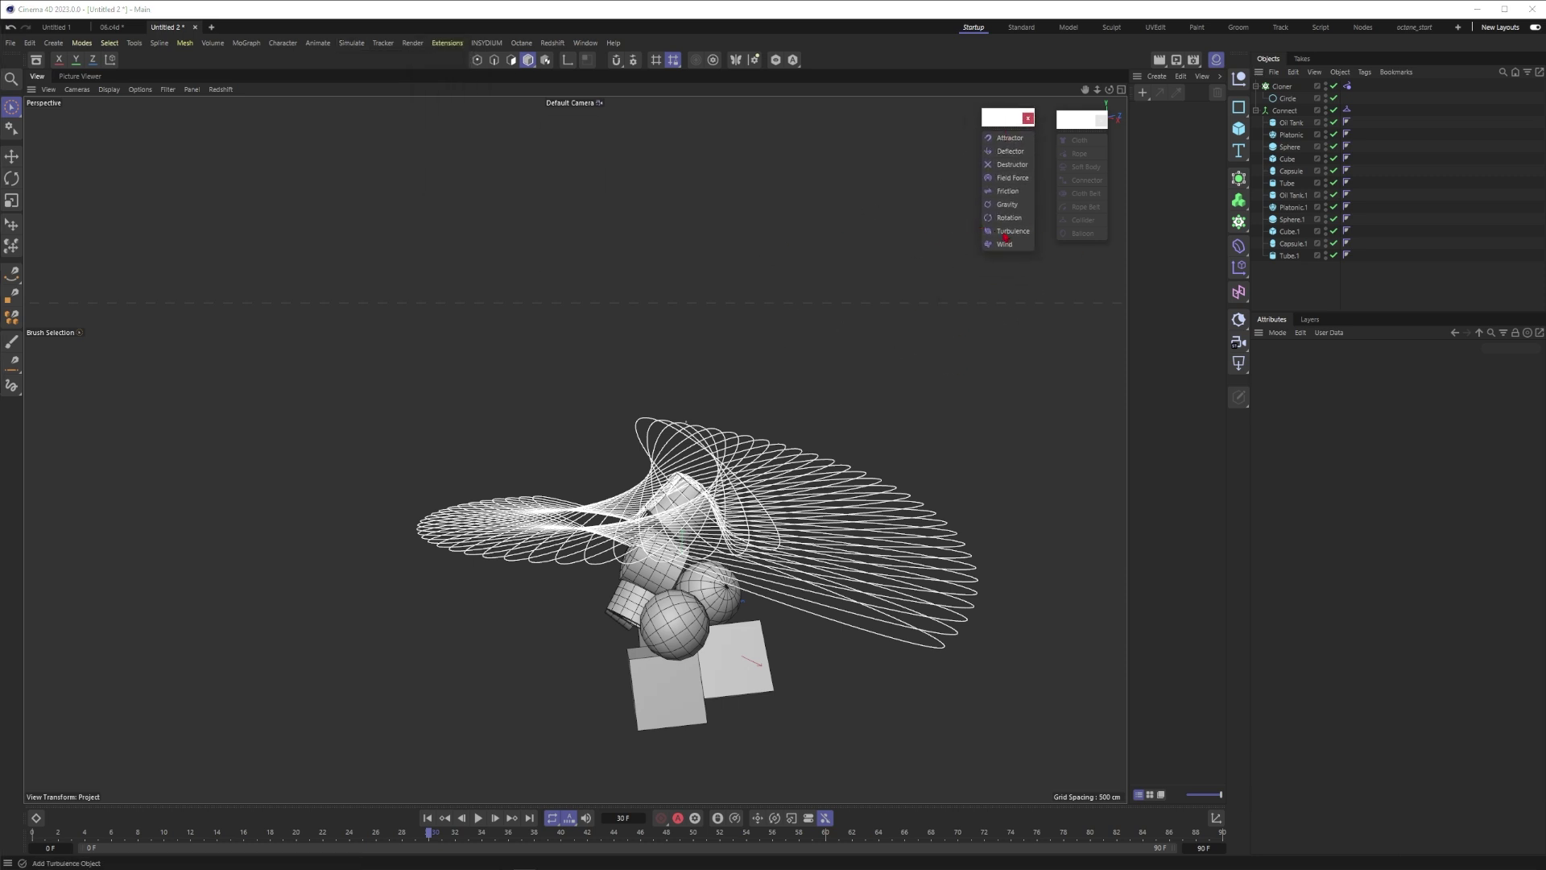
{"action": "left_click", "coordinate": [1002, 233]}
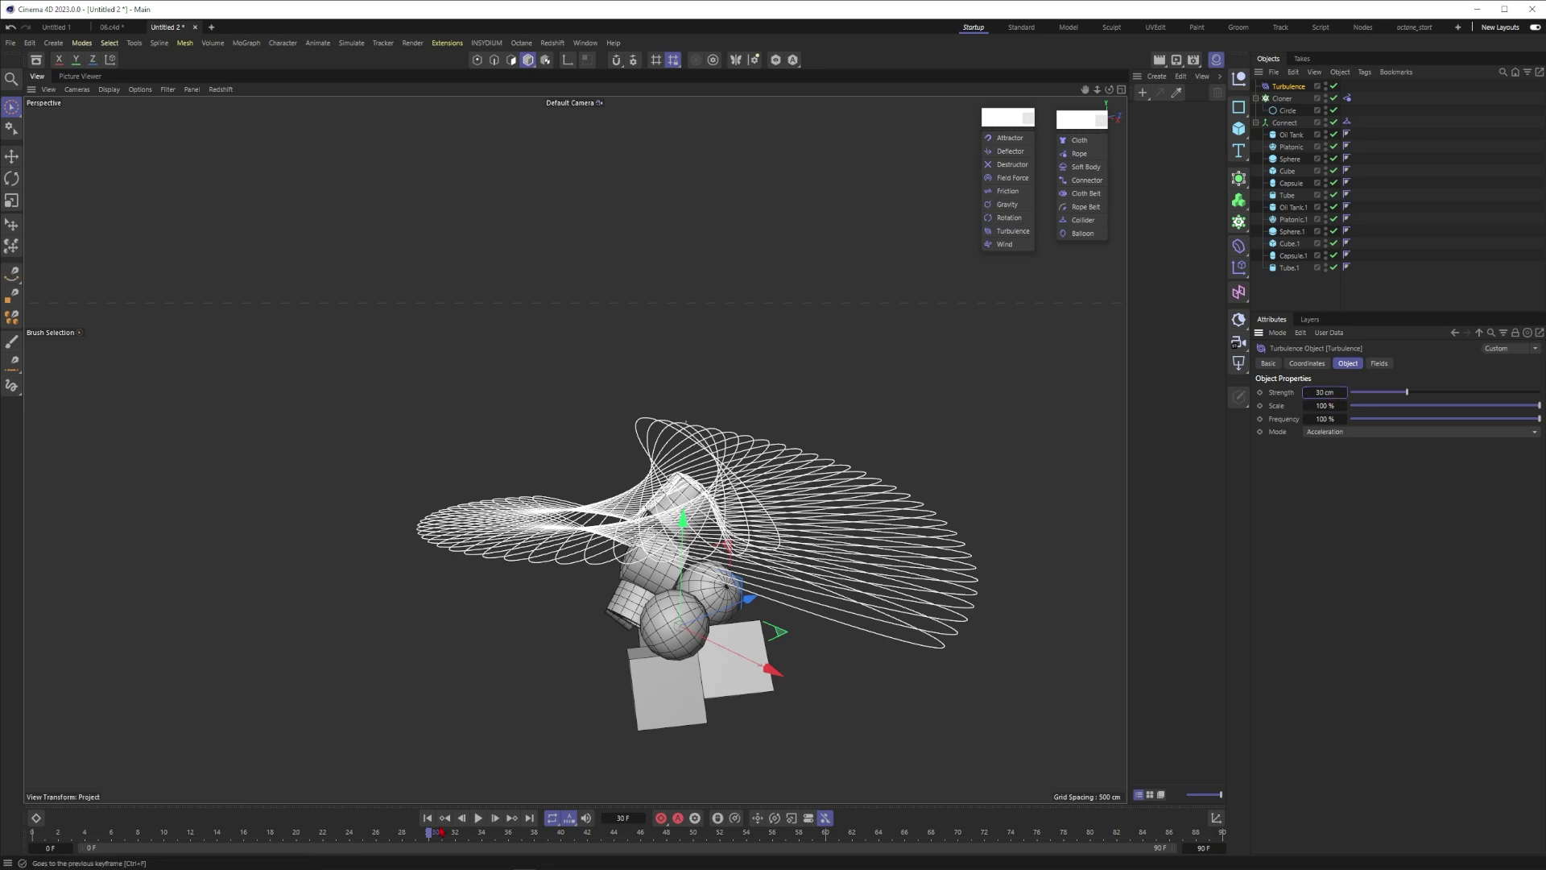
Play the rope simulation with the turbulence active and examine how the ropes move and tangle.
{"action": "left_click", "coordinate": [447, 823]}
{"action": "left_click", "coordinate": [480, 817]}
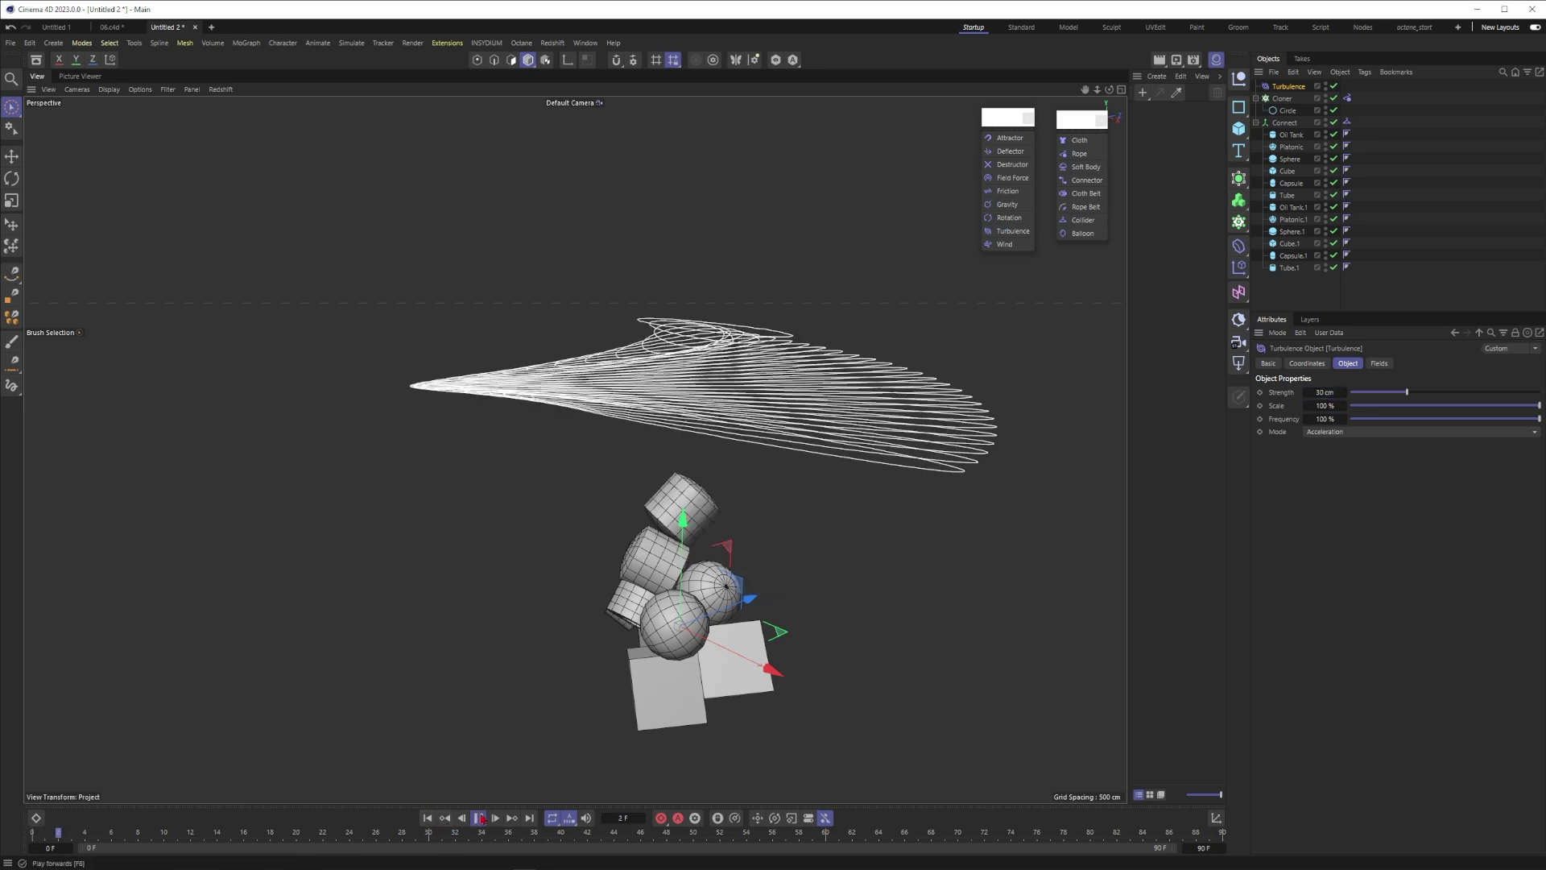
{"action": "left_click", "coordinate": [479, 819]}
{"action": "middle_click_drag", "start_coordinate": [581, 664], "coordinate": [585, 435], "text": "alt"}
{"action": "left_click_drag", "start_coordinate": [584, 434], "coordinate": [535, 443], "text": "alt"}
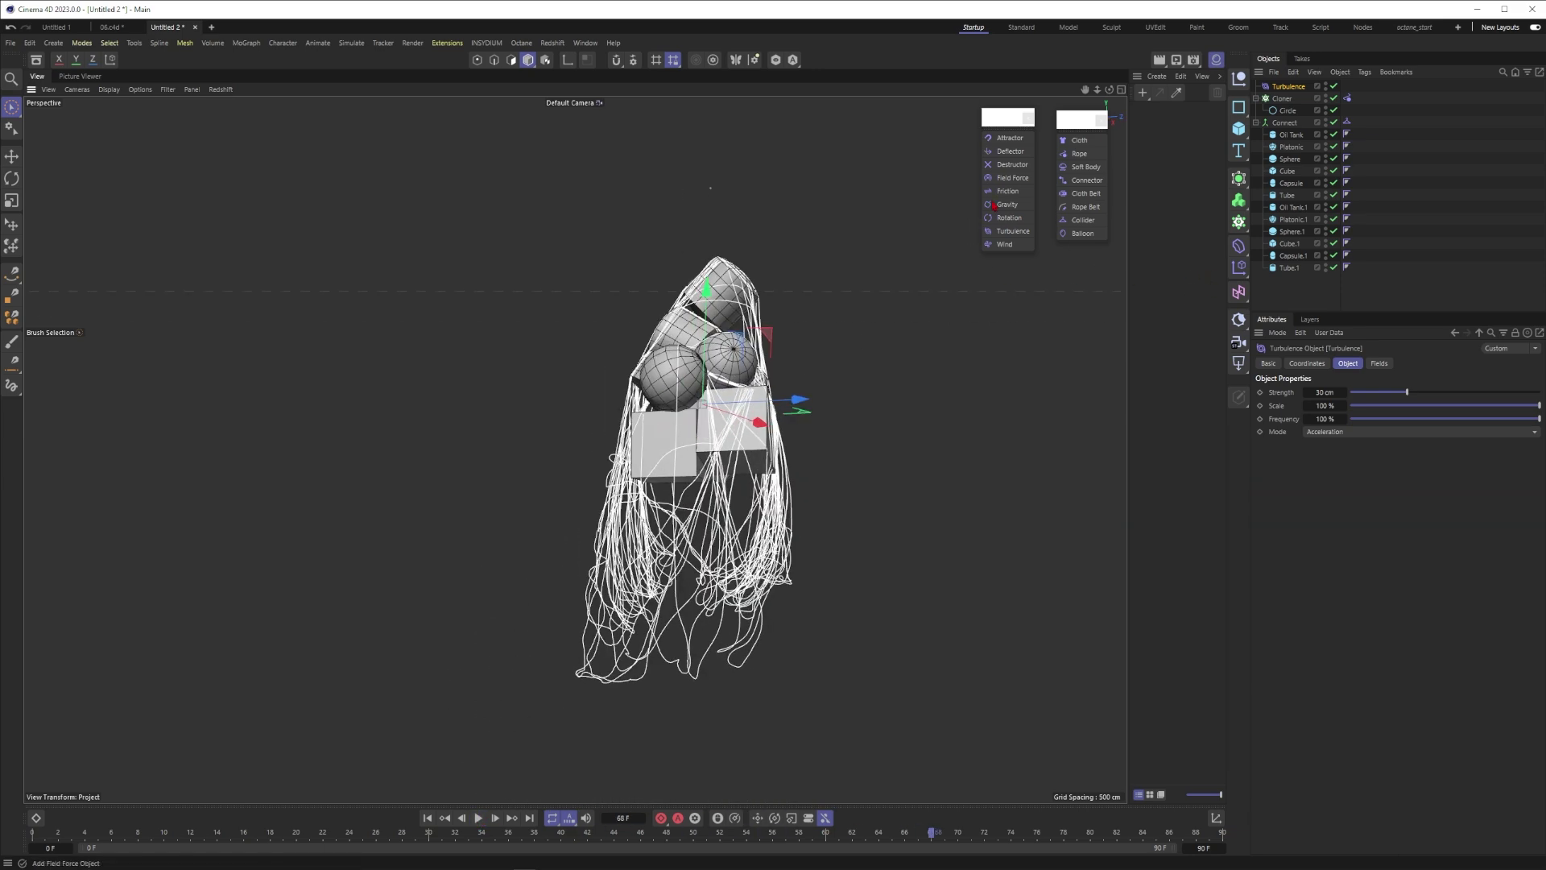
Add a Rotation force, move it below the primitives and rotate it by 90°.
{"action": "left_click", "coordinate": [1013, 218]}
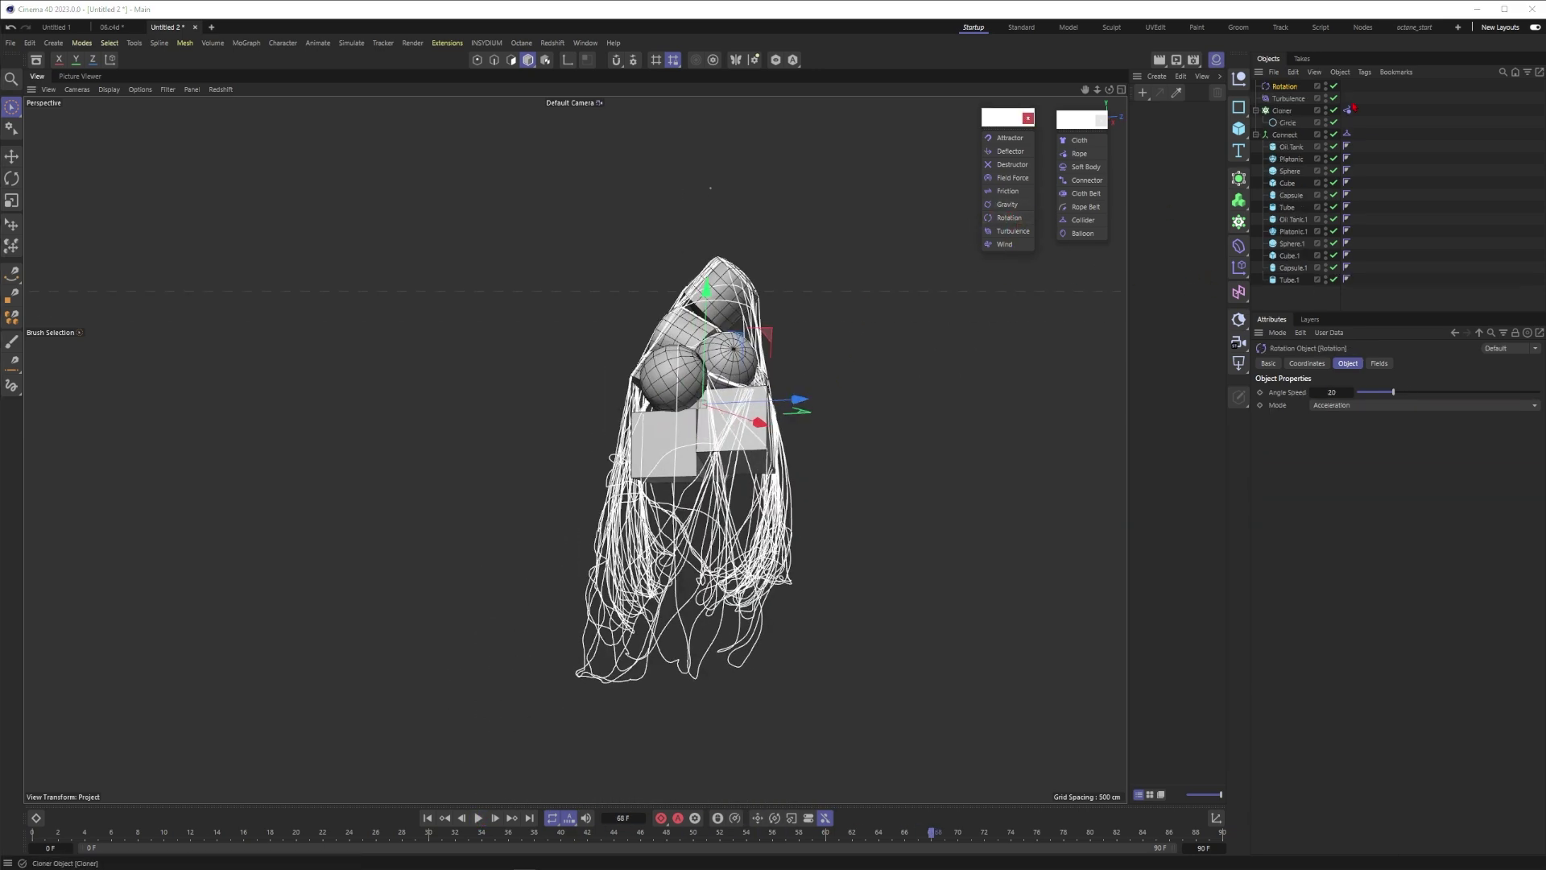
{"action": "left_click_drag", "start_coordinate": [712, 427], "coordinate": [577, 445], "text": "alt"}
{"action": "left_click_drag", "start_coordinate": [752, 297], "coordinate": [745, 390]}
{"action": "left_click_drag", "start_coordinate": [755, 457], "coordinate": [790, 423], "text": "alt"}
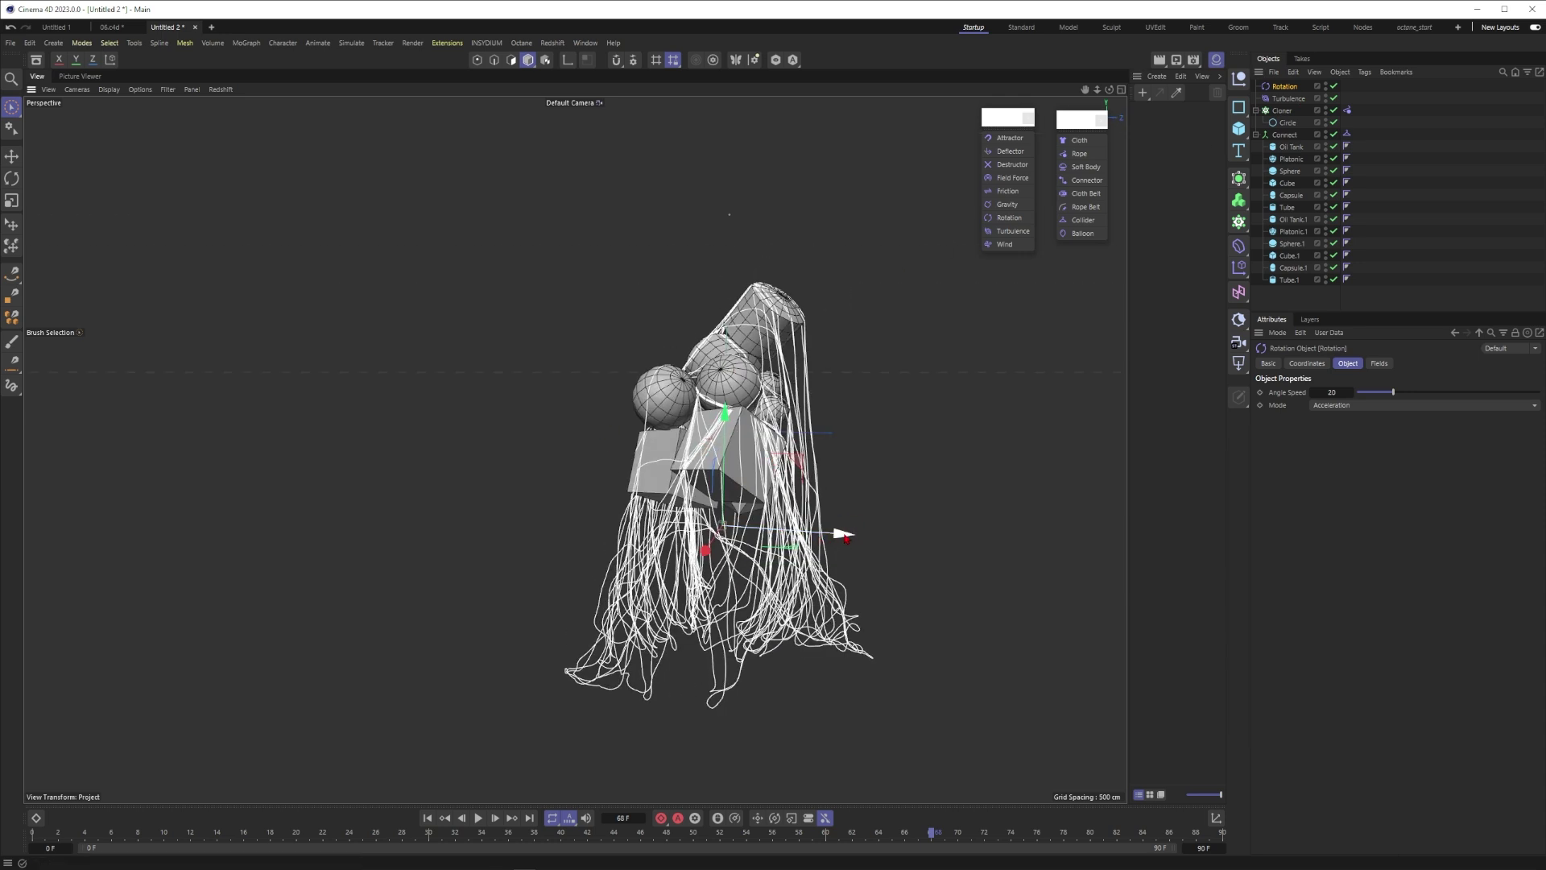
{"action": "key", "text": "r"}
{"action": "left_click_drag", "start_coordinate": [769, 478], "coordinate": [706, 479]}
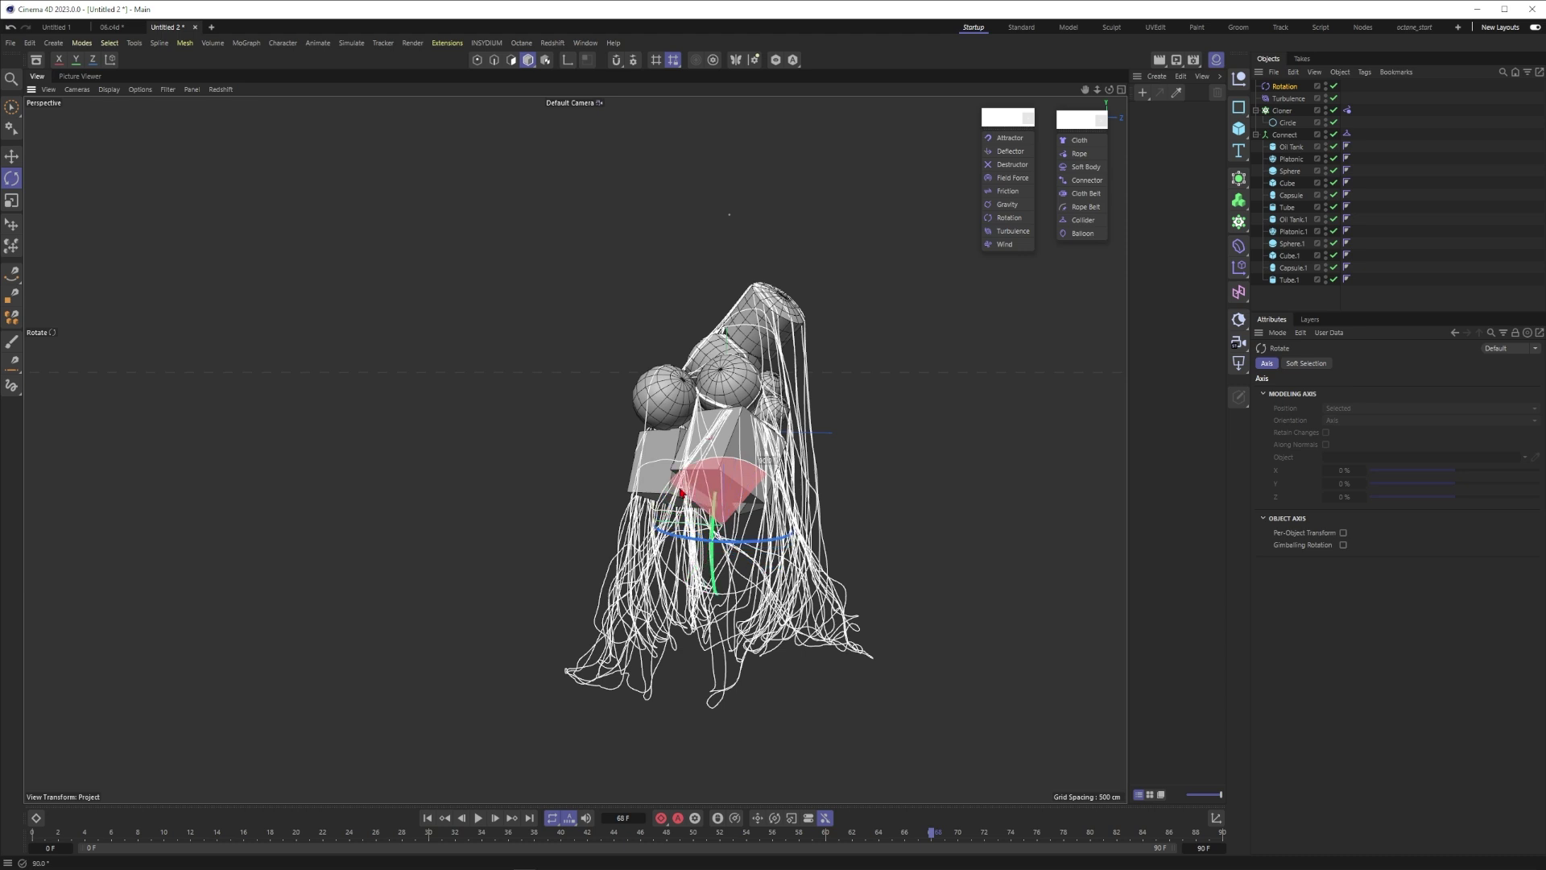
{"action": "key", "text": "space"}
Play the simulation with the Rotation force and examine from several angles and up close how the ropes wrap around the primitives.
{"action": "mouse_move", "coordinate": [588, 507]}
{"action": "left_mouse_down", "text": "alt"}
{"action": "mouse_move", "coordinate": [624, 537]}
{"action": "mouse_move", "coordinate": [689, 541]}
{"action": "left_mouse_up", "text": "alt"}
{"action": "left_click", "coordinate": [429, 818]}
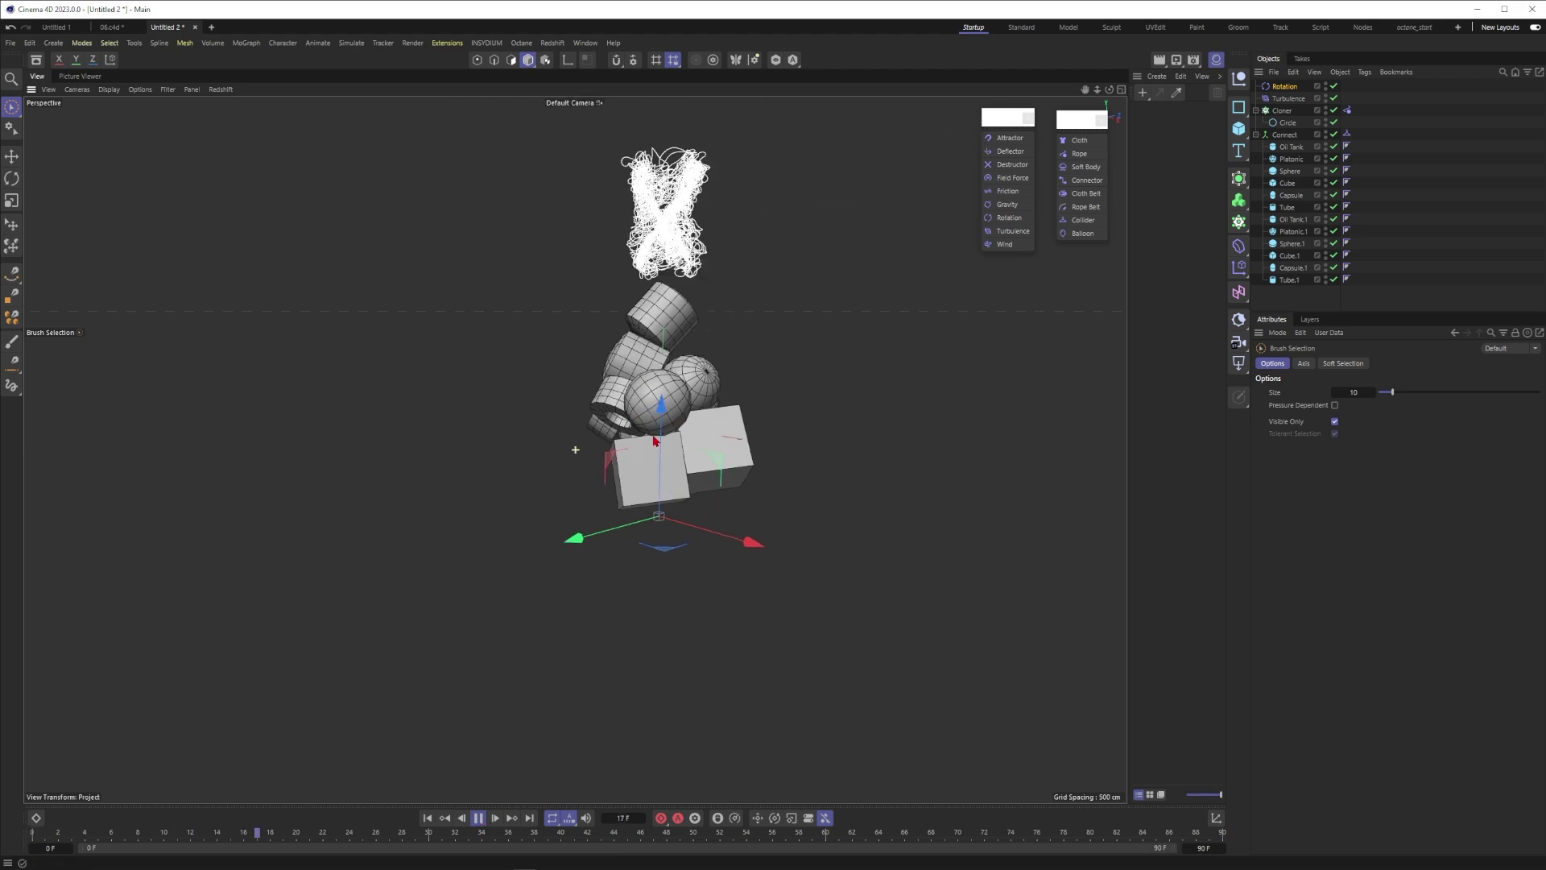
{"action": "scroll", "coordinate": [678, 436], "scroll_direction": "up", "scroll_amount": 5}
{"action": "left_click_drag", "start_coordinate": [715, 420], "coordinate": [680, 443], "text": "alt"}
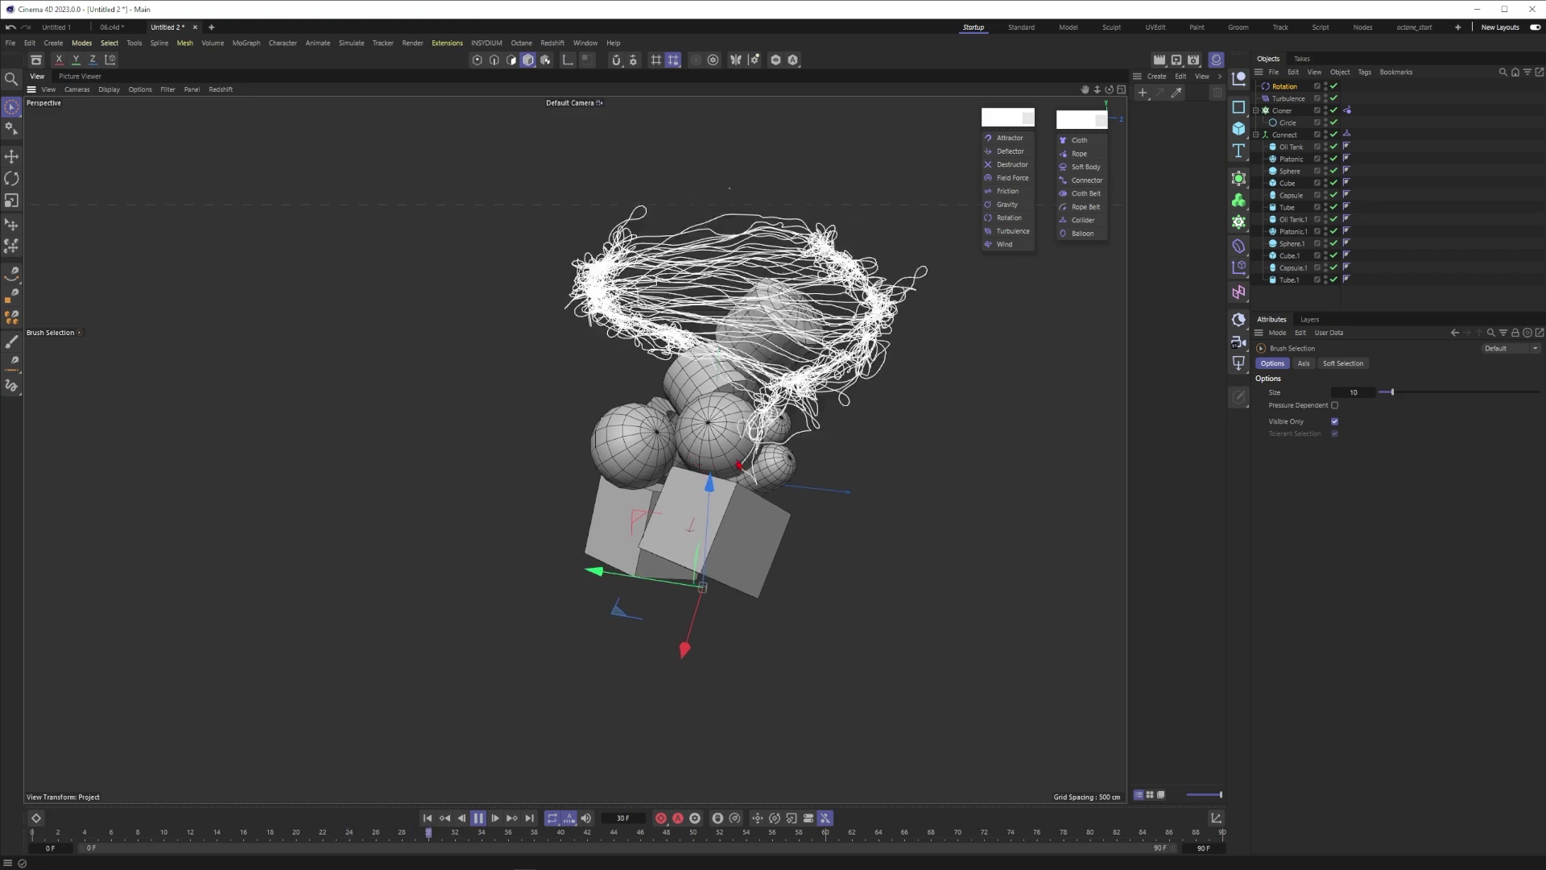
{"action": "left_click", "coordinate": [483, 820]}
{"action": "scroll", "coordinate": [857, 514], "scroll_direction": "up", "scroll_amount": 6}
{"action": "left_click_drag", "start_coordinate": [900, 533], "coordinate": [673, 517], "text": "alt"}
{"action": "scroll", "coordinate": [846, 519], "scroll_direction": "down", "scroll_amount": 6}
{"action": "scroll", "coordinate": [752, 482], "scroll_direction": "down", "scroll_amount": 5}
{"action": "left_click", "coordinate": [1282, 111]}
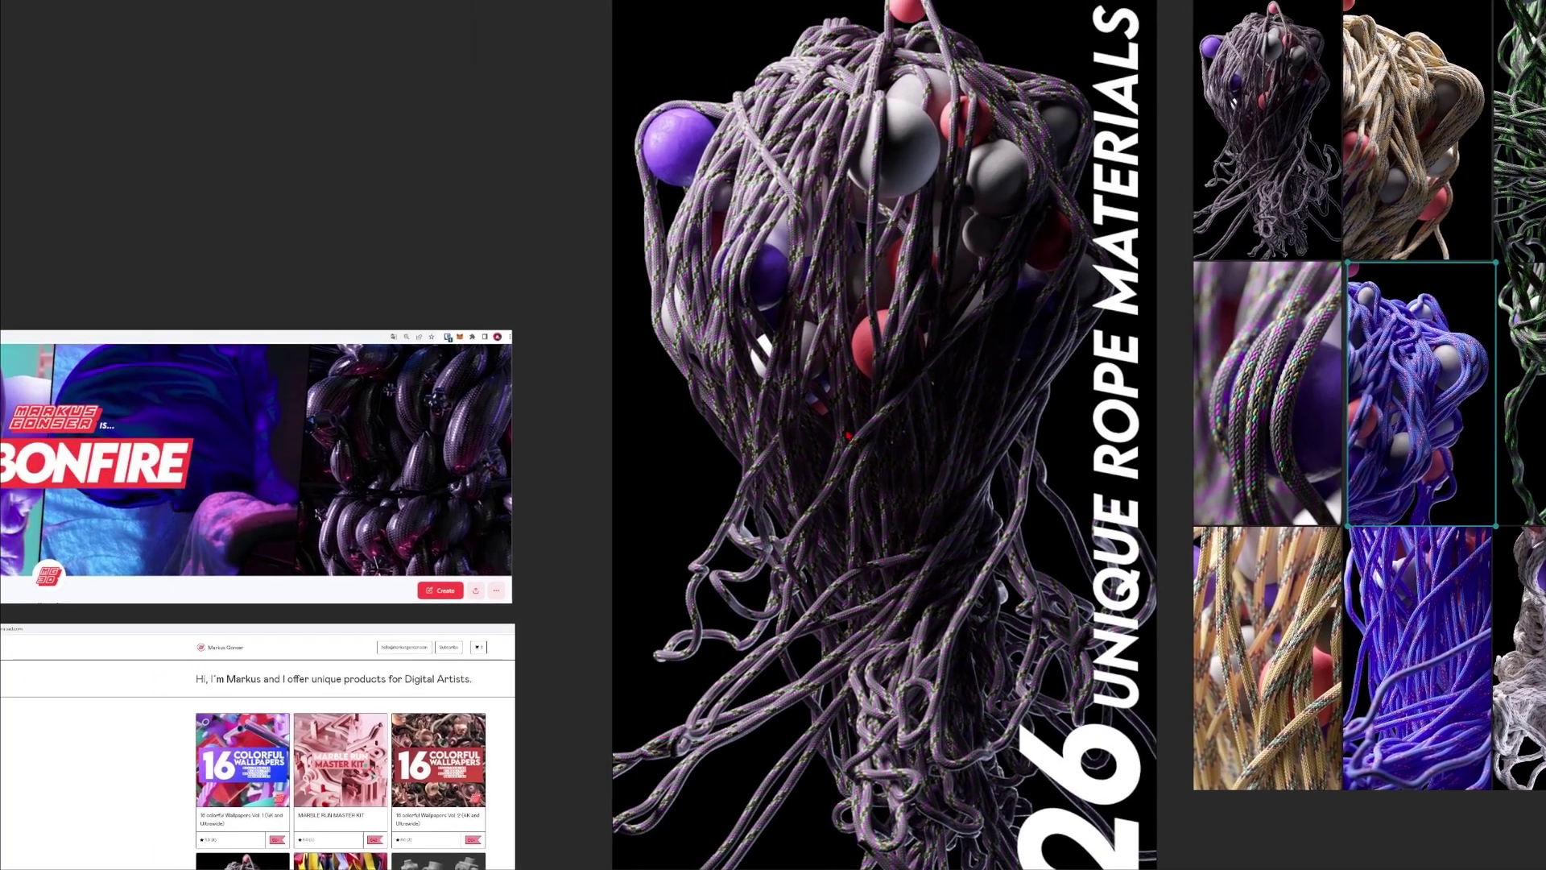
Look over the rope renders, switch to the browser and view the creator's 3dbonfire Patreon page, Gumroad shop and Instagram profile.
{"action": "scroll", "coordinate": [808, 408], "scroll_direction": "down", "scroll_amount": 2}
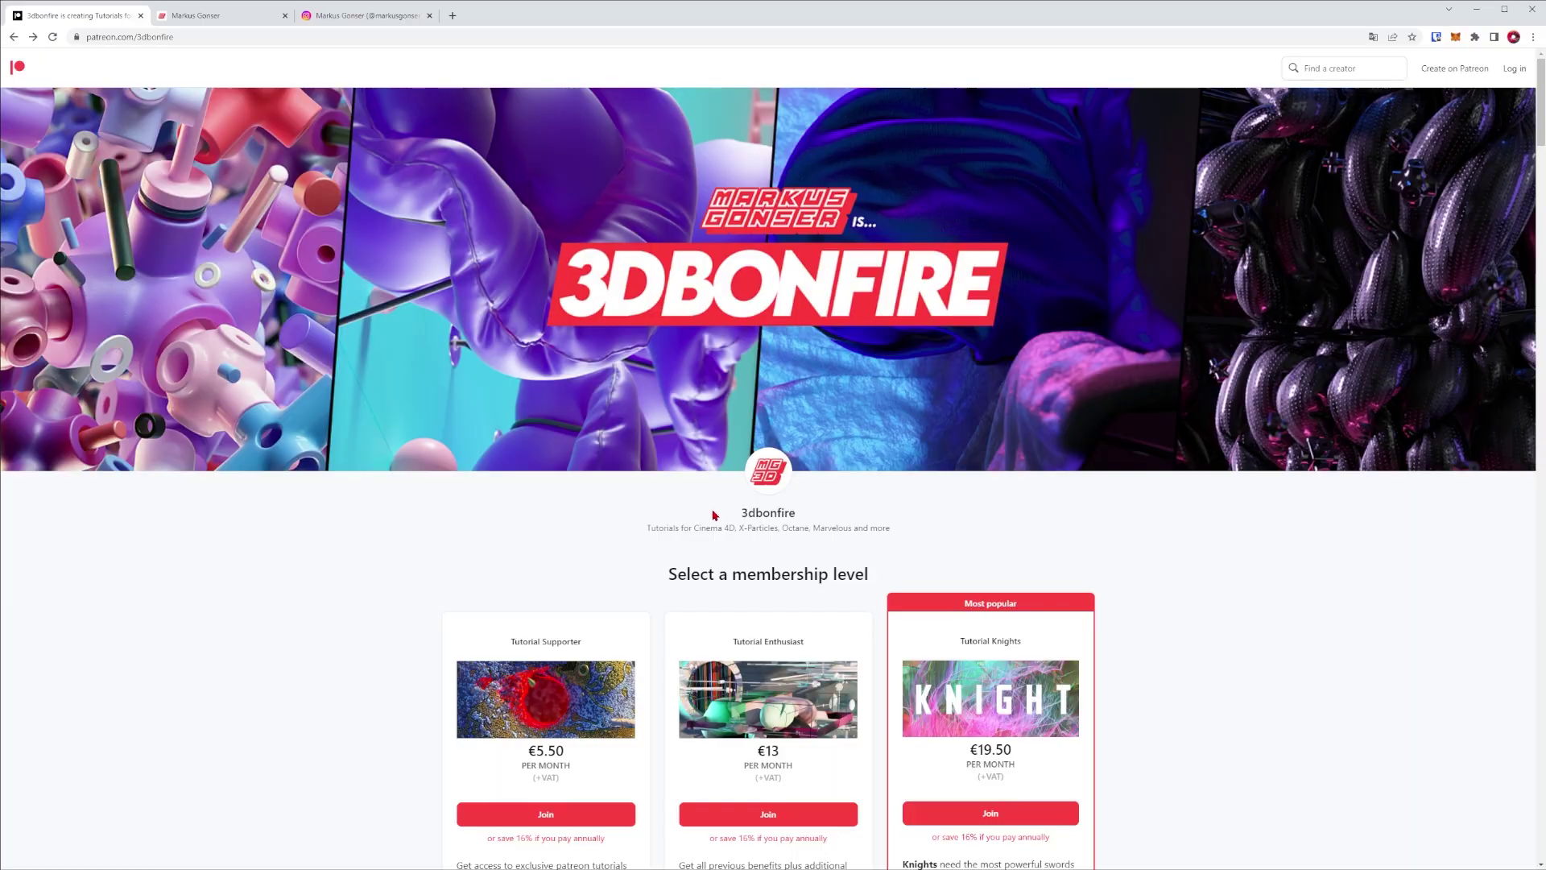
{"action": "left_click", "coordinate": [175, 33]}
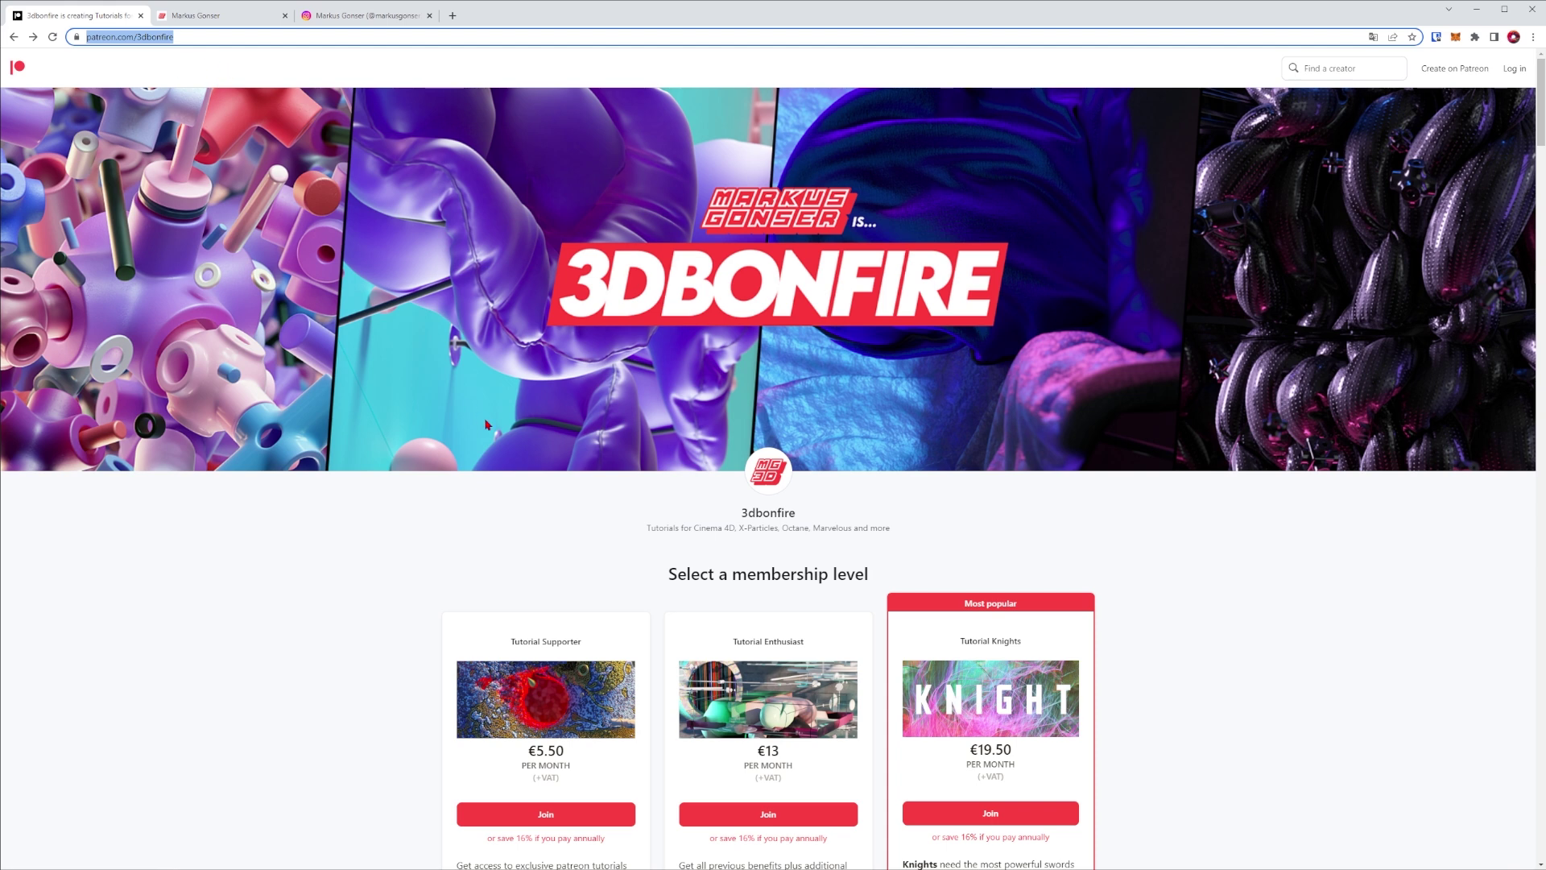
{"action": "scroll", "coordinate": [659, 547], "scroll_direction": "down", "scroll_amount": 2}
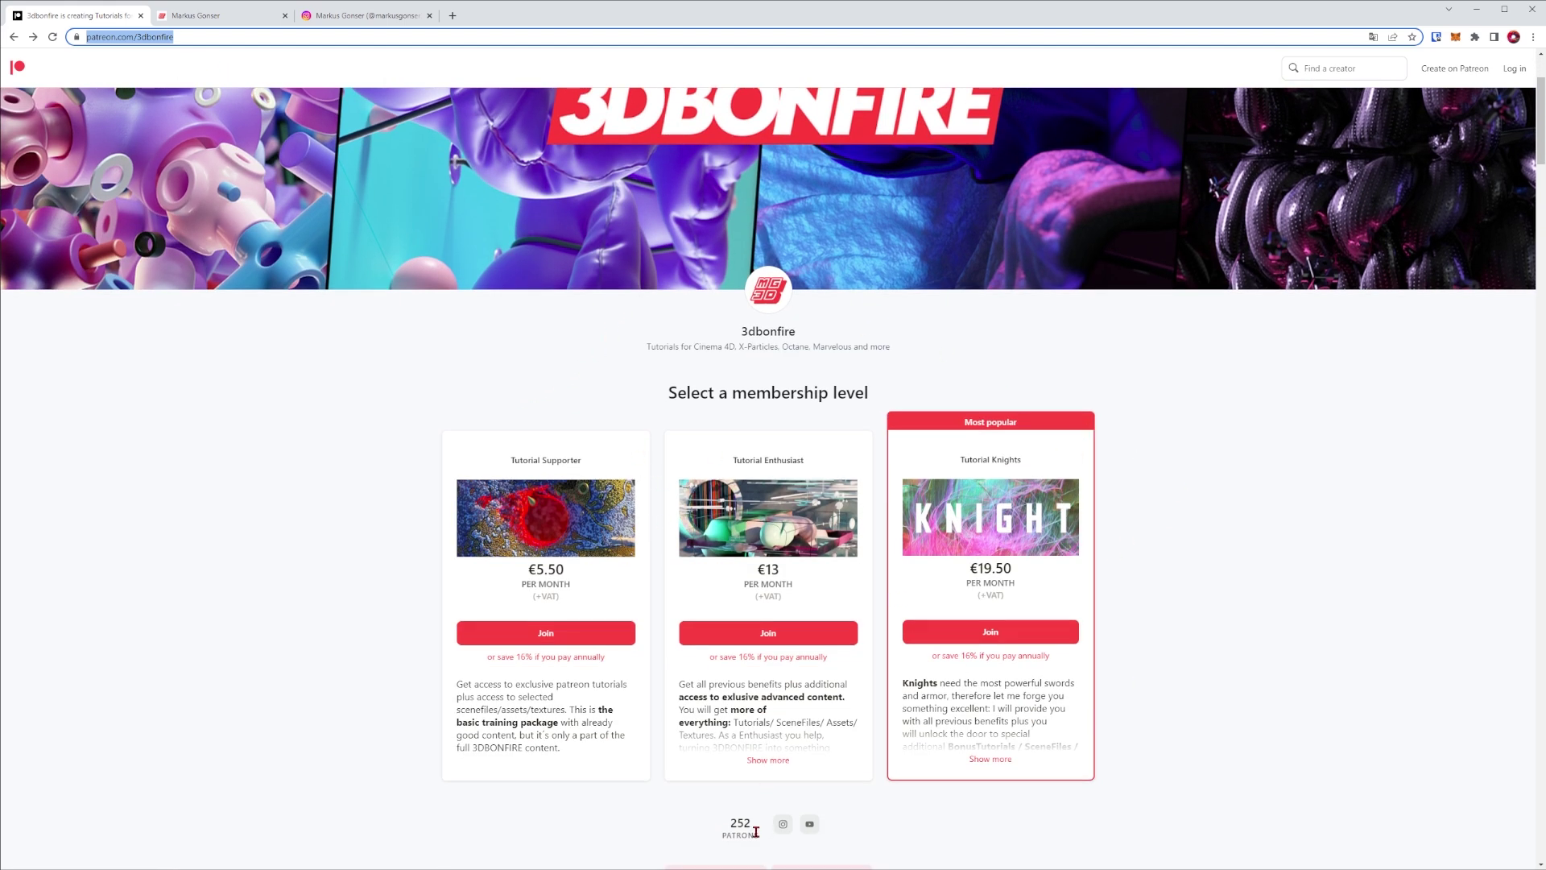
{"action": "key", "text": "ctrl+Tab"}
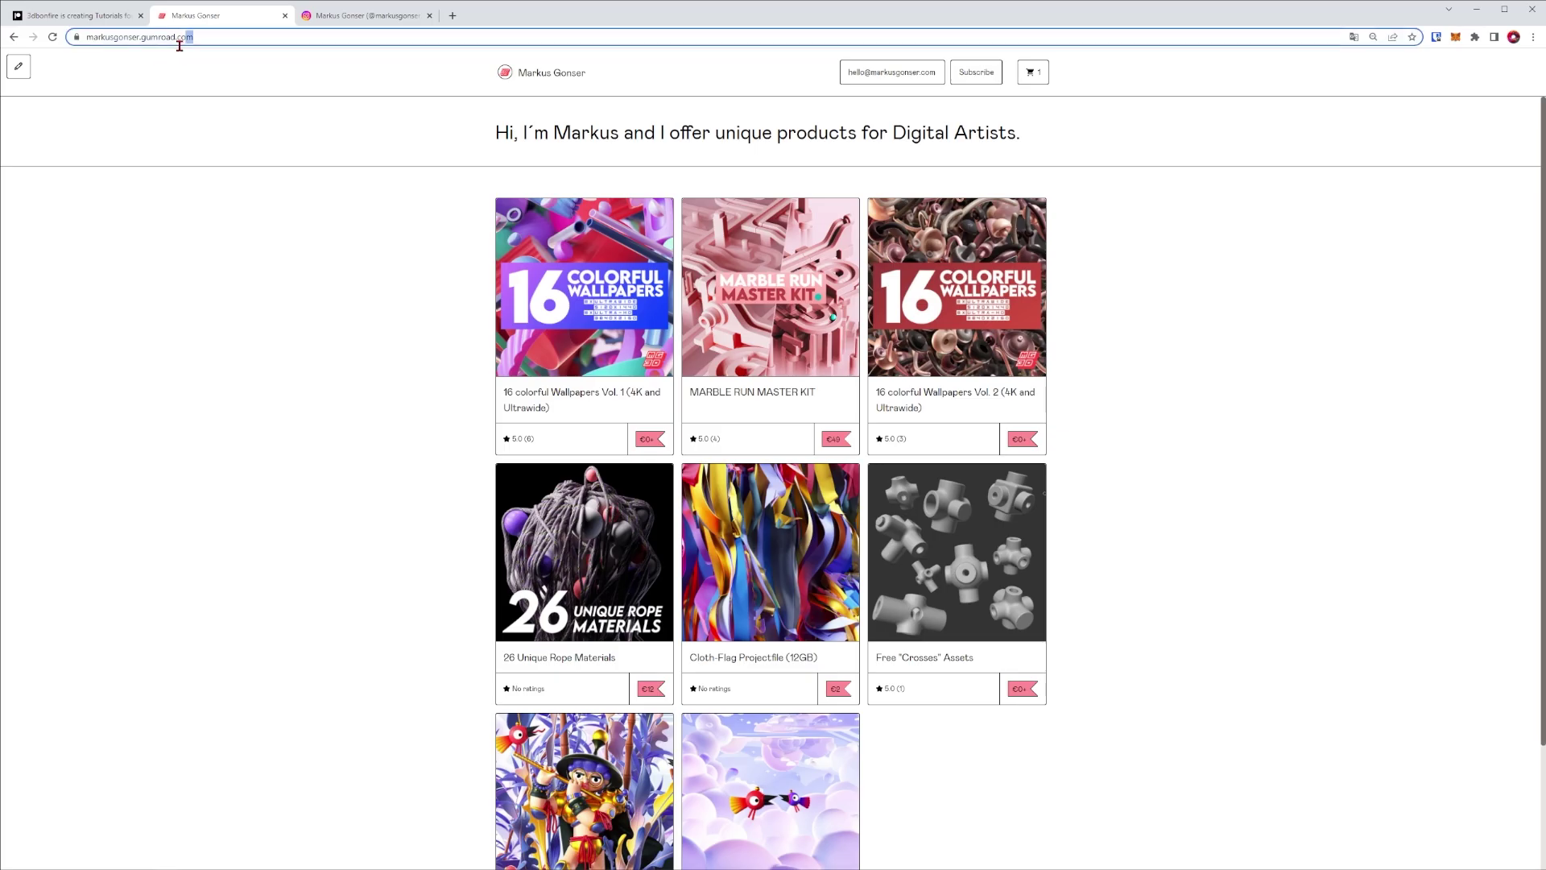
{"action": "left_click", "coordinate": [366, 16]}
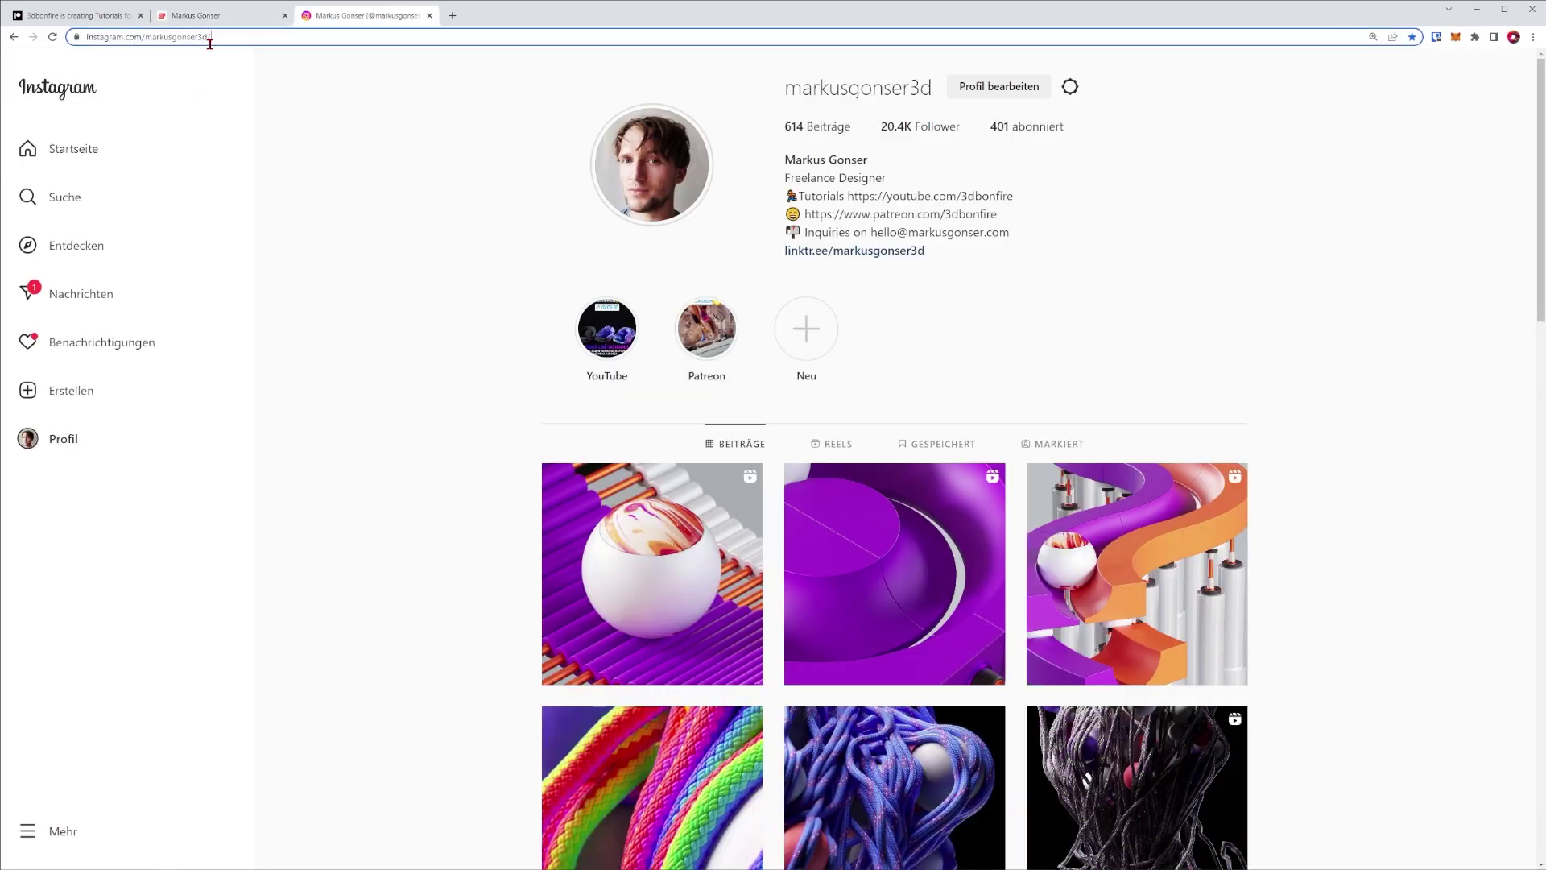
{"action": "scroll", "coordinate": [476, 320], "scroll_direction": "down", "scroll_amount": 2}
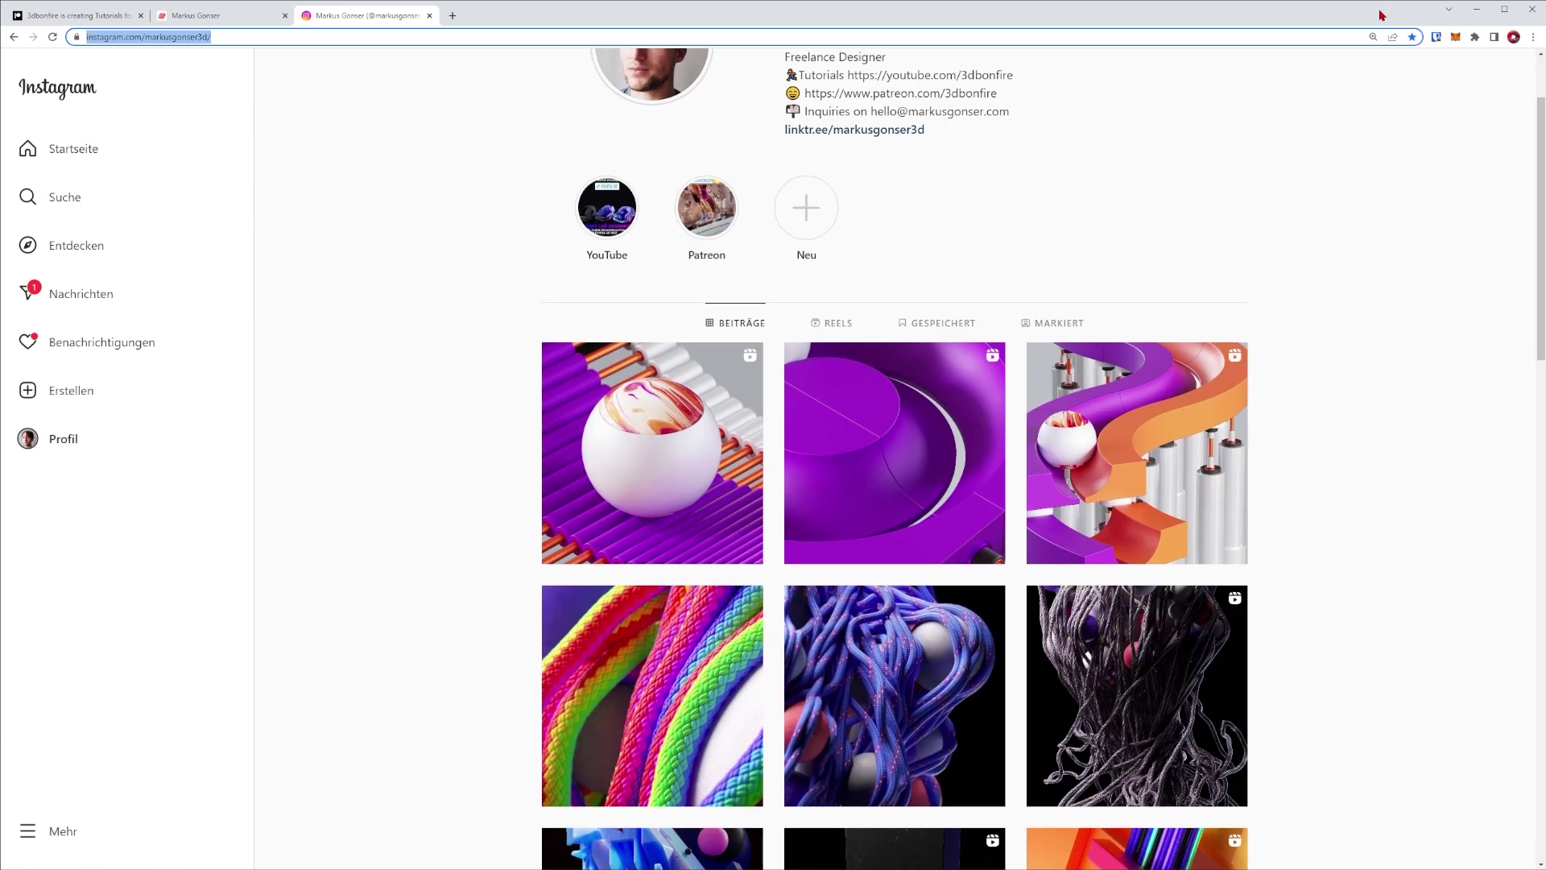